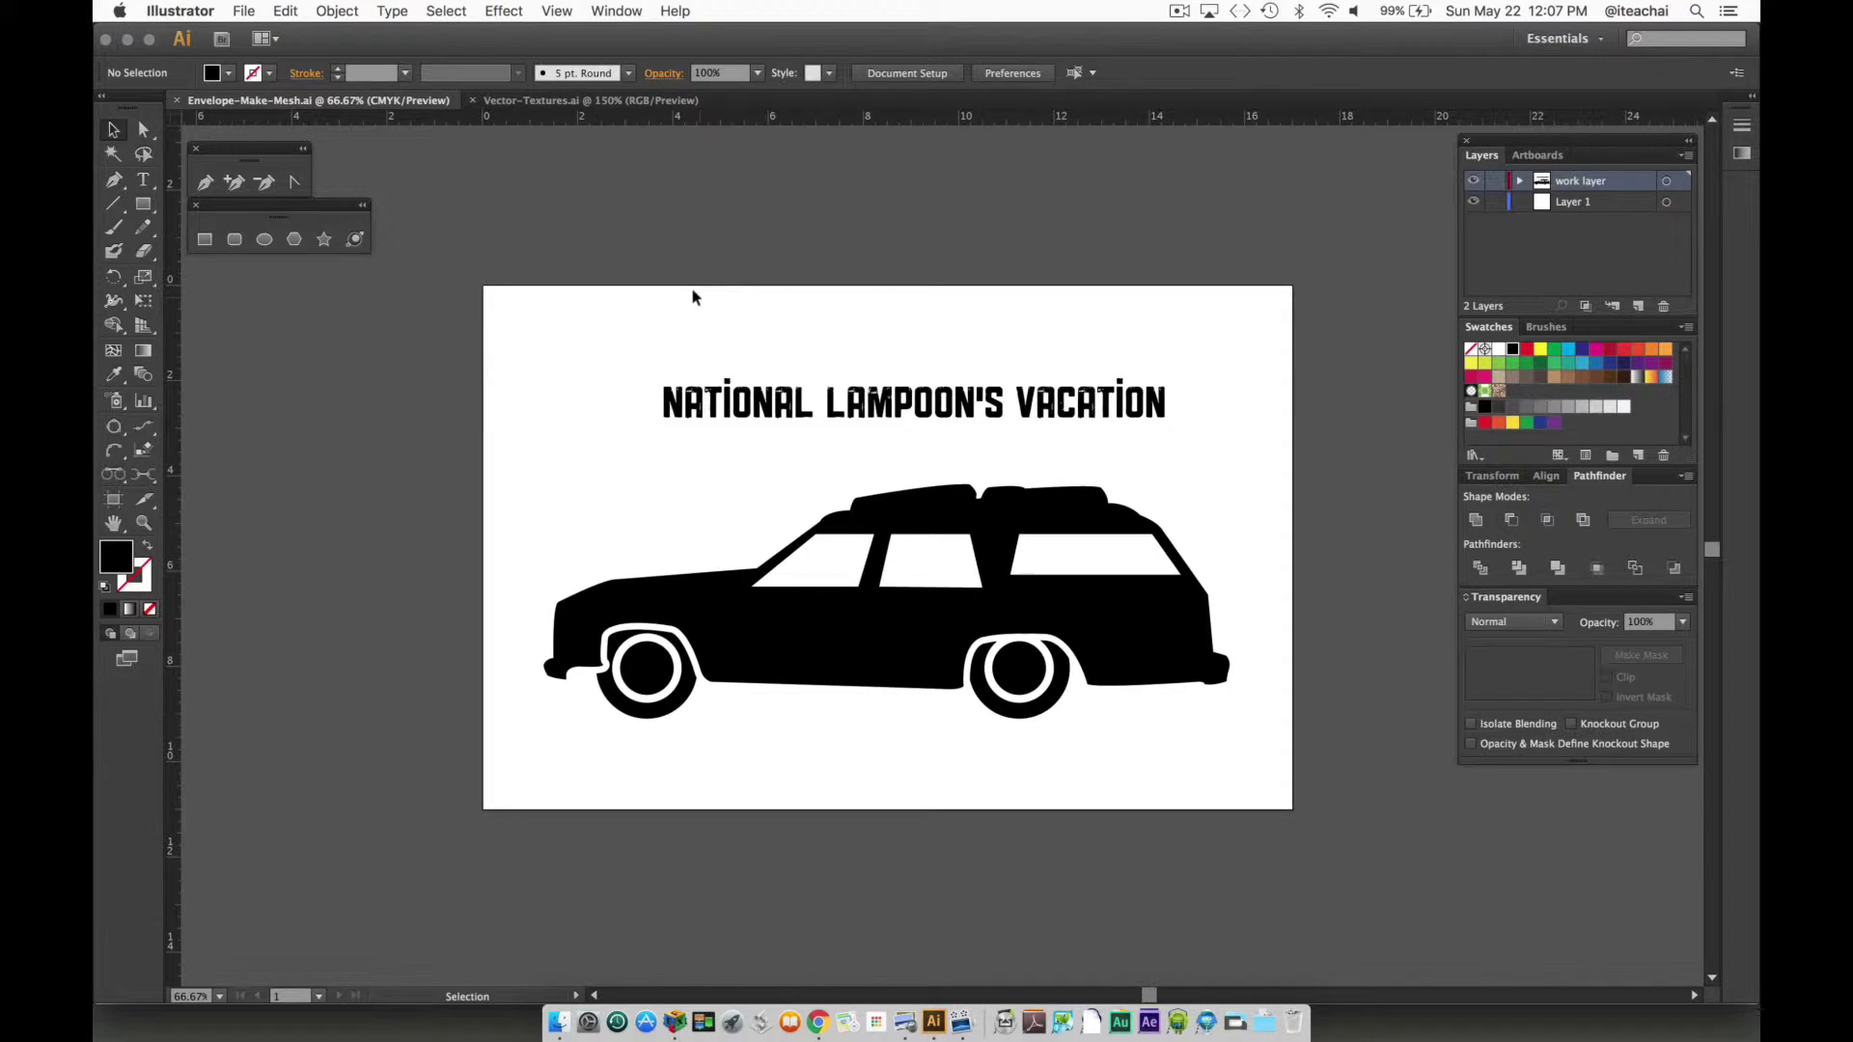
Choose the Selection Tool so the title can be selected as one group
click(113, 130)
Select the title, fill it red, and drag NATIONAL onto the car's front fender
drag(672, 372, 1189, 419)
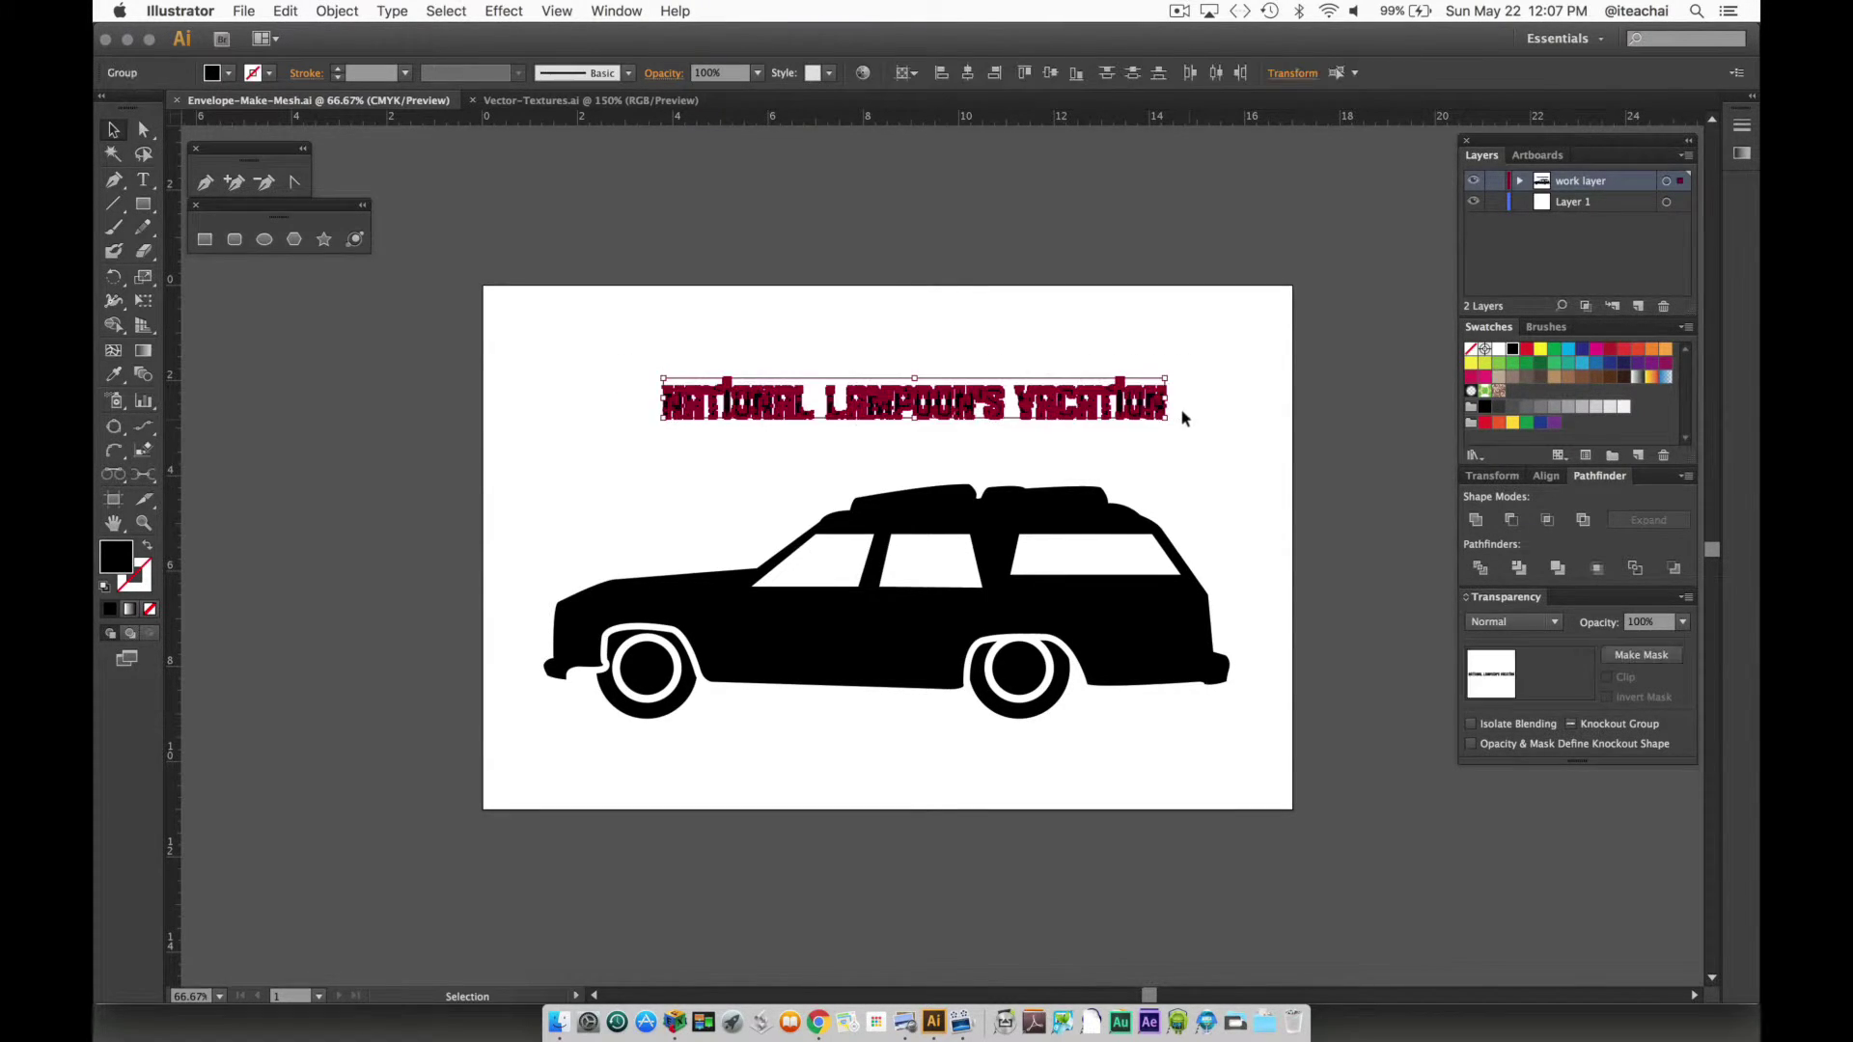
click(1528, 350)
click(824, 352)
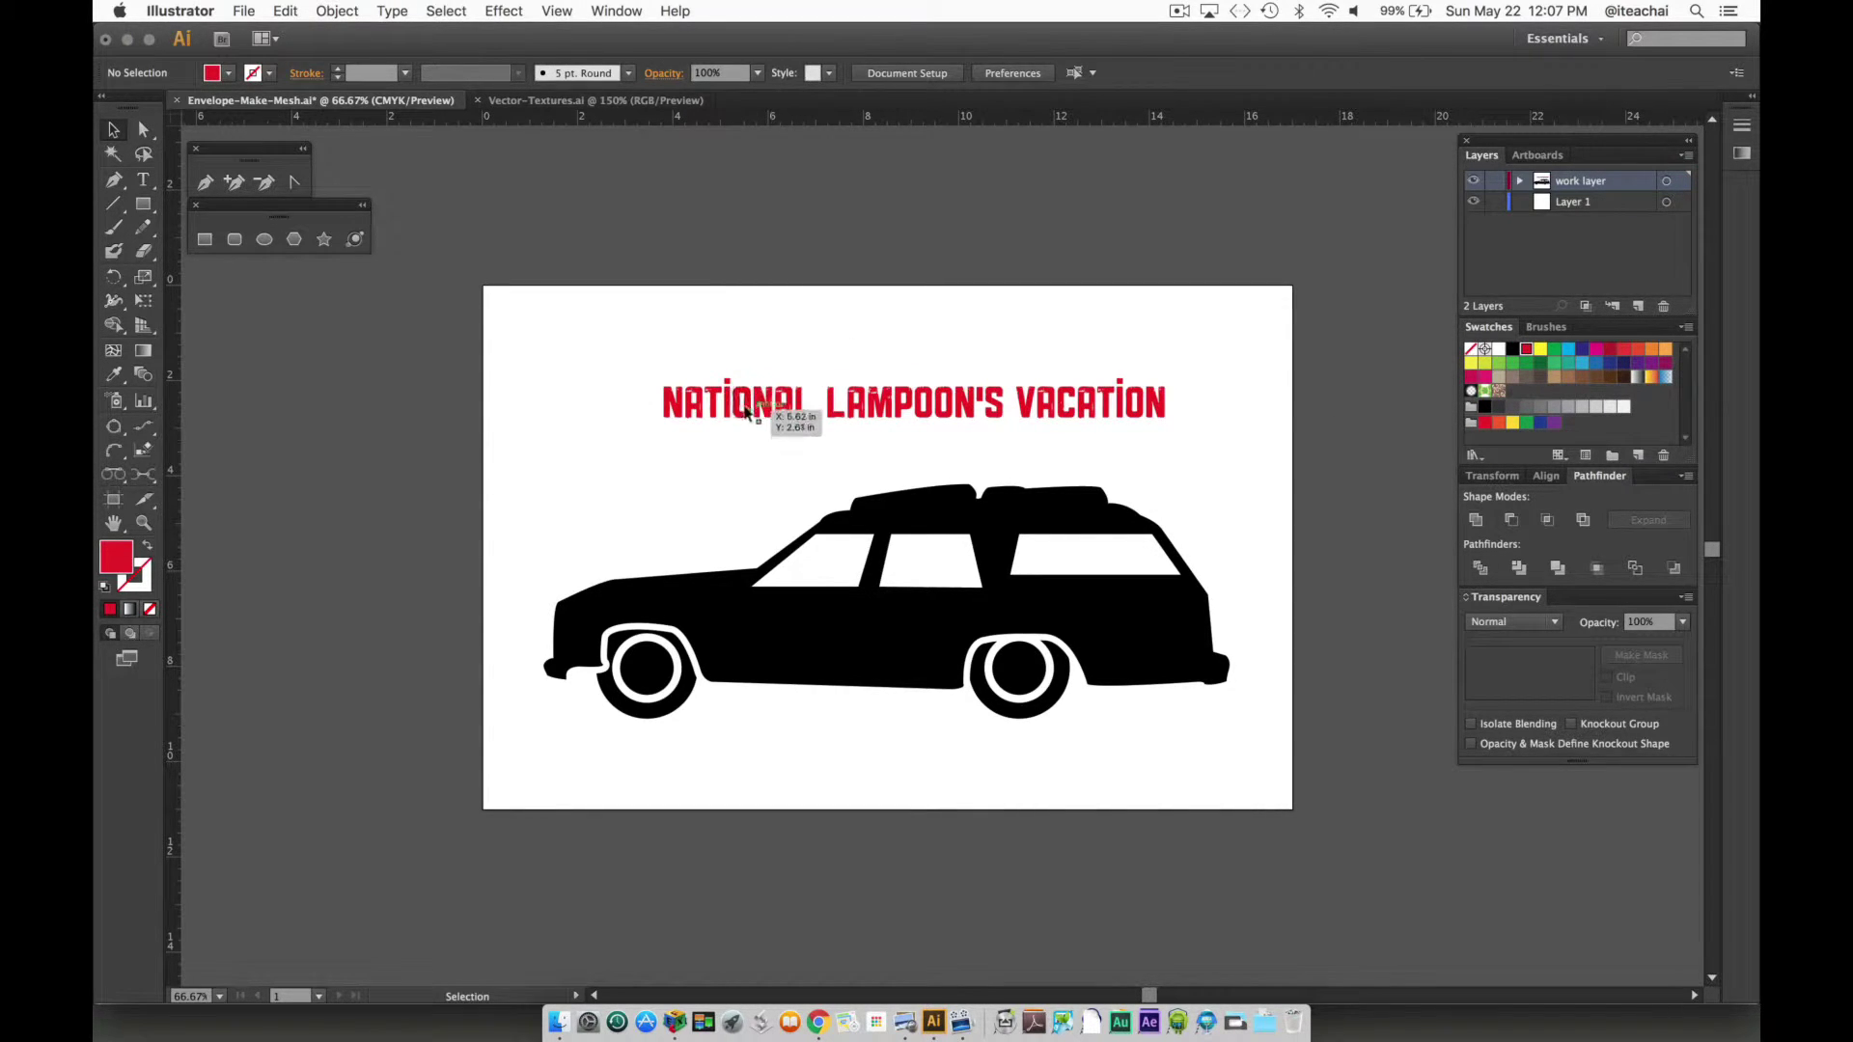
mouse_move(748, 413)
mouse_down()
mouse_move(761, 402)
mouse_move(711, 627)
mouse_move(652, 634)
mouse_up()
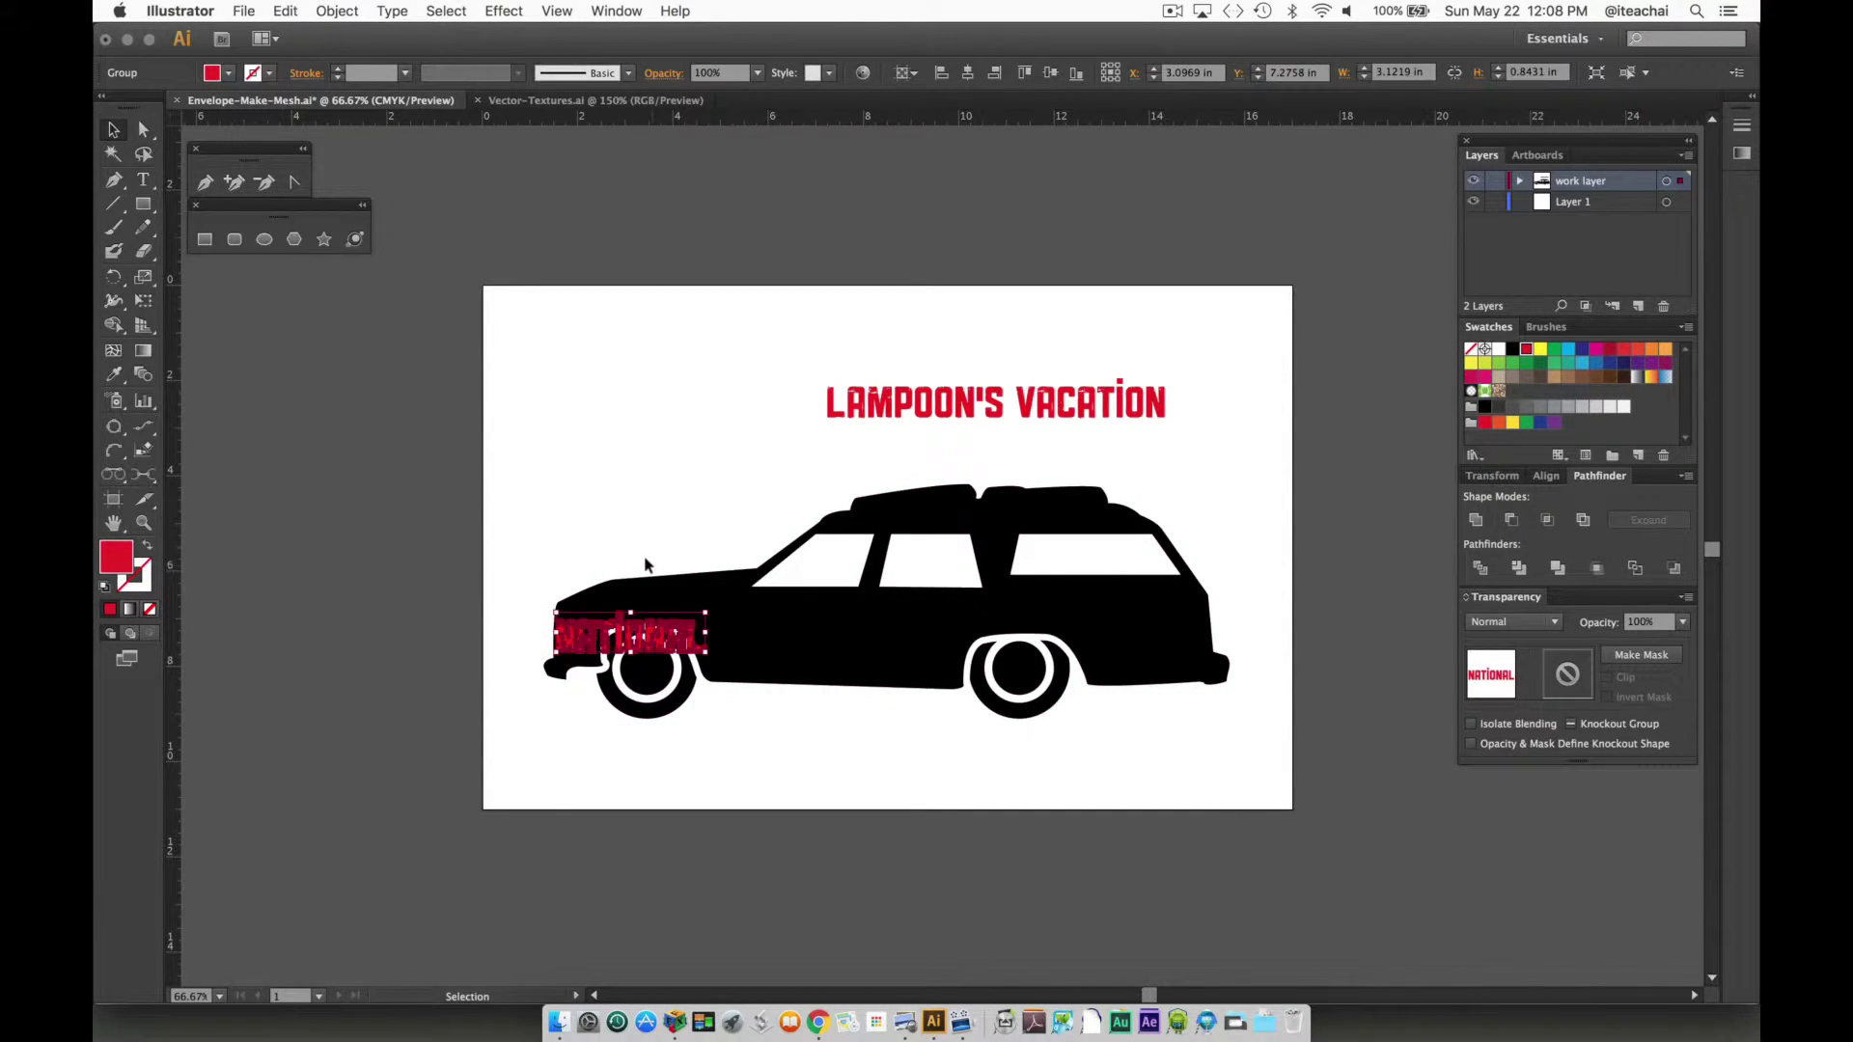
Apply Envelope Distort > Make with Mesh to NATIONAL with 1 row and 6 columns, previewed
click(338, 11)
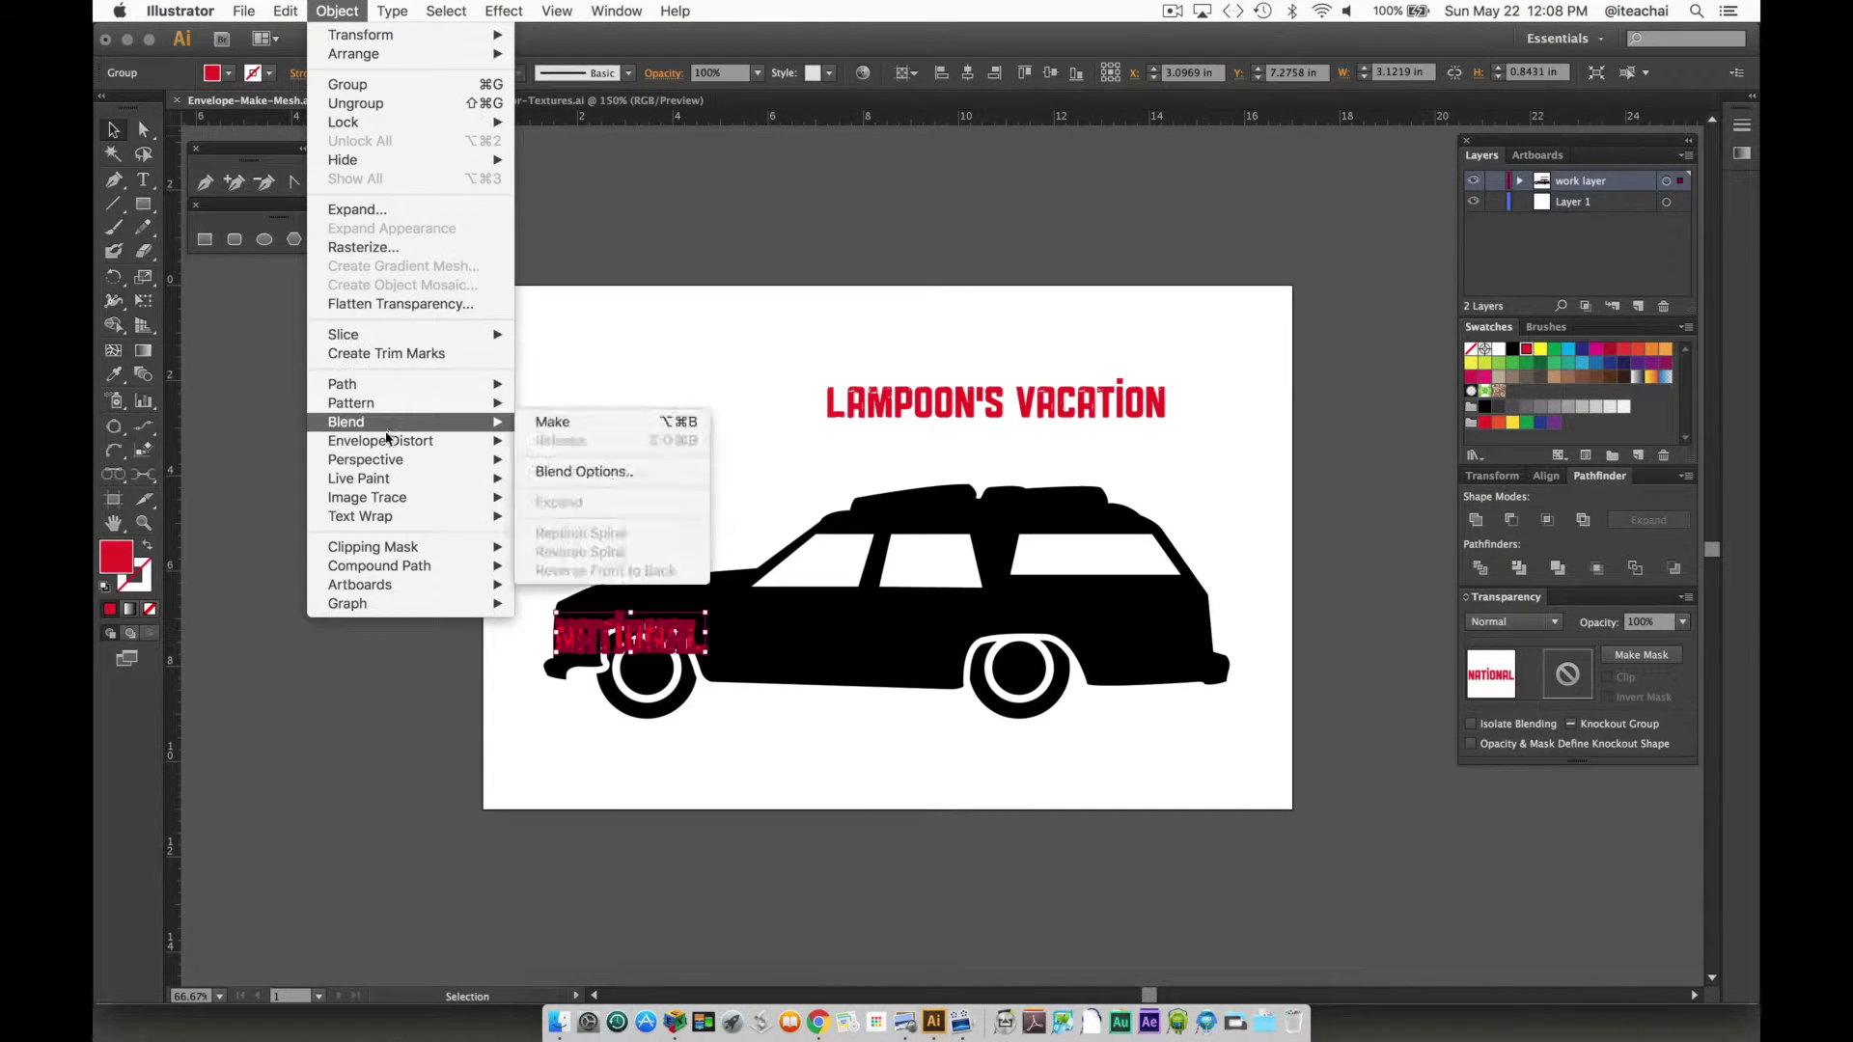
mouse_move(379, 440)
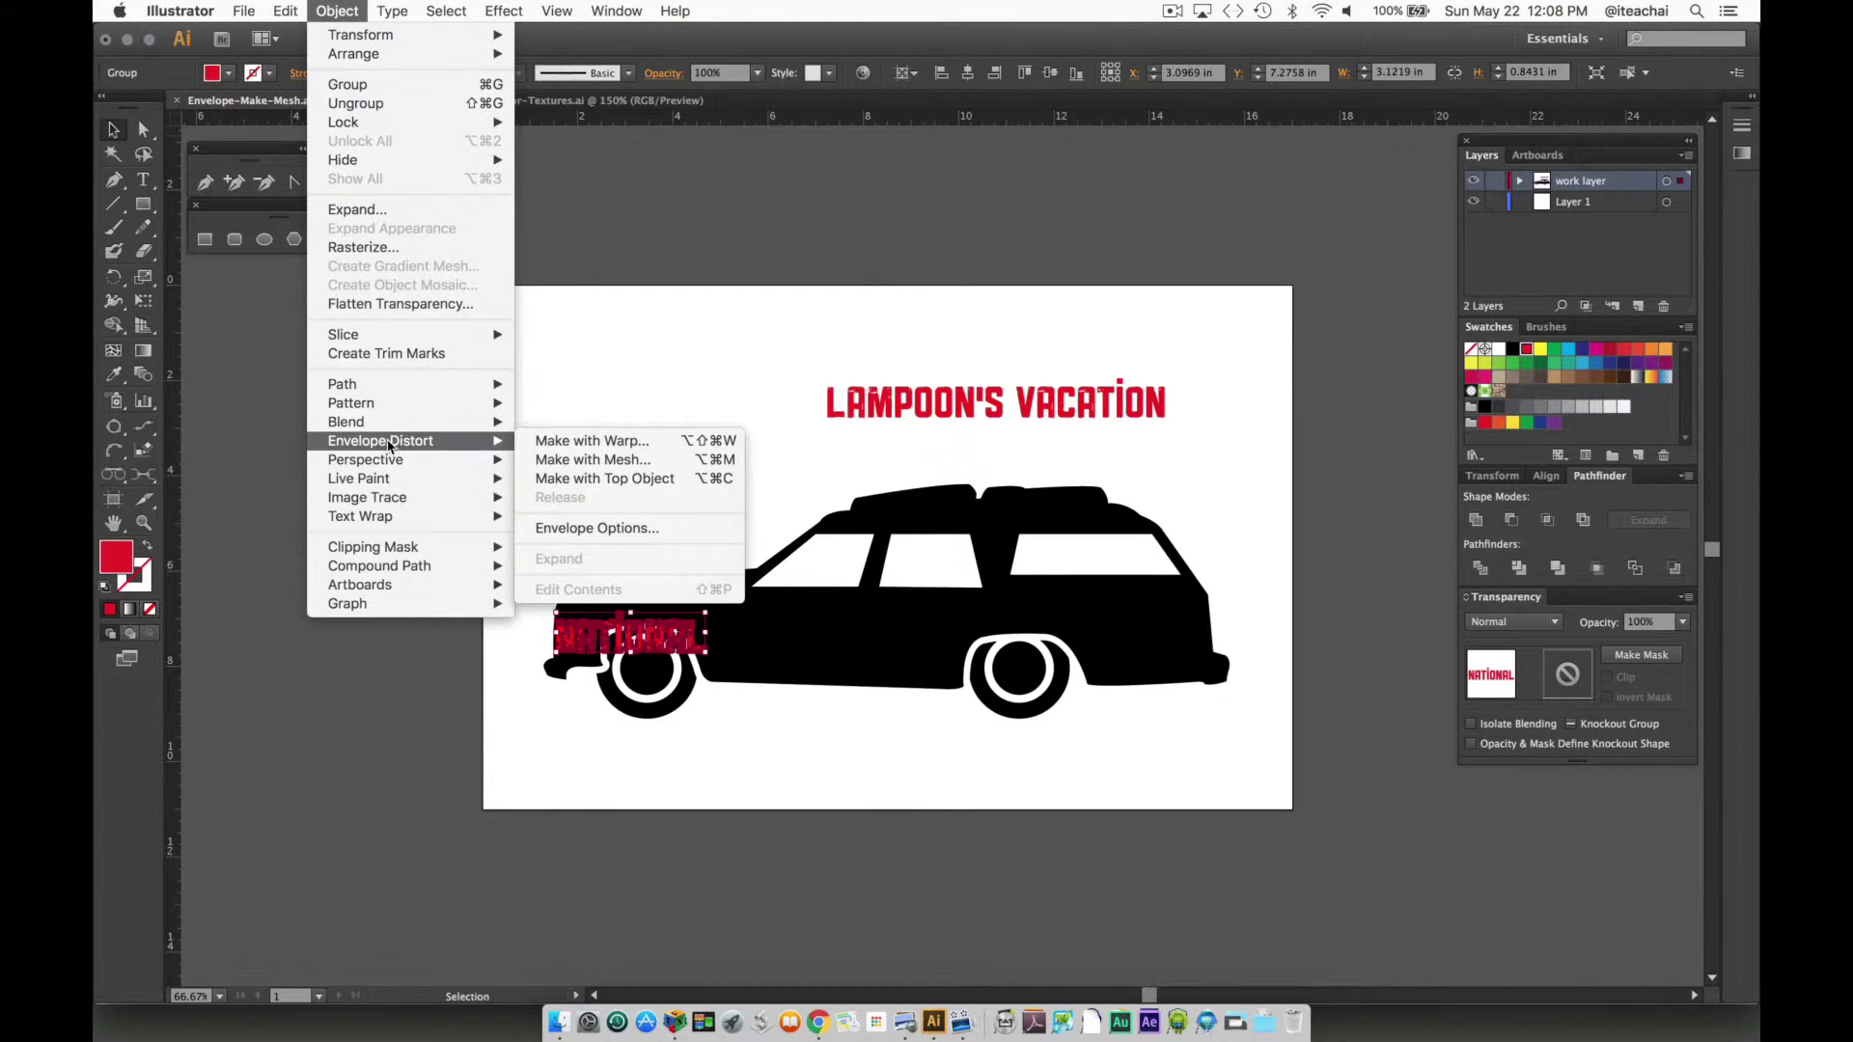
click(598, 463)
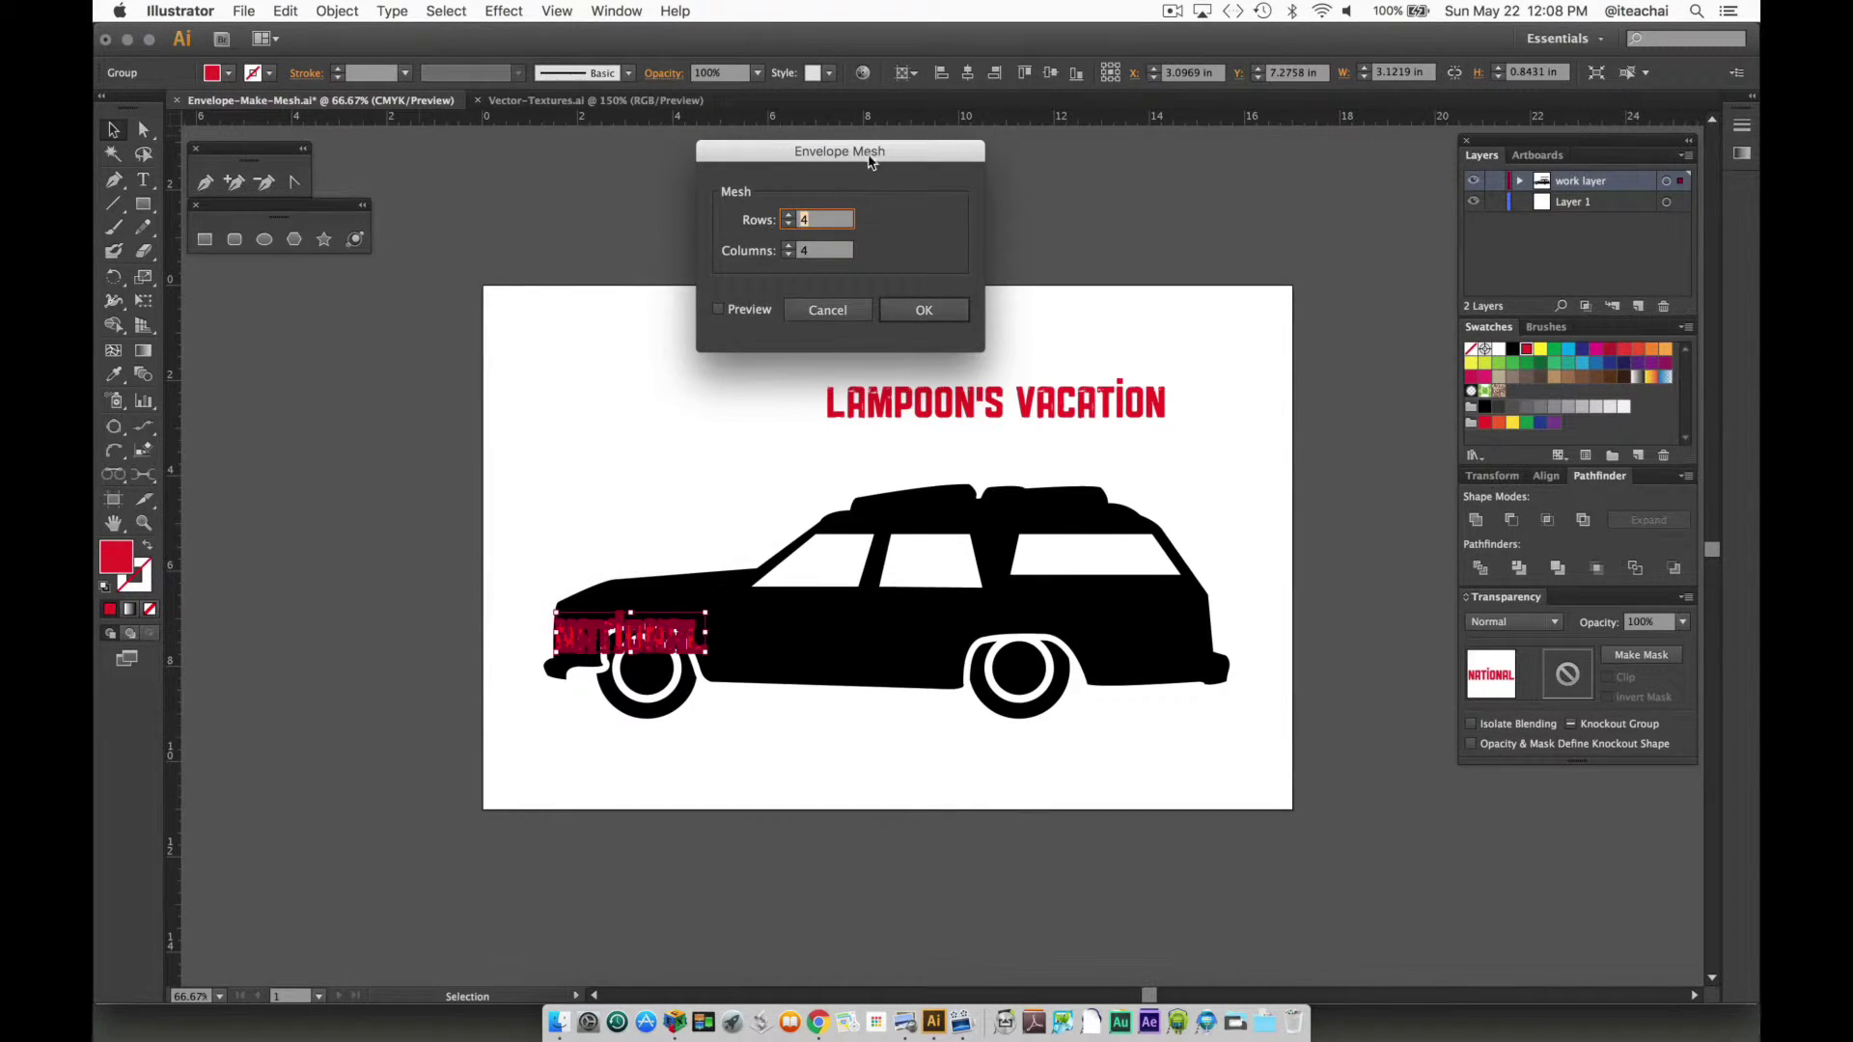
drag(869, 160, 690, 350)
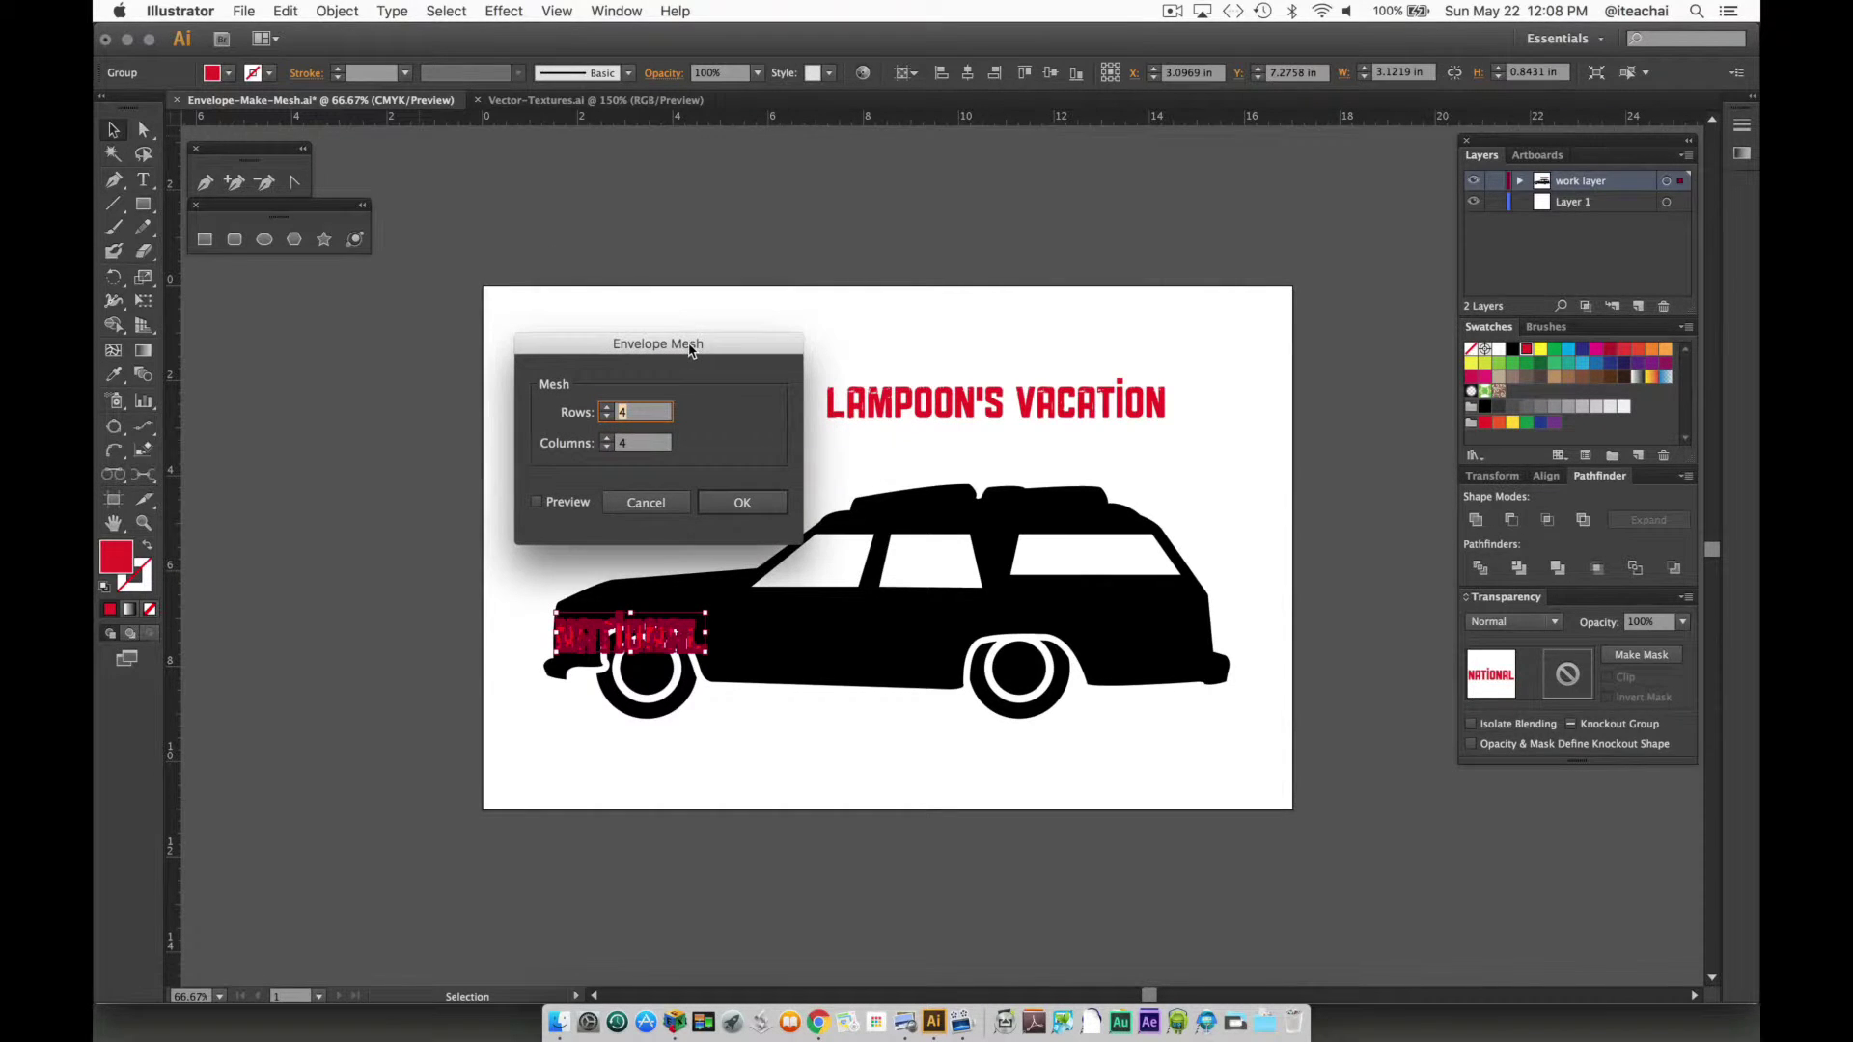
click(564, 506)
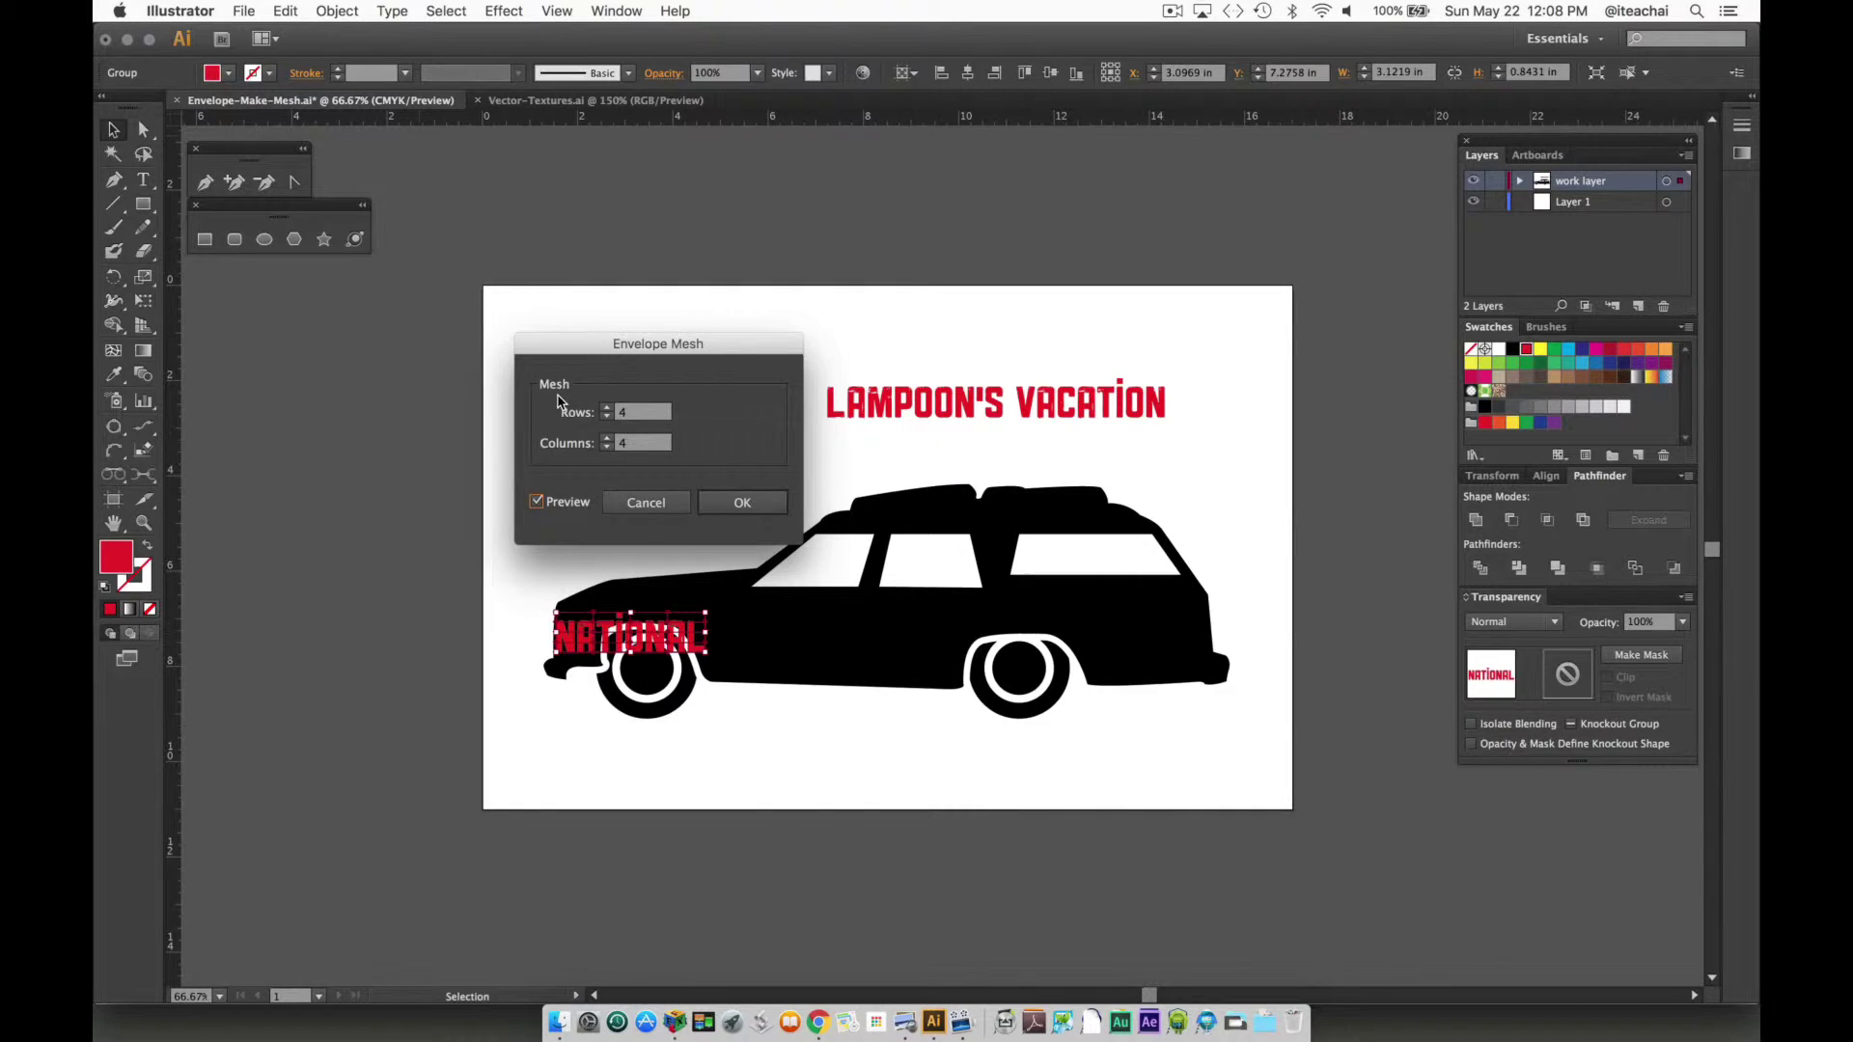
click(608, 419)
click(609, 437)
click(738, 501)
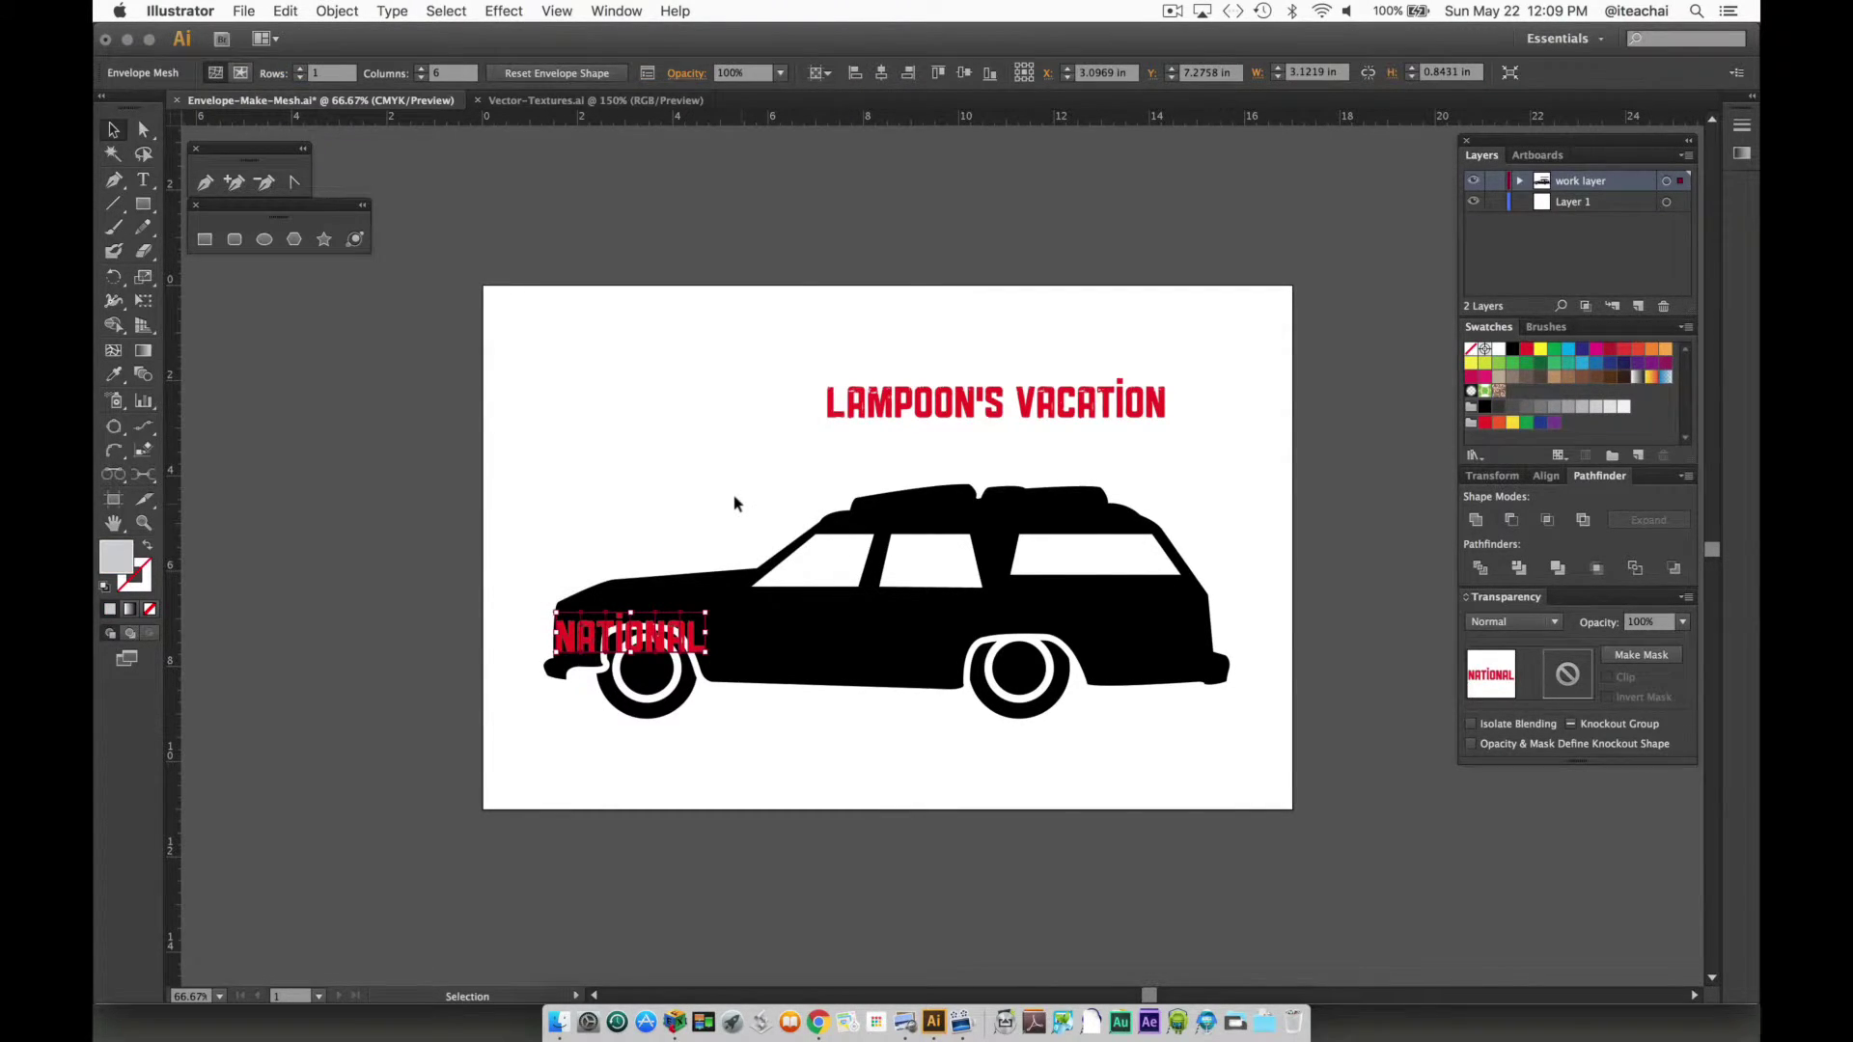
Zoom in on the car's front end and the NATIONAL lettering
key(z)
drag(502, 553, 943, 753)
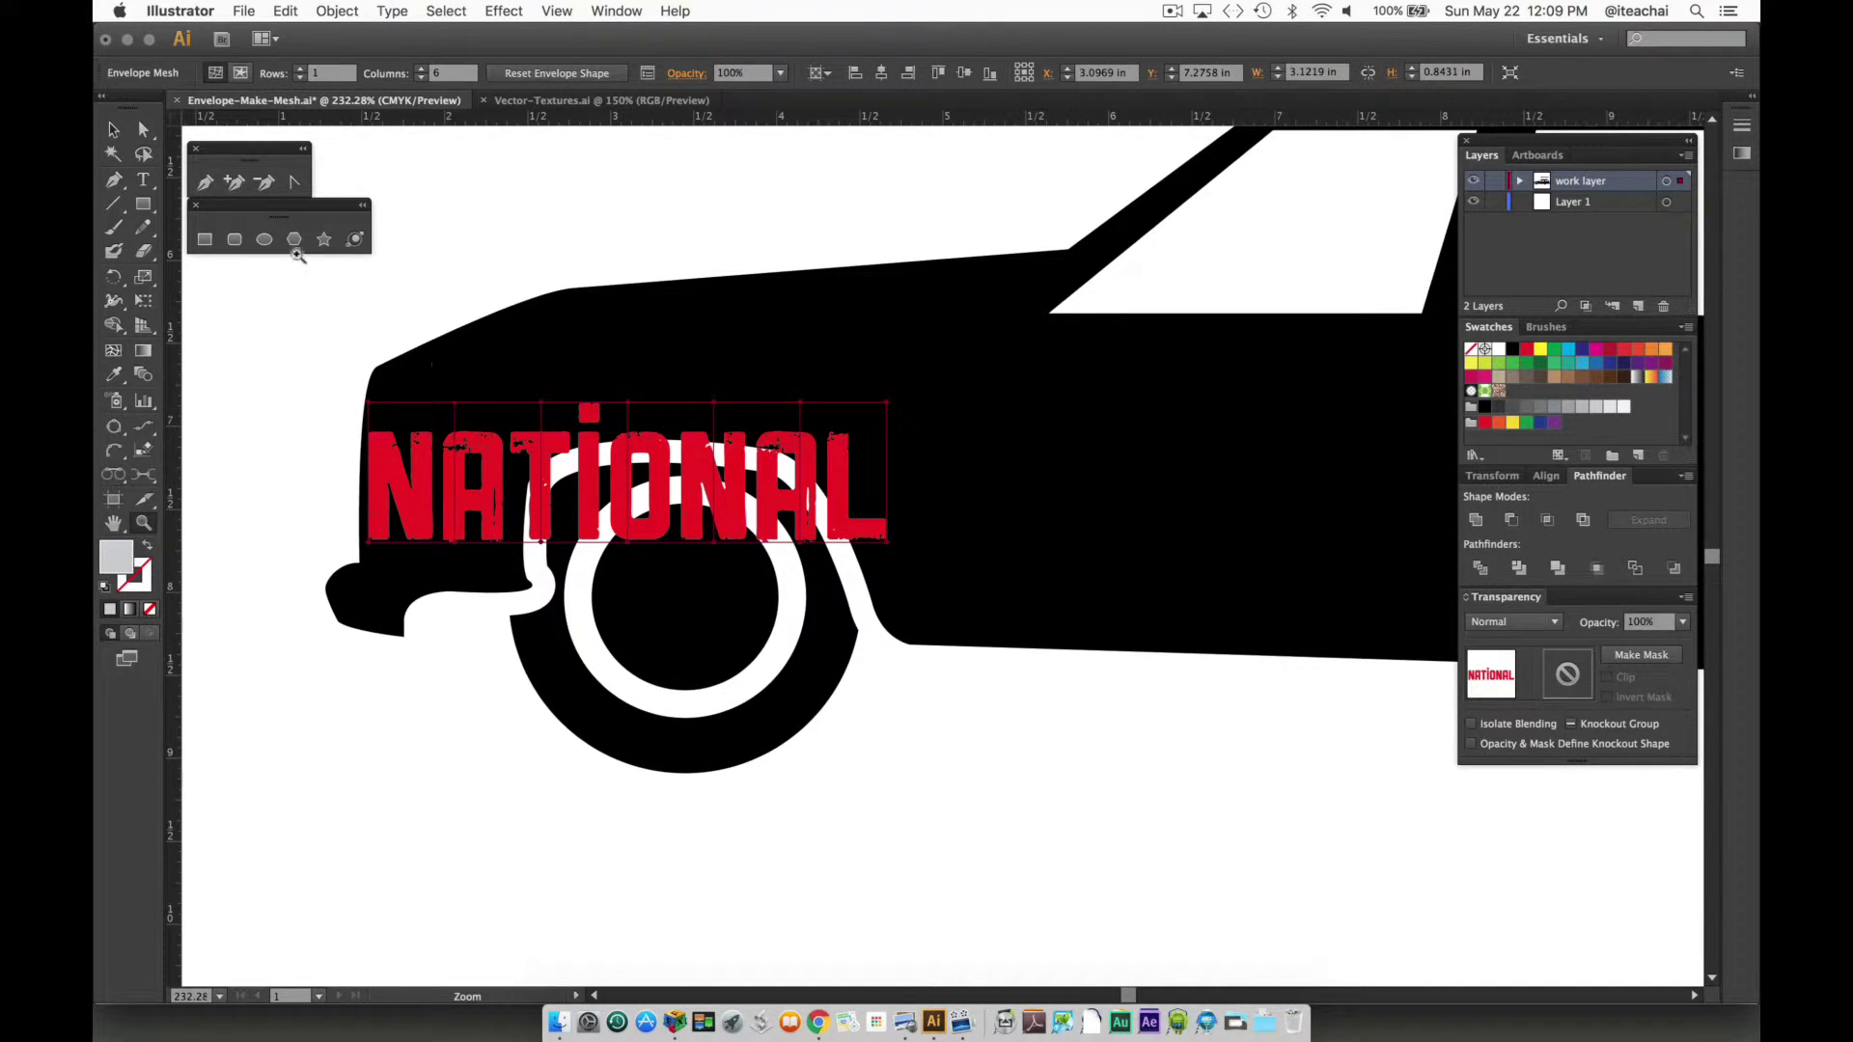
click(142, 132)
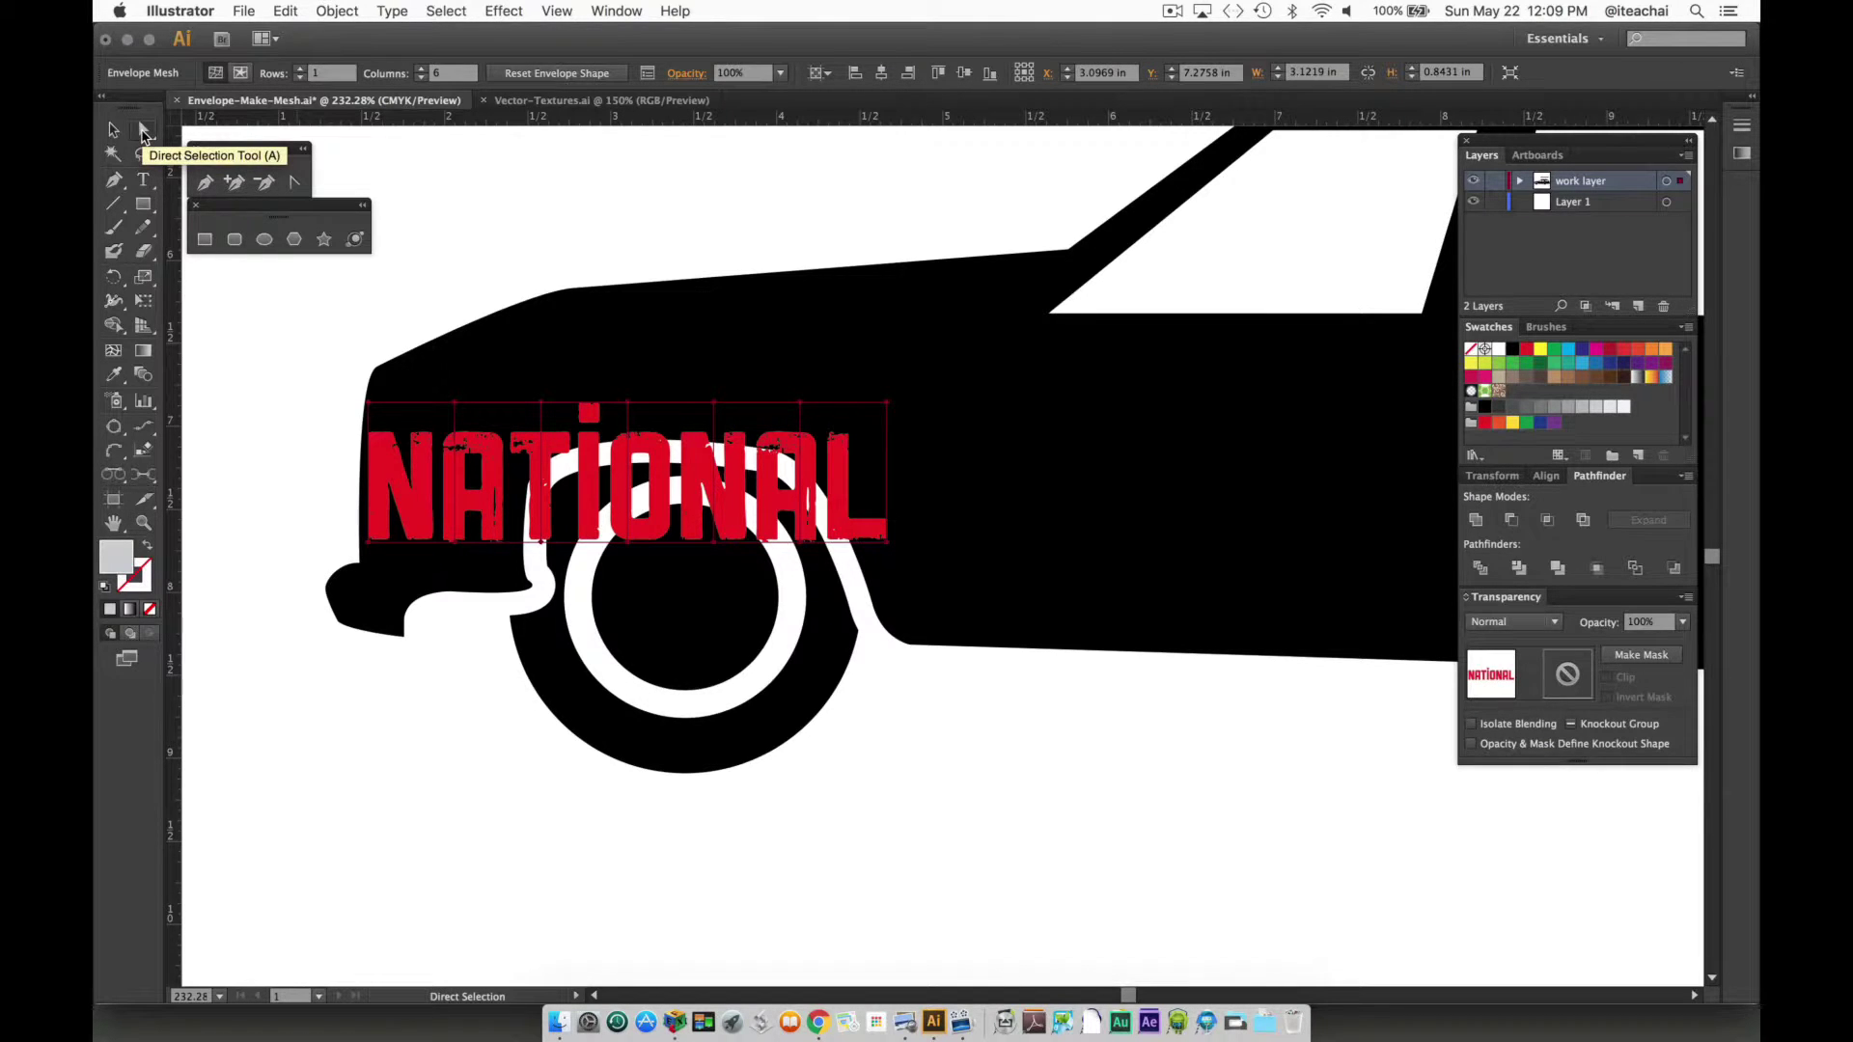
Select the NATIONAL mesh's top-left corner point and raise it up the hood
click(384, 395)
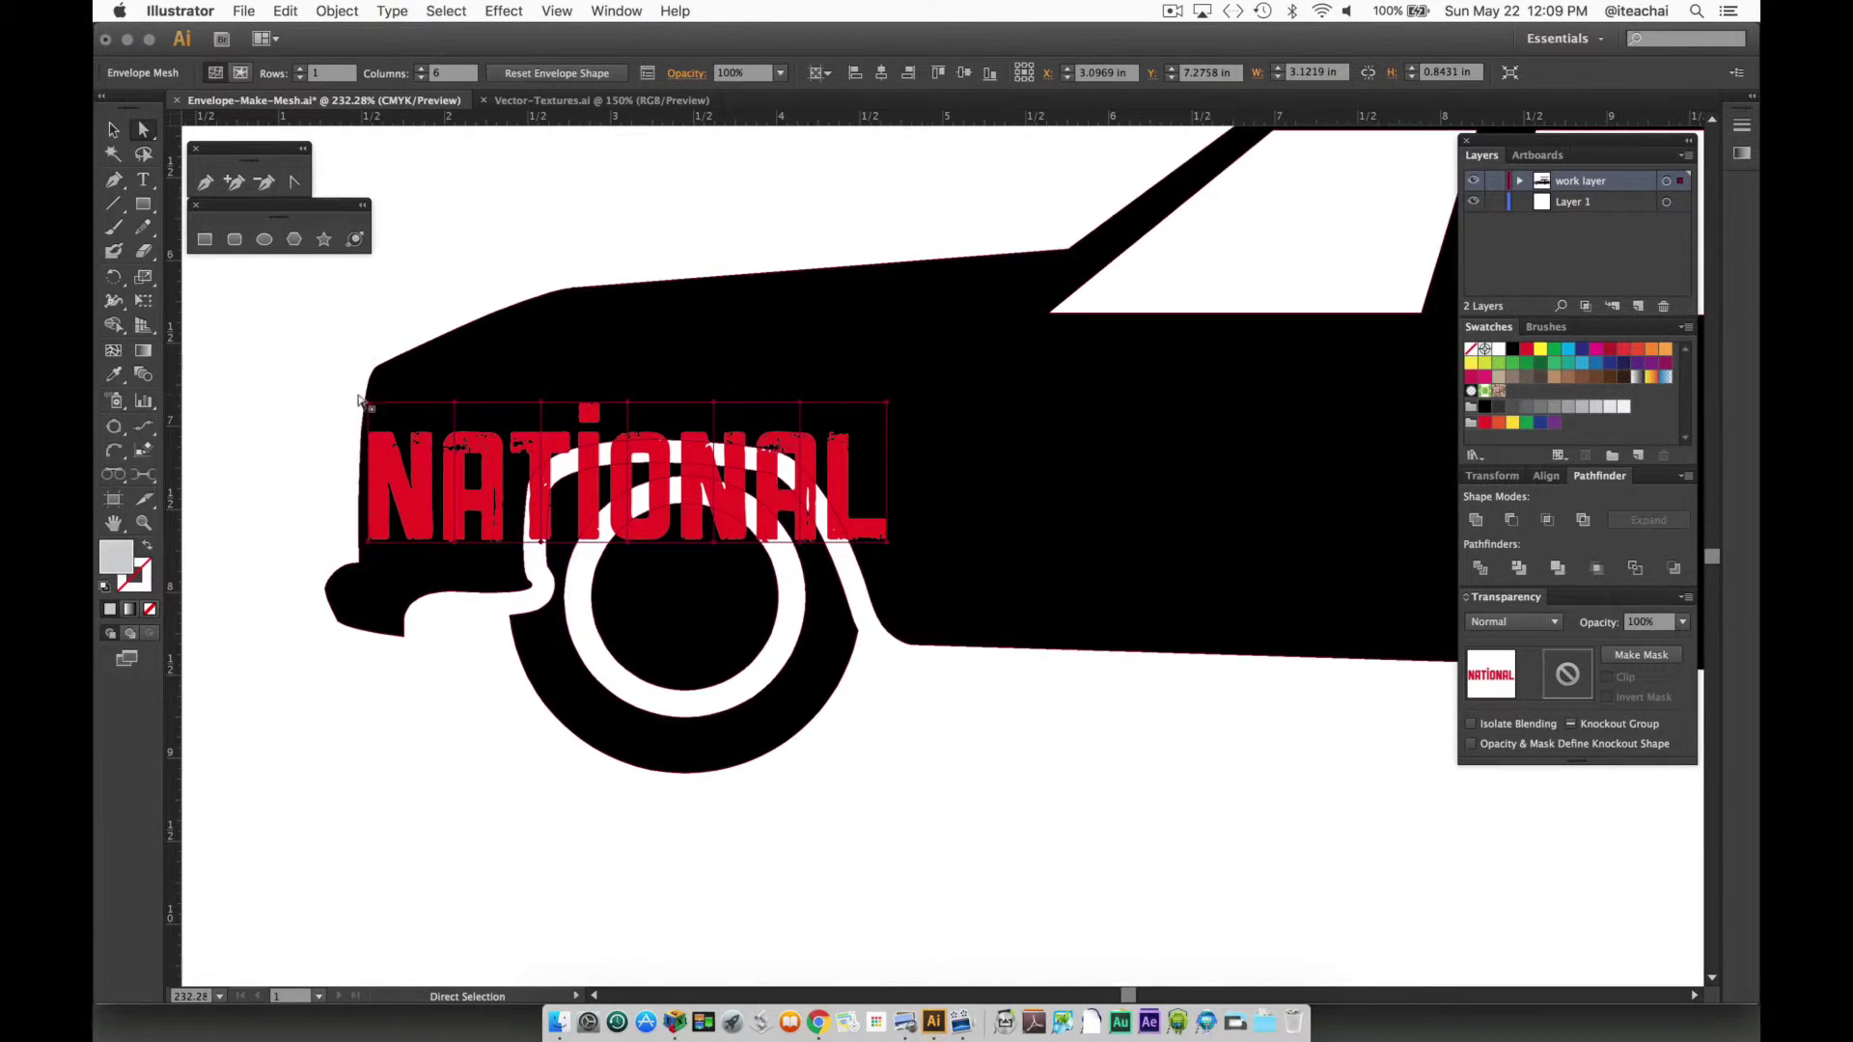
drag(369, 390, 365, 399)
click(366, 401)
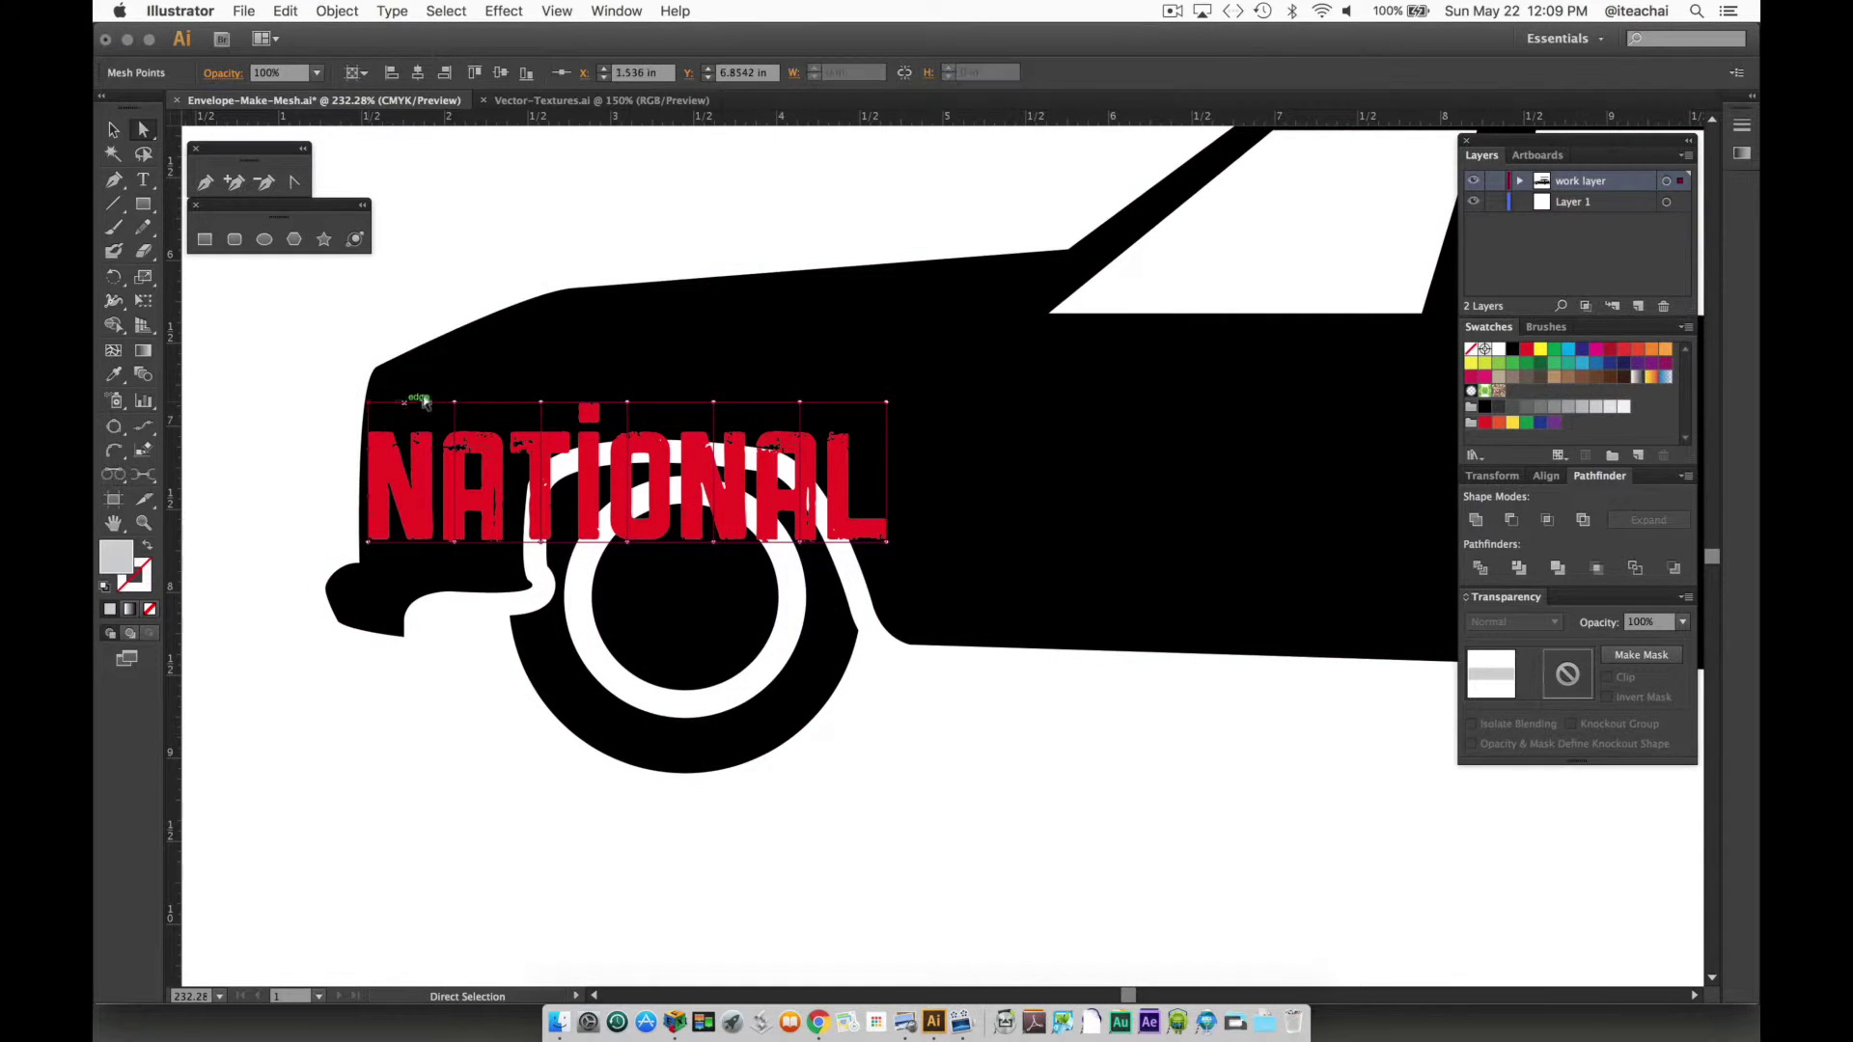
click(366, 400)
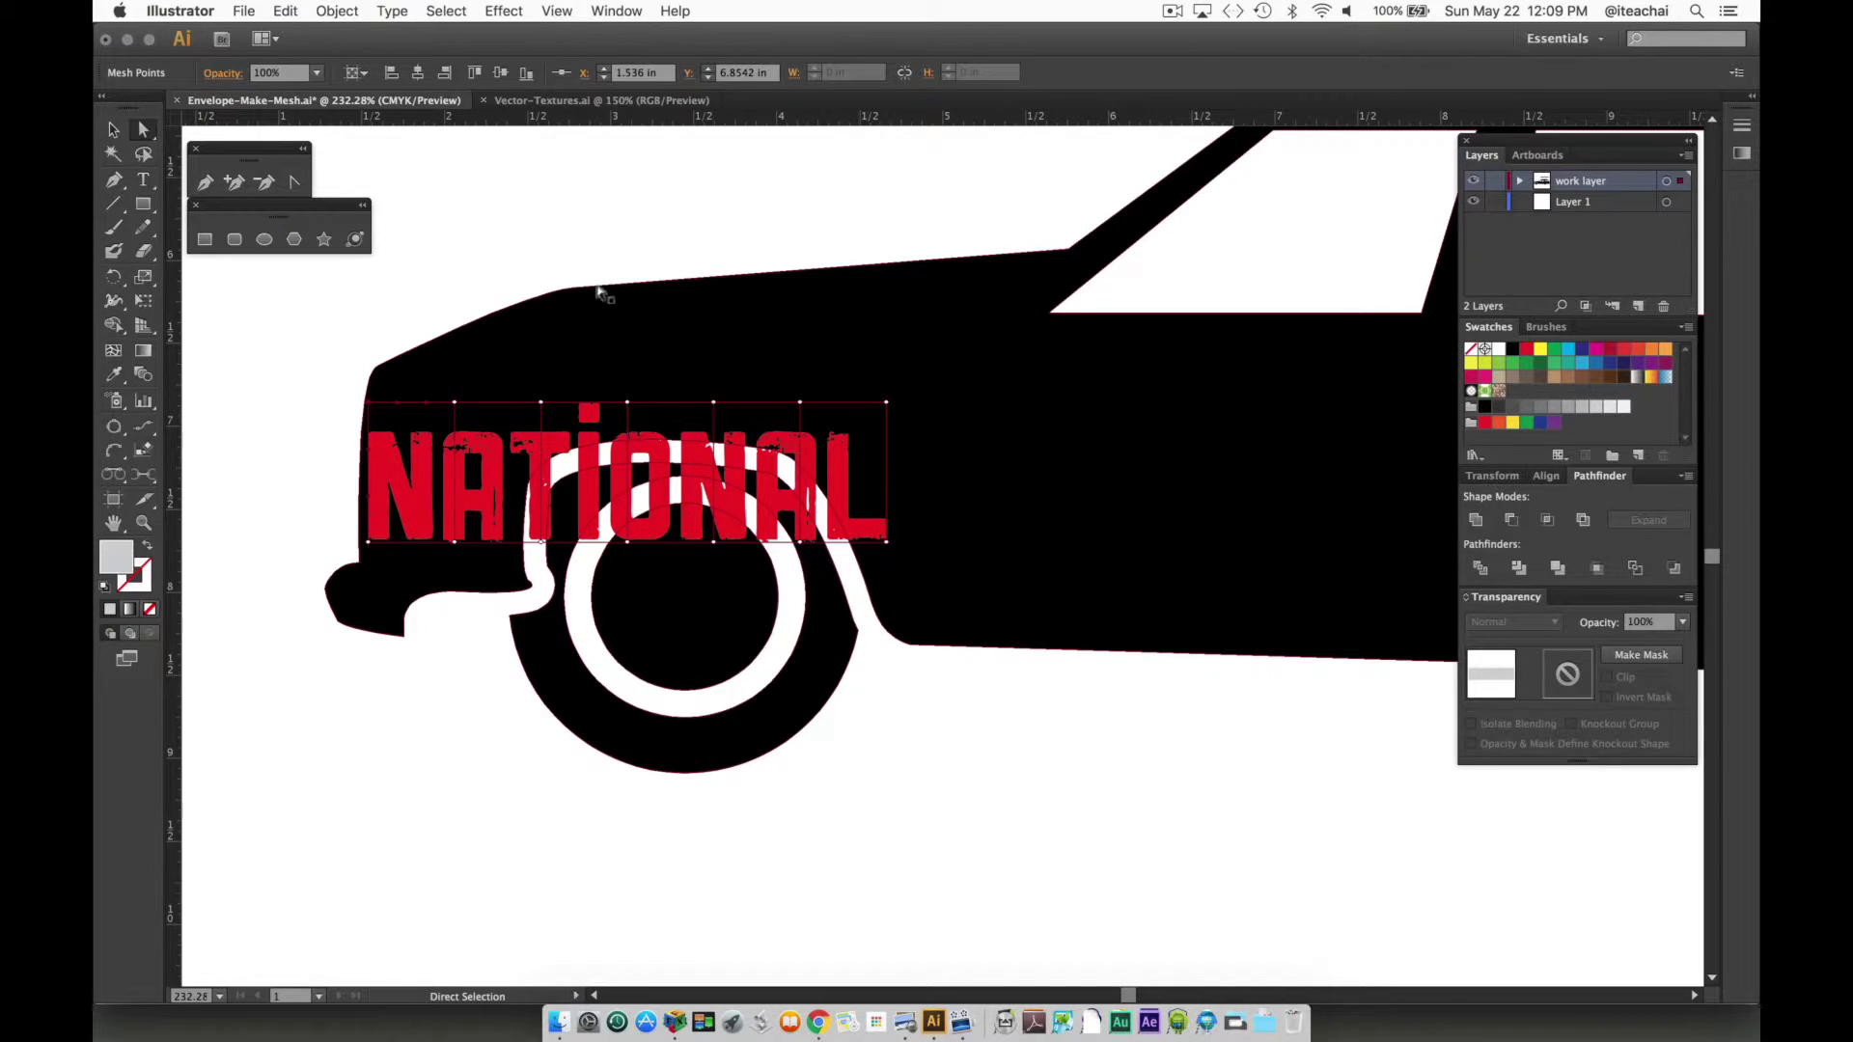
click(367, 401)
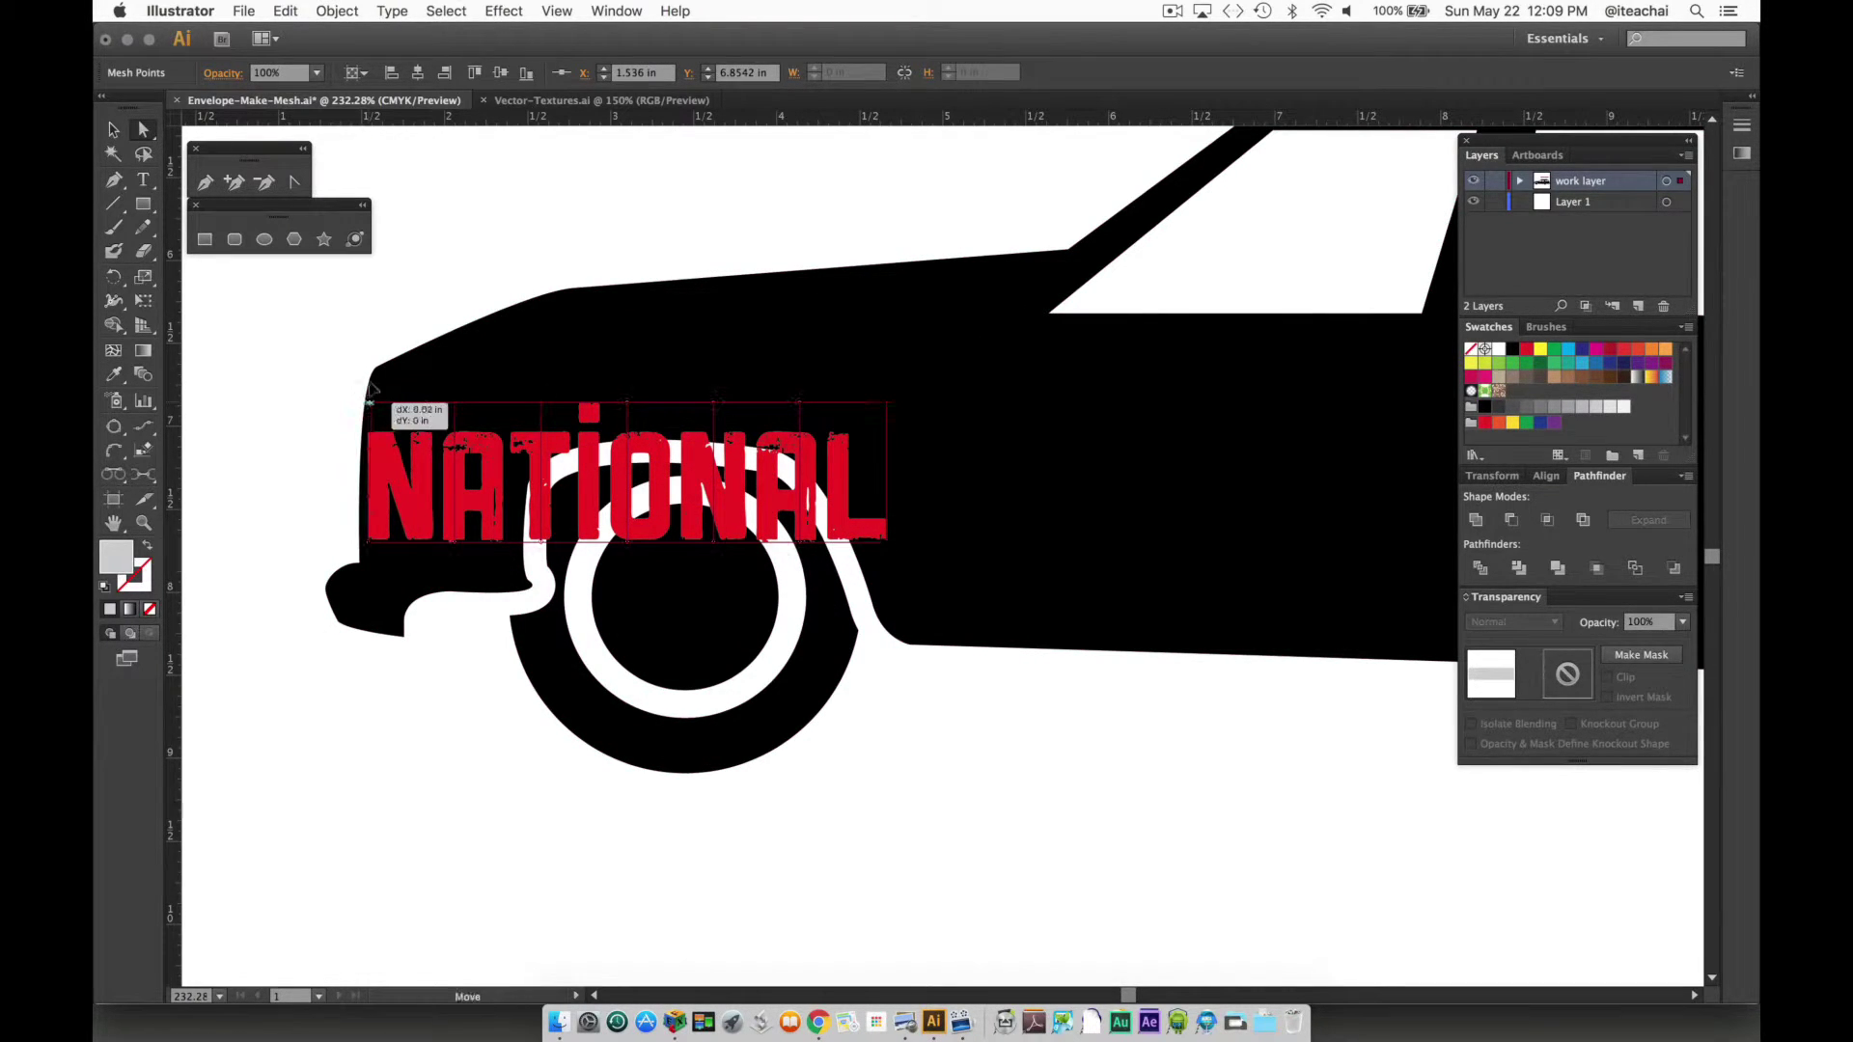
mouse_move(365, 402)
mouse_down()
mouse_move(376, 374)
mouse_move(543, 337)
mouse_move(558, 300)
mouse_up()
Raise the remaining top mesh points so NATIONAL climbs along the hood
click(452, 405)
drag(627, 406, 634, 297)
drag(713, 406, 723, 294)
drag(840, 407, 810, 286)
drag(885, 406, 941, 272)
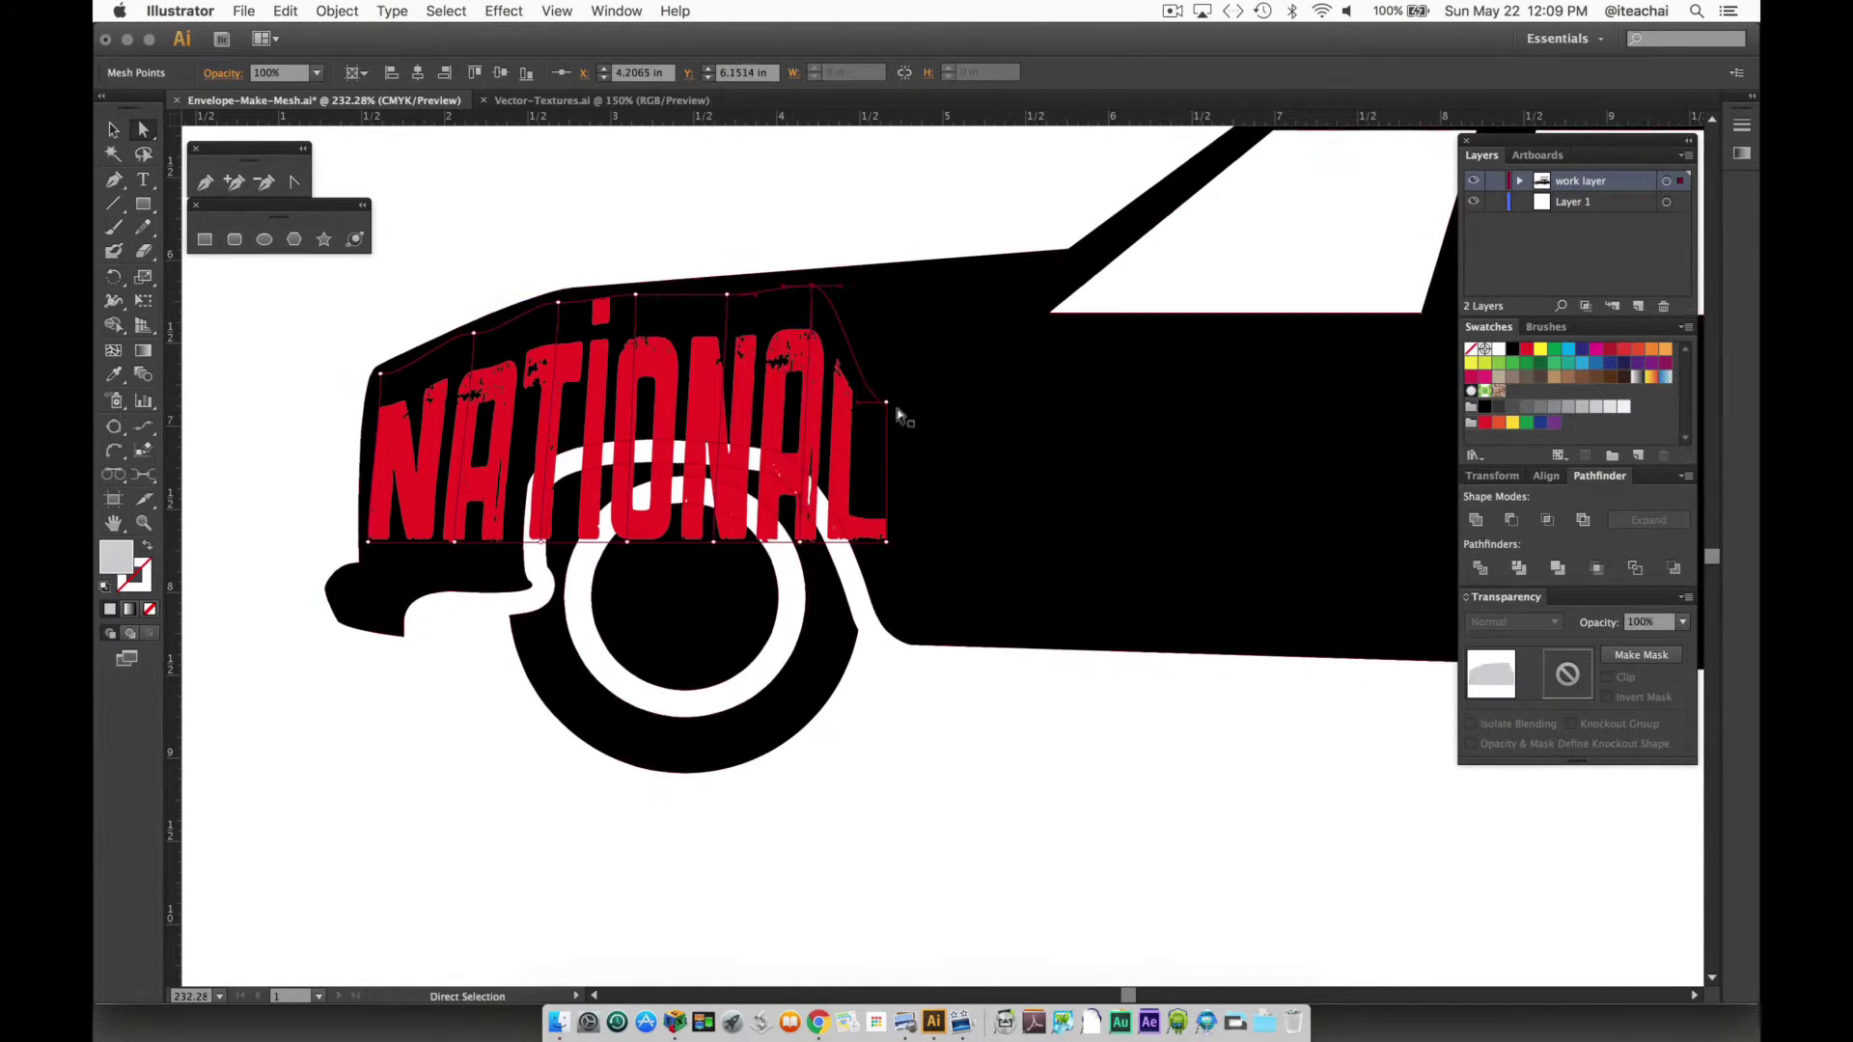
Pull the bottom mesh points so the letters curve around the front wheel arch
mouse_move(883, 541)
mouse_down()
mouse_move(1042, 632)
mouse_move(822, 445)
mouse_up()
drag(713, 542, 731, 419)
drag(627, 541, 604, 415)
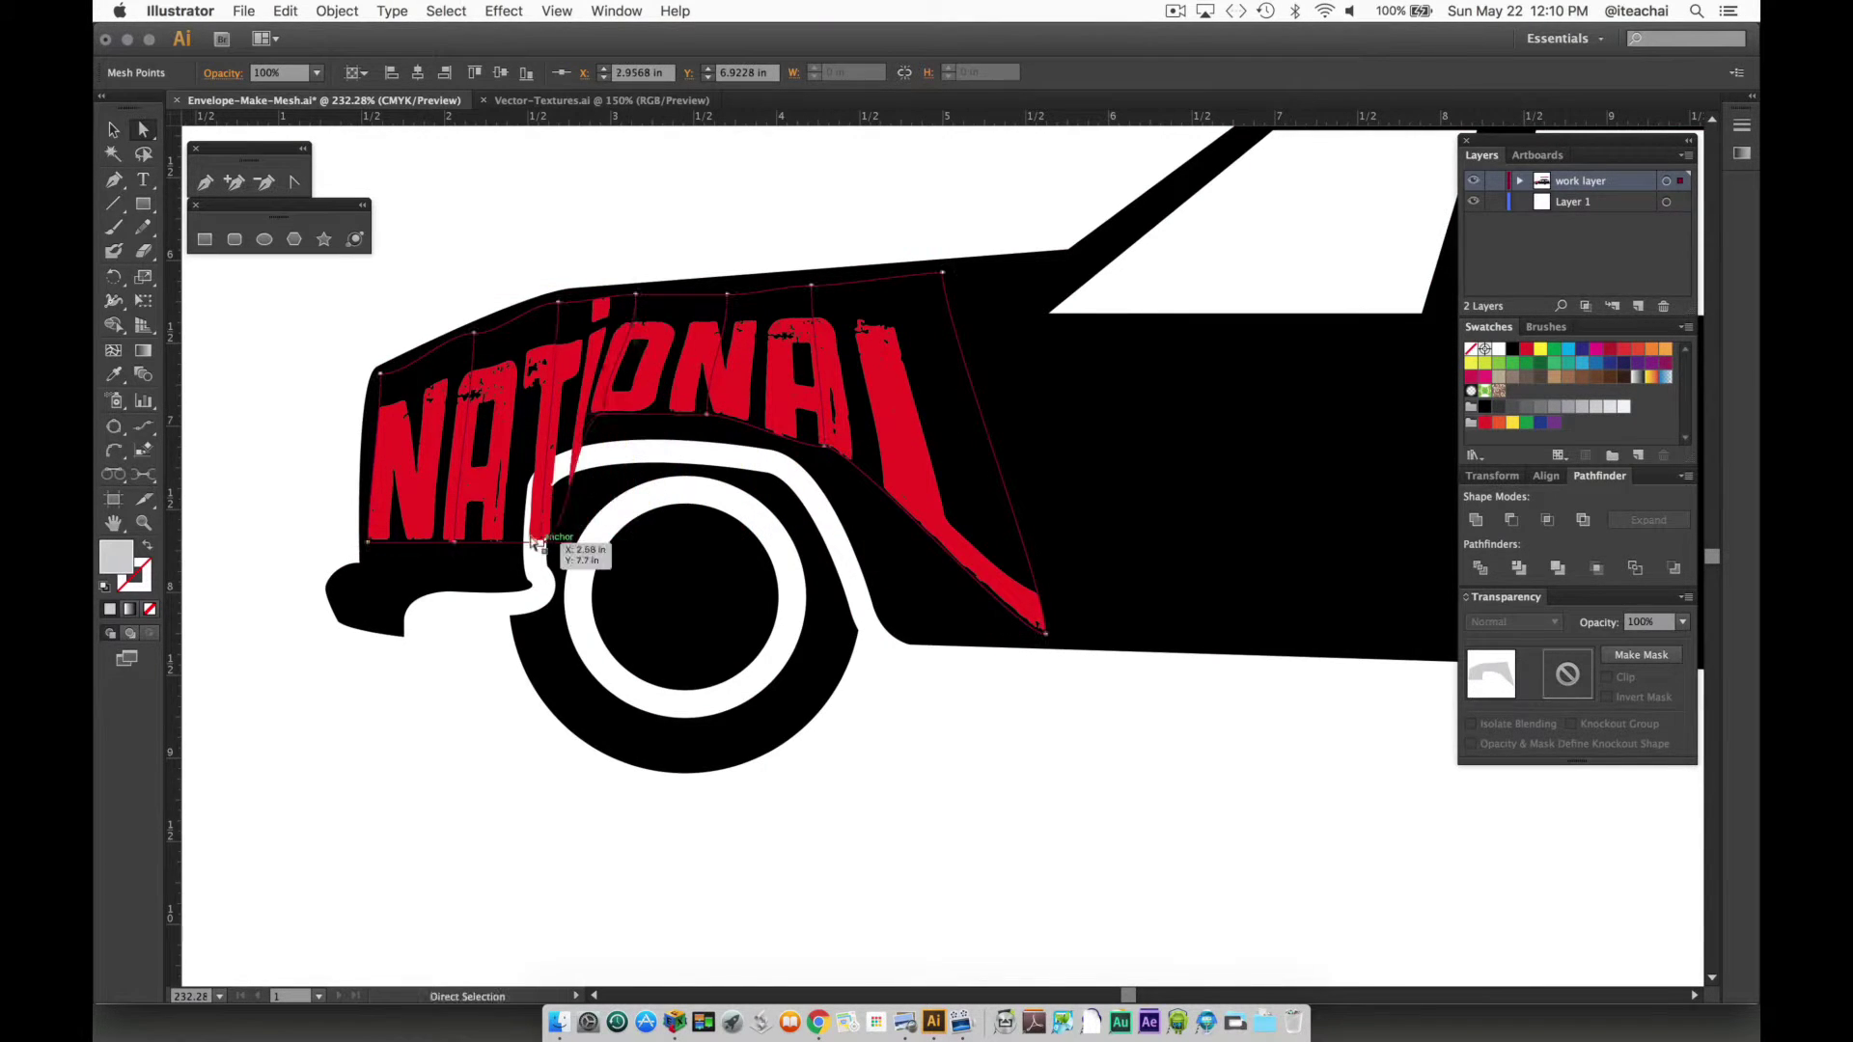
drag(543, 542, 488, 514)
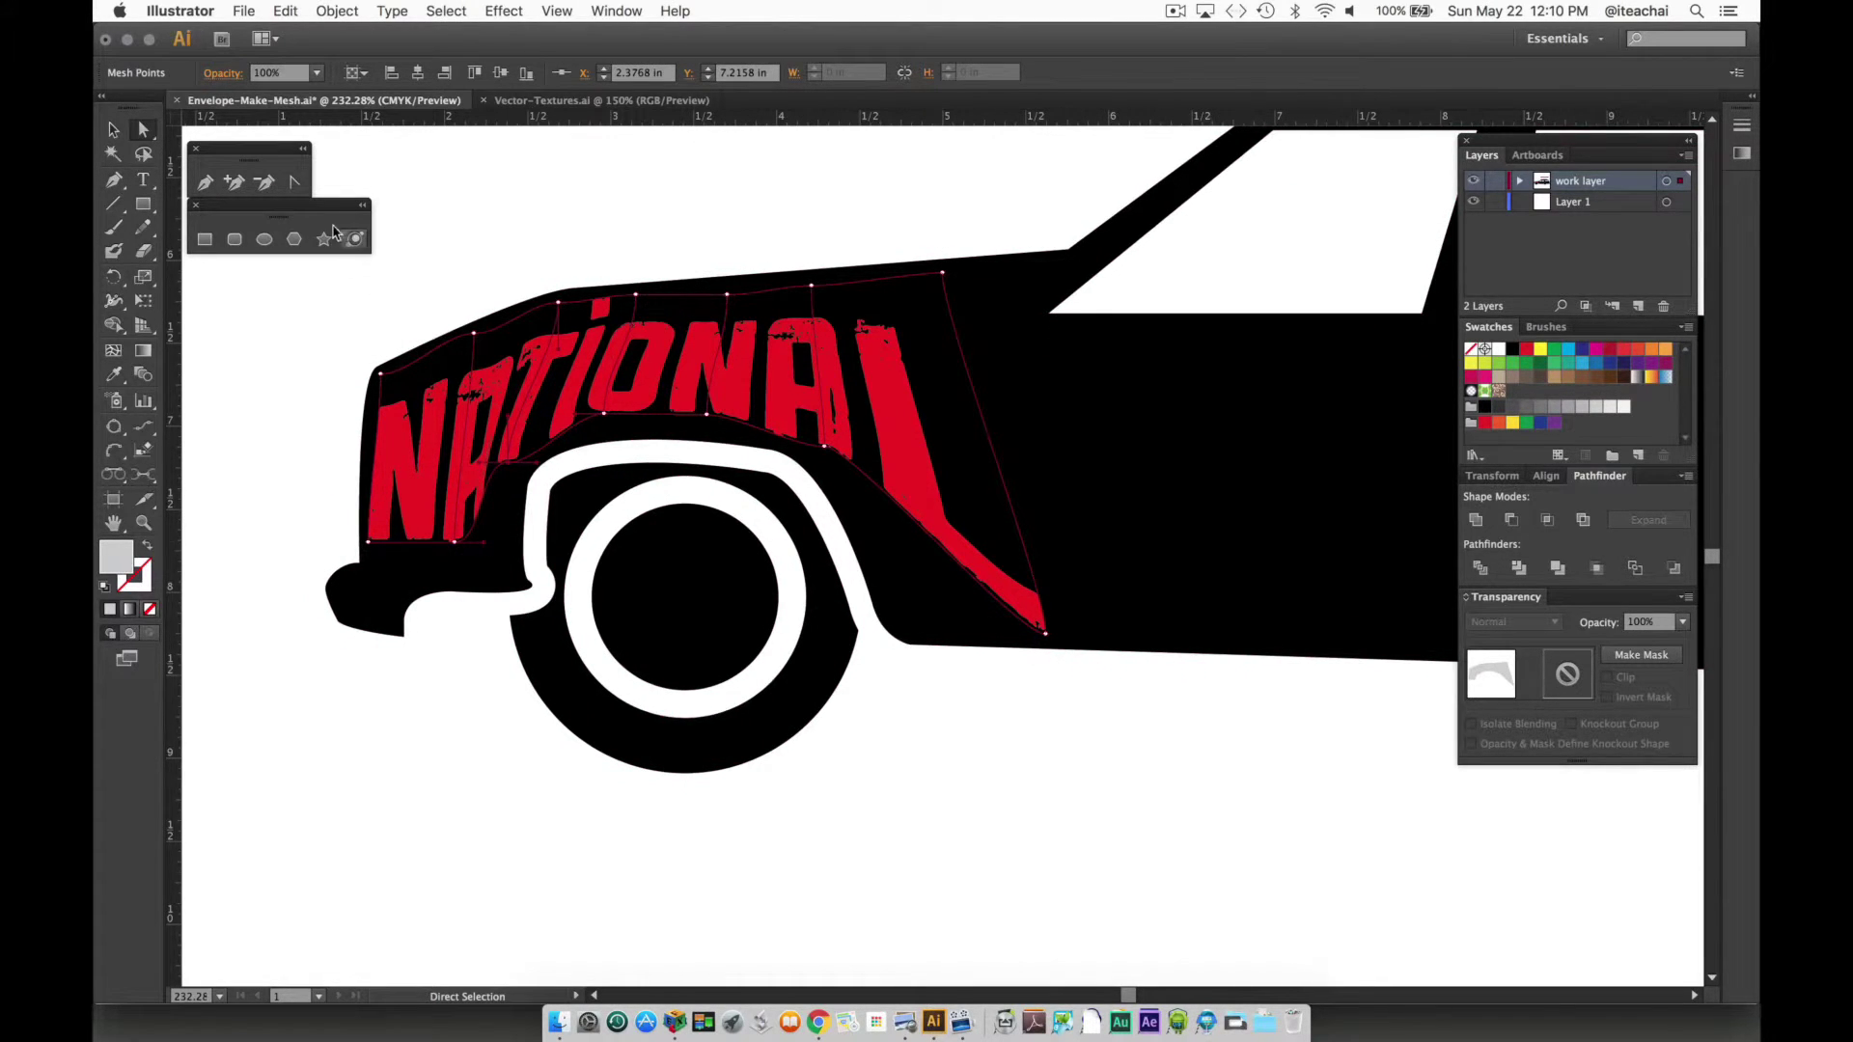
click(296, 182)
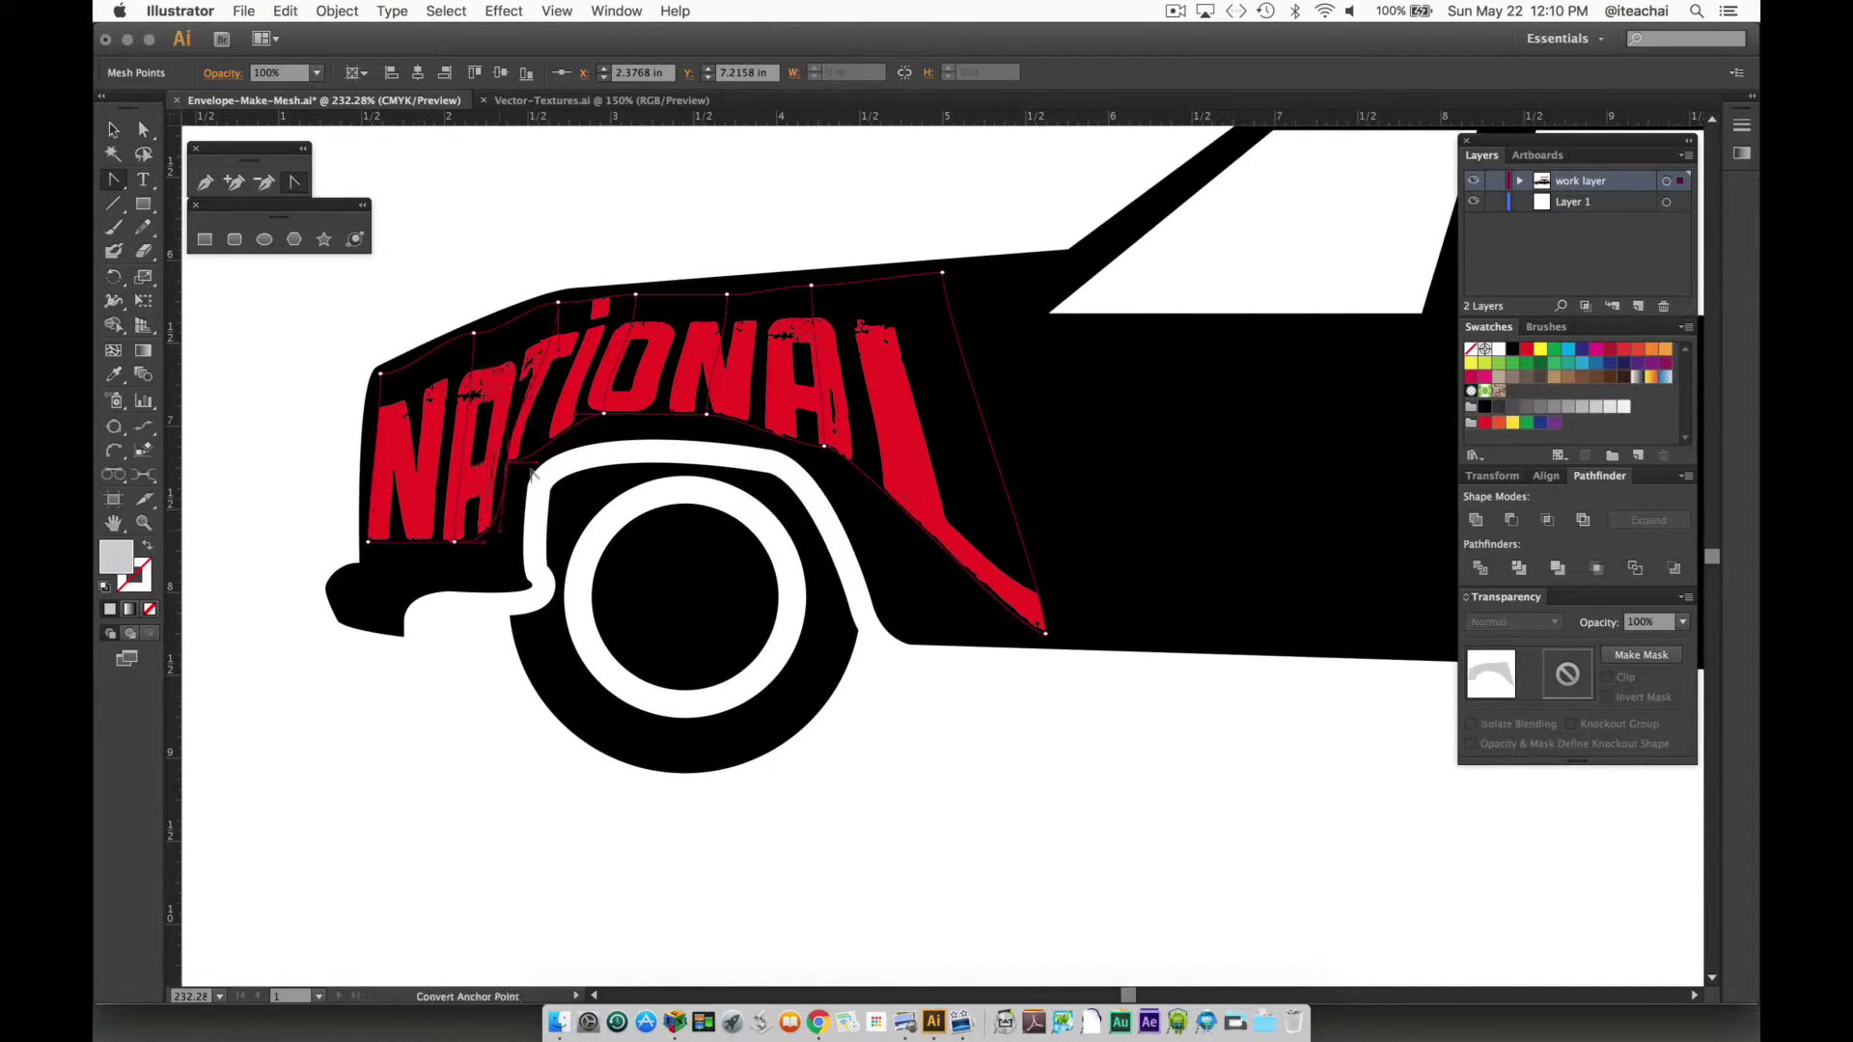
Reshape the NATIONAL mesh edges and stretch its top-right corner toward the windows
drag(516, 464, 836, 496)
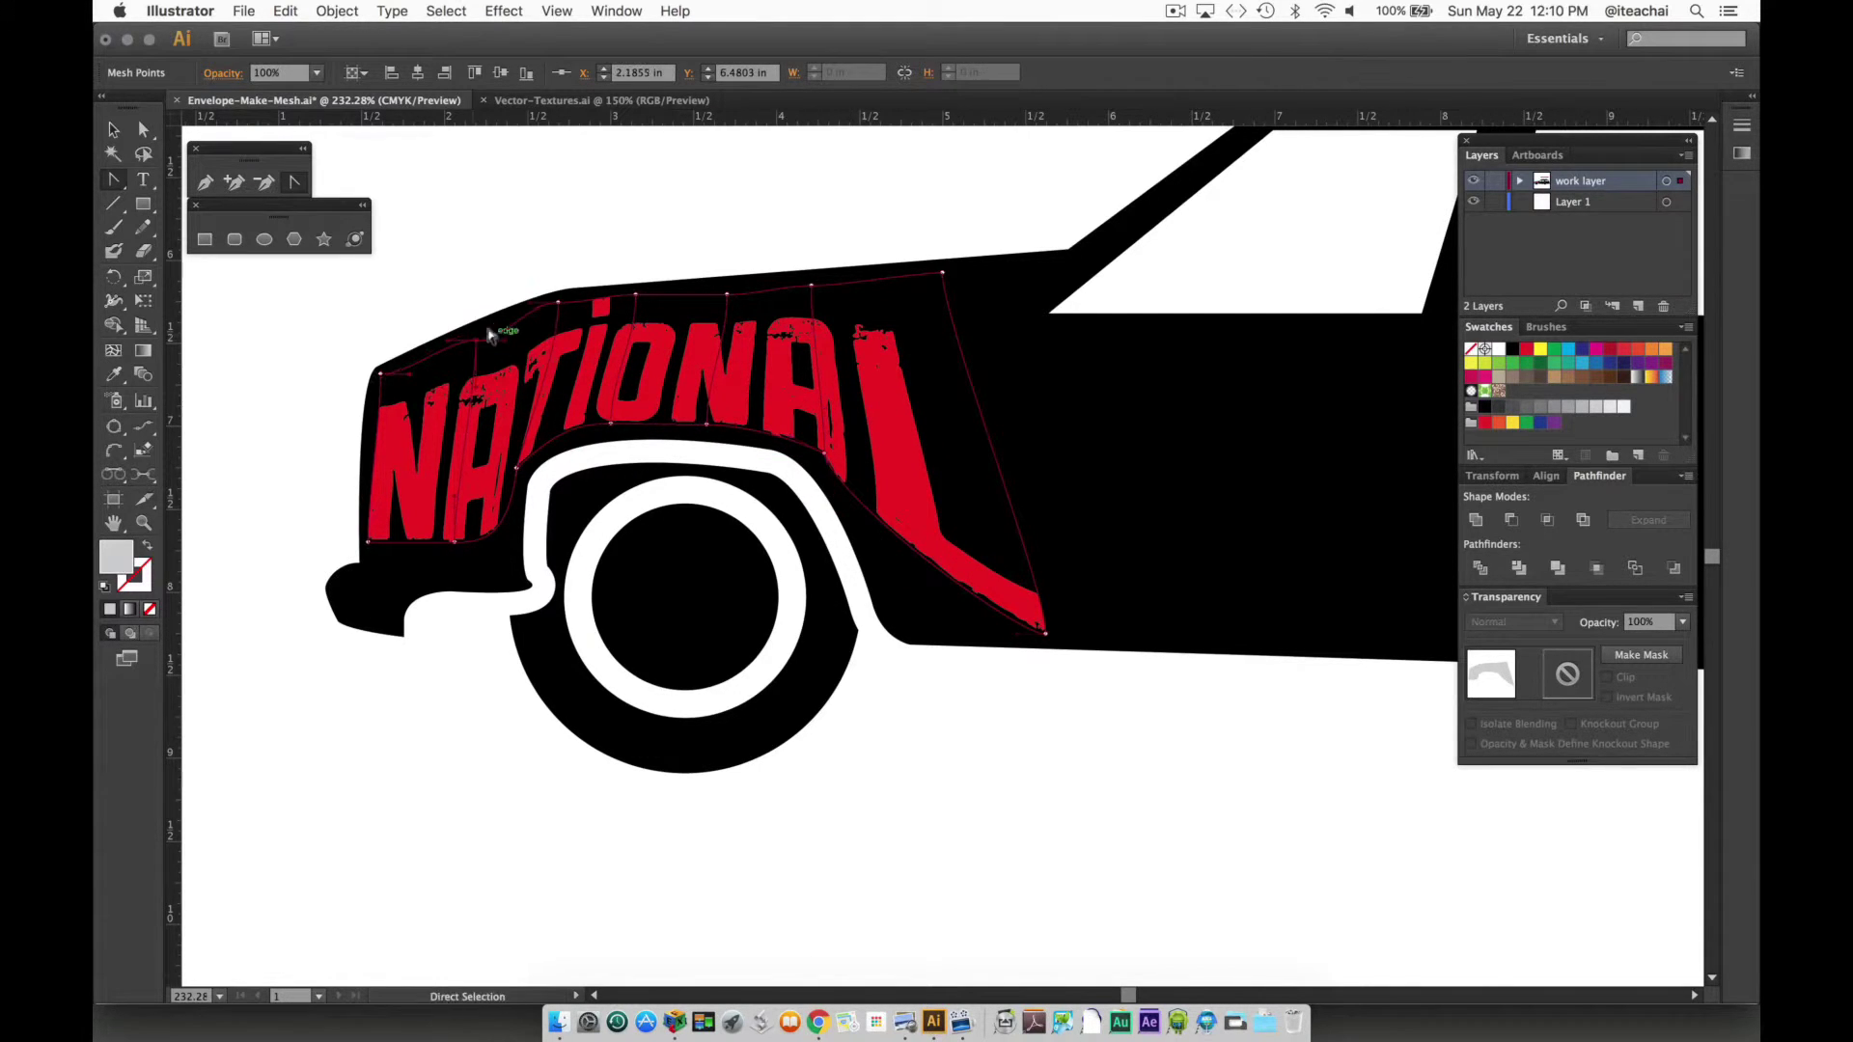
drag(479, 330, 441, 349)
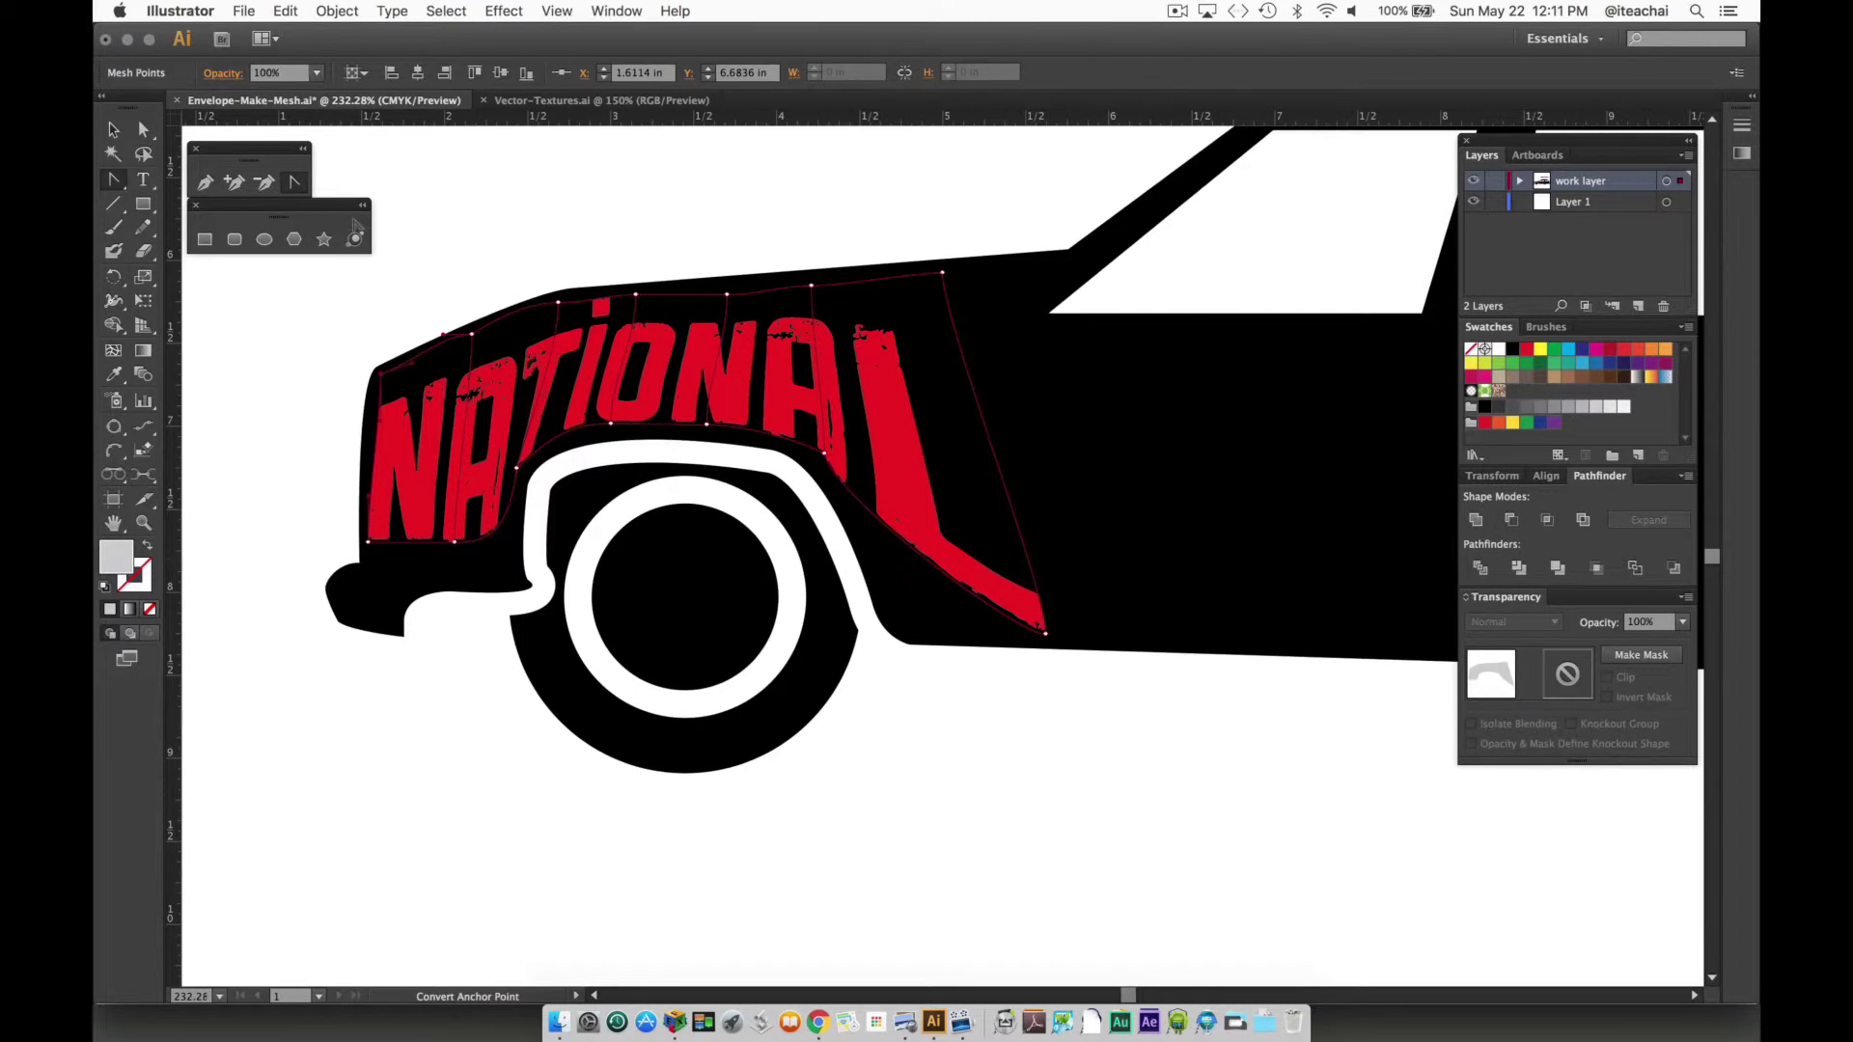
click(233, 181)
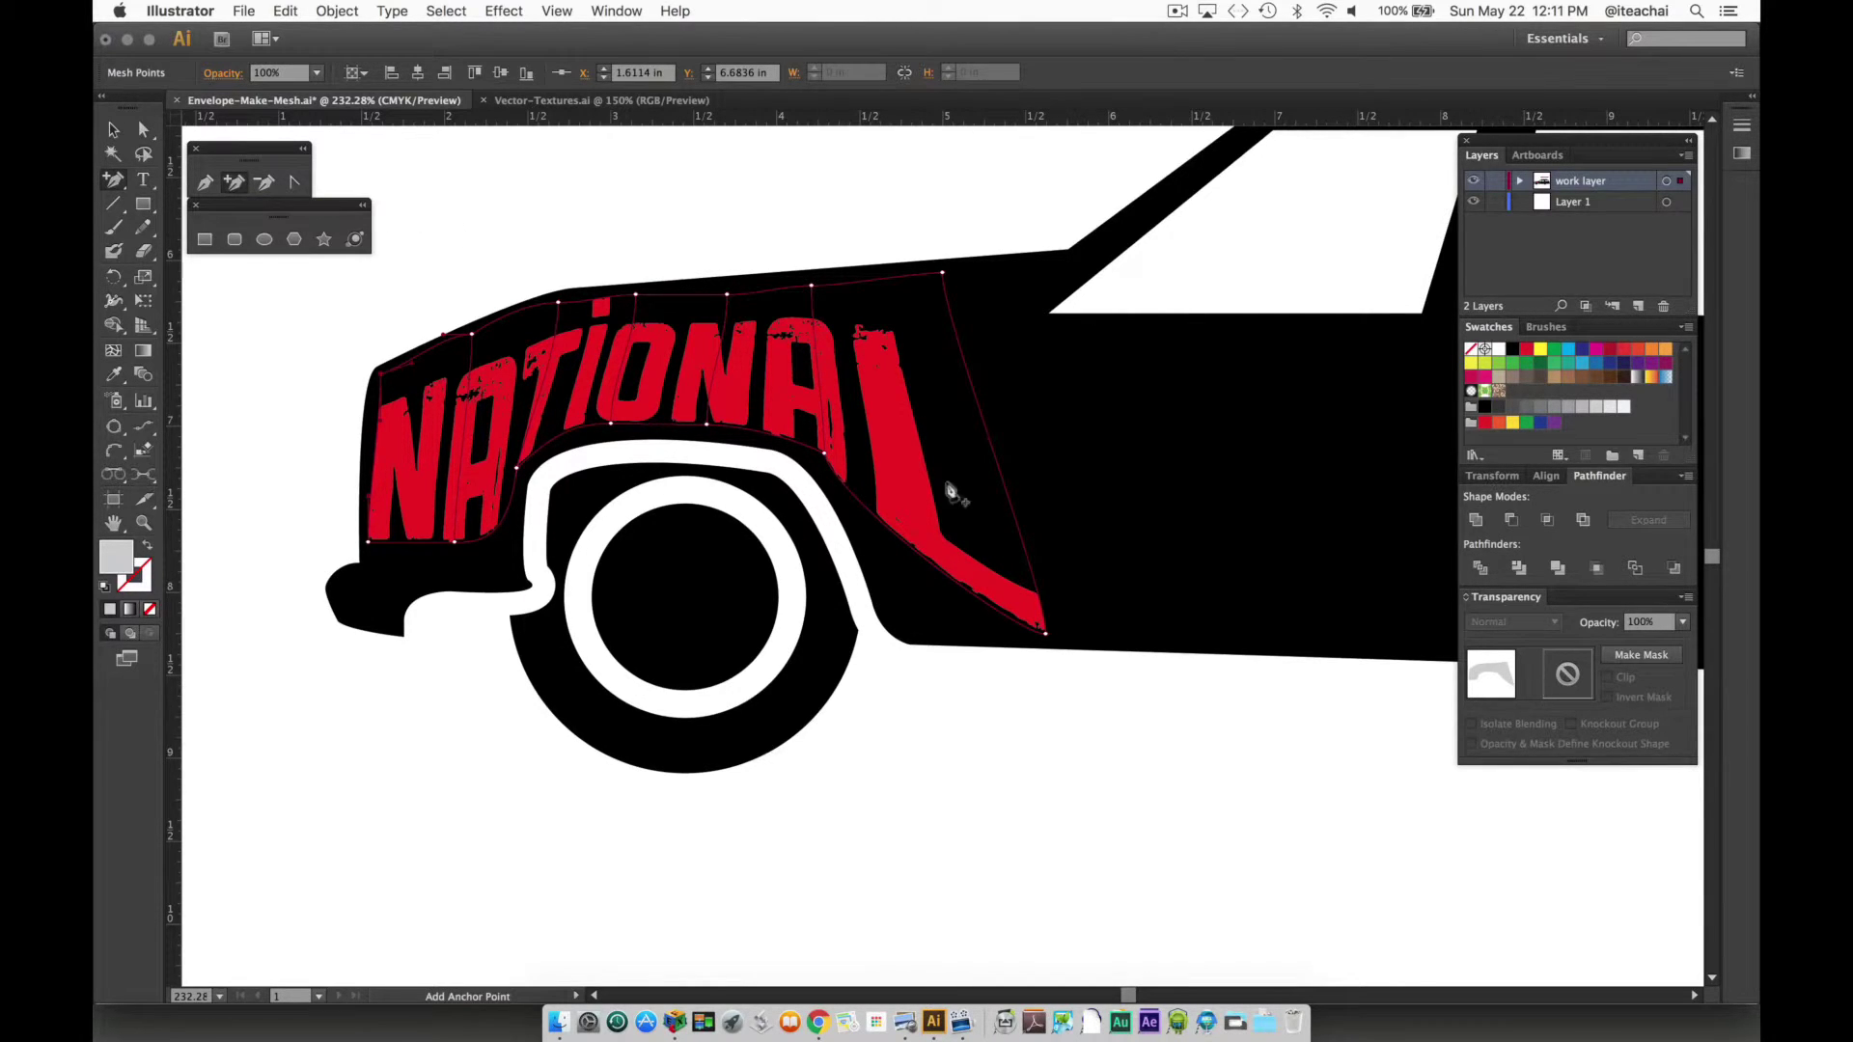
click(873, 517)
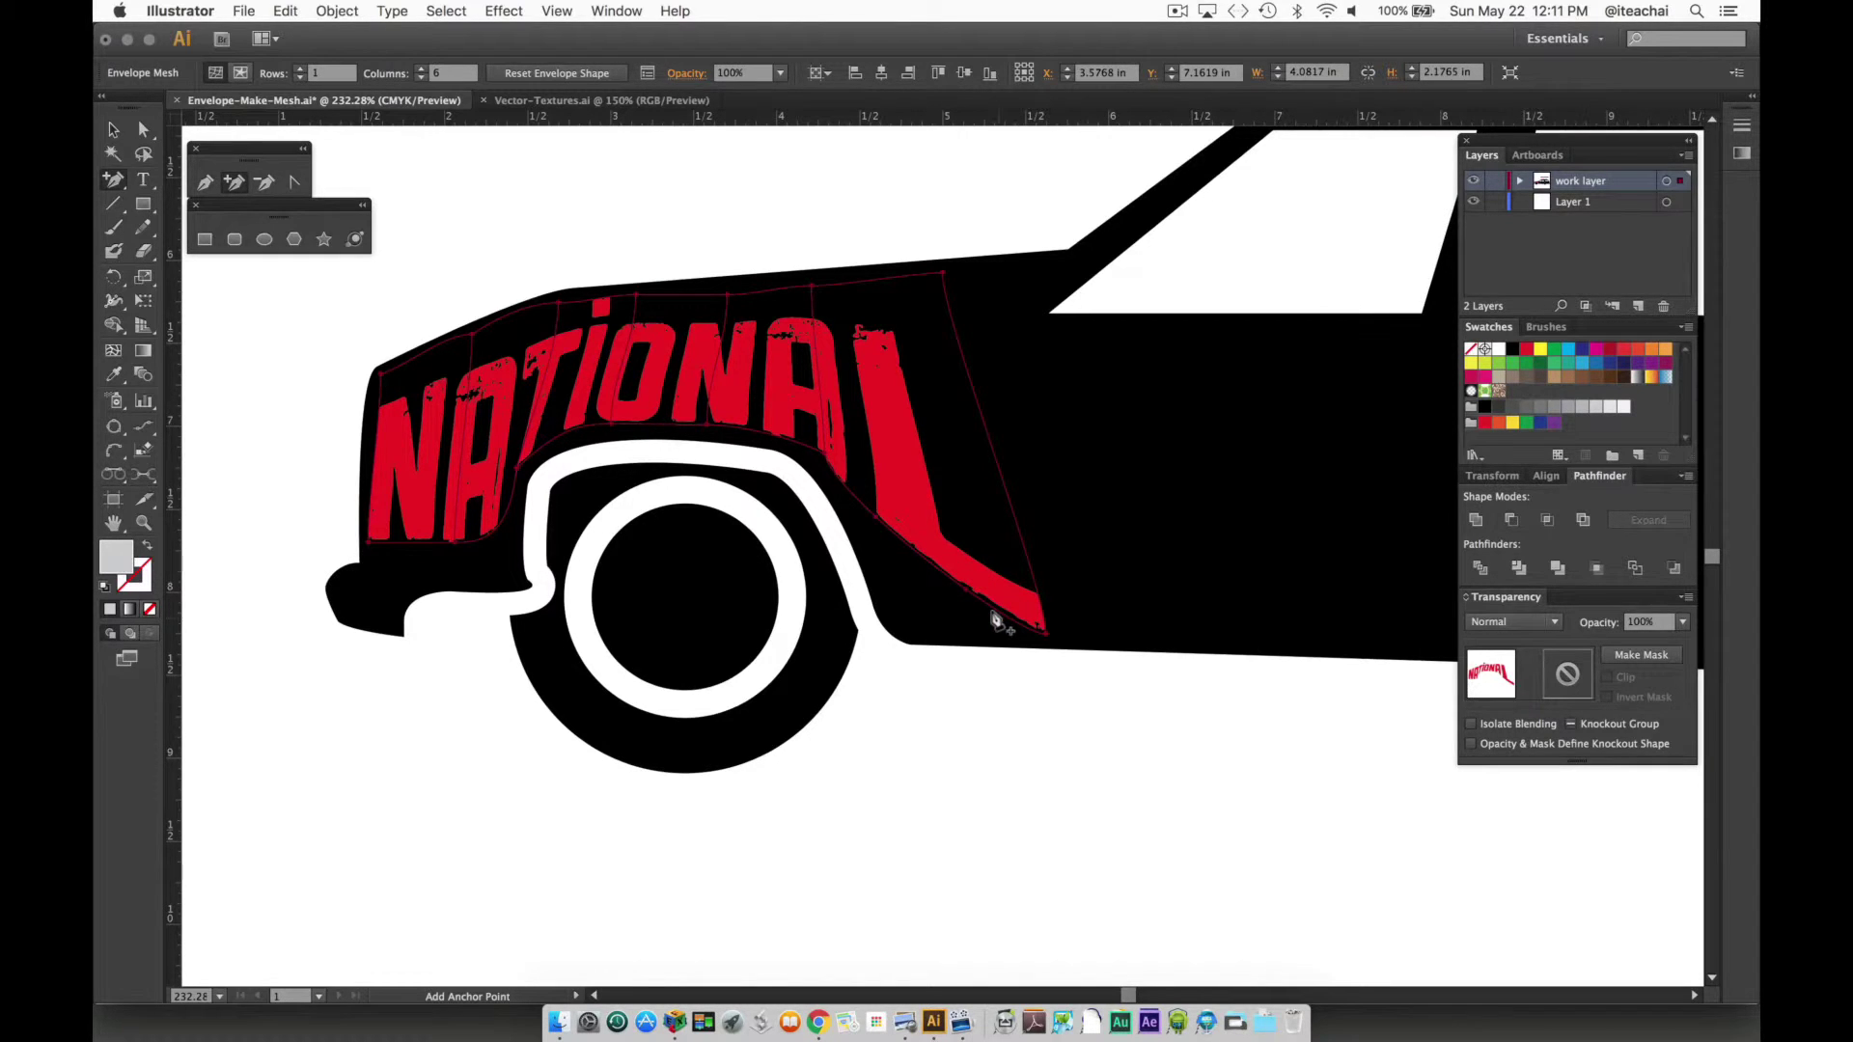
key(a)
click(877, 517)
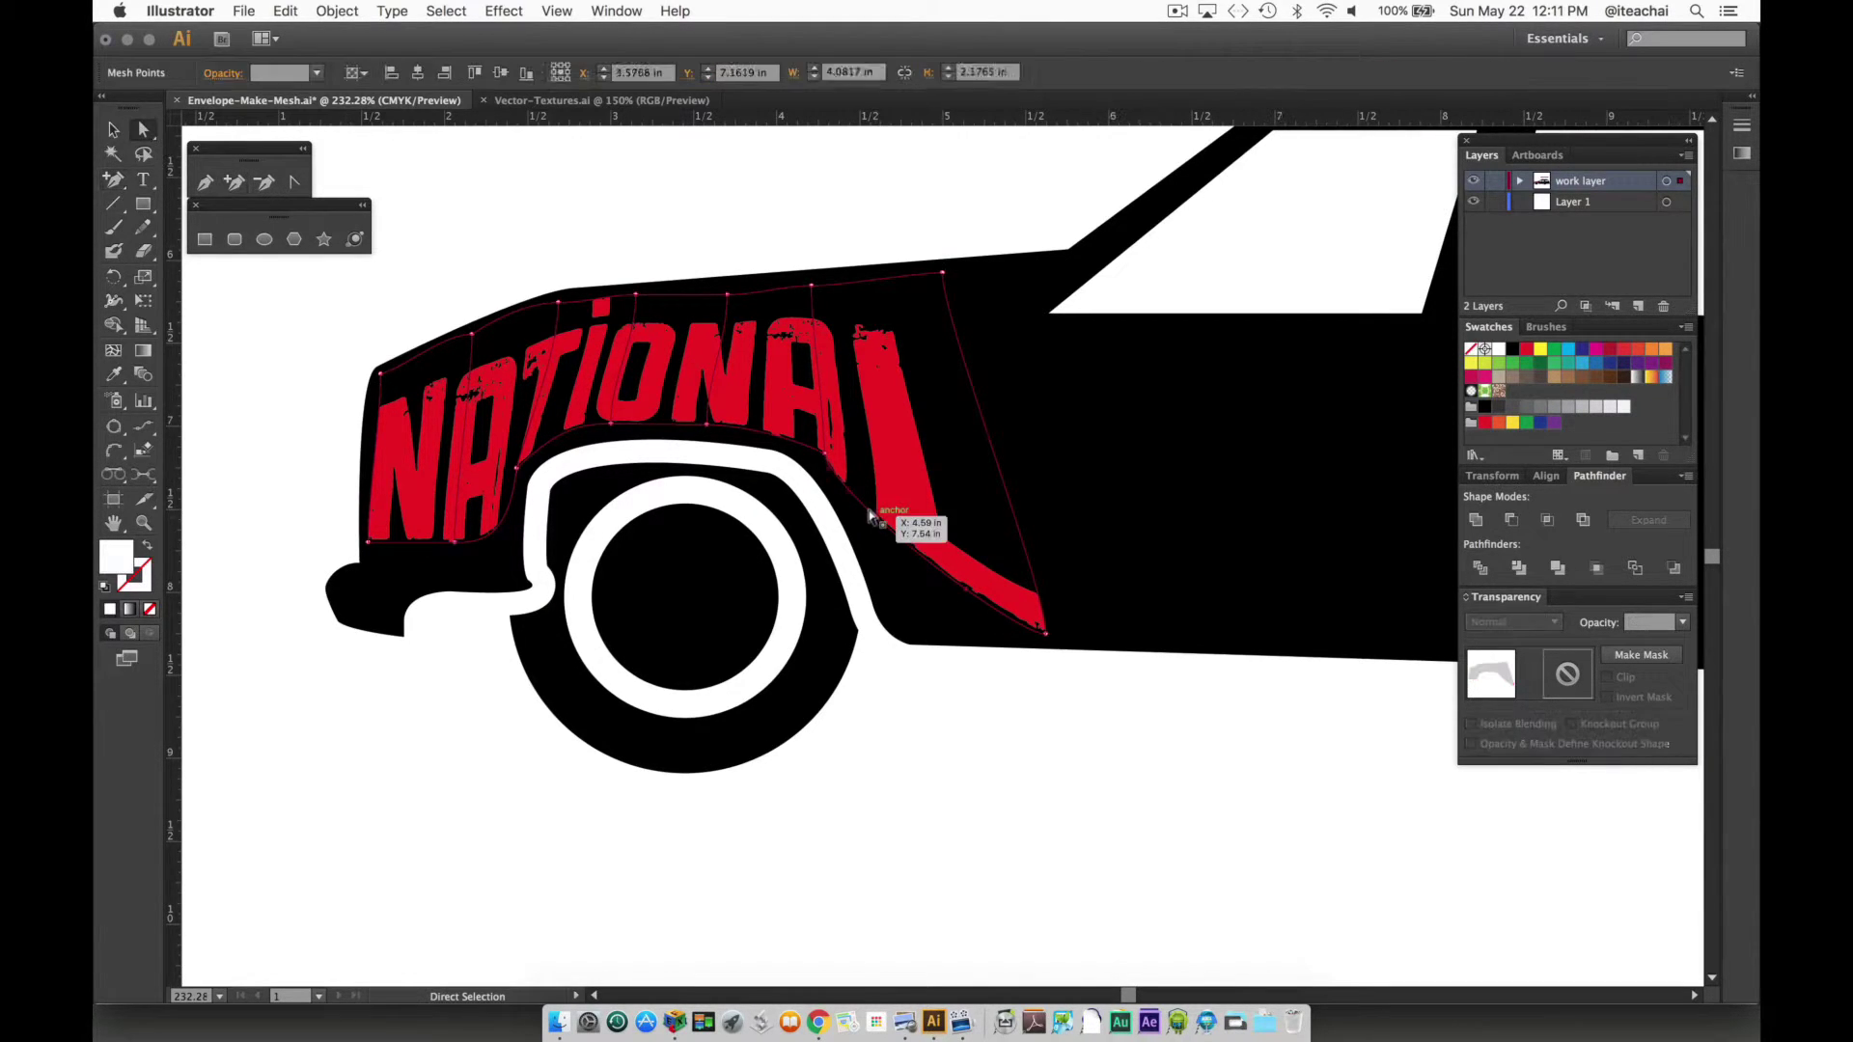
key(shift+c)
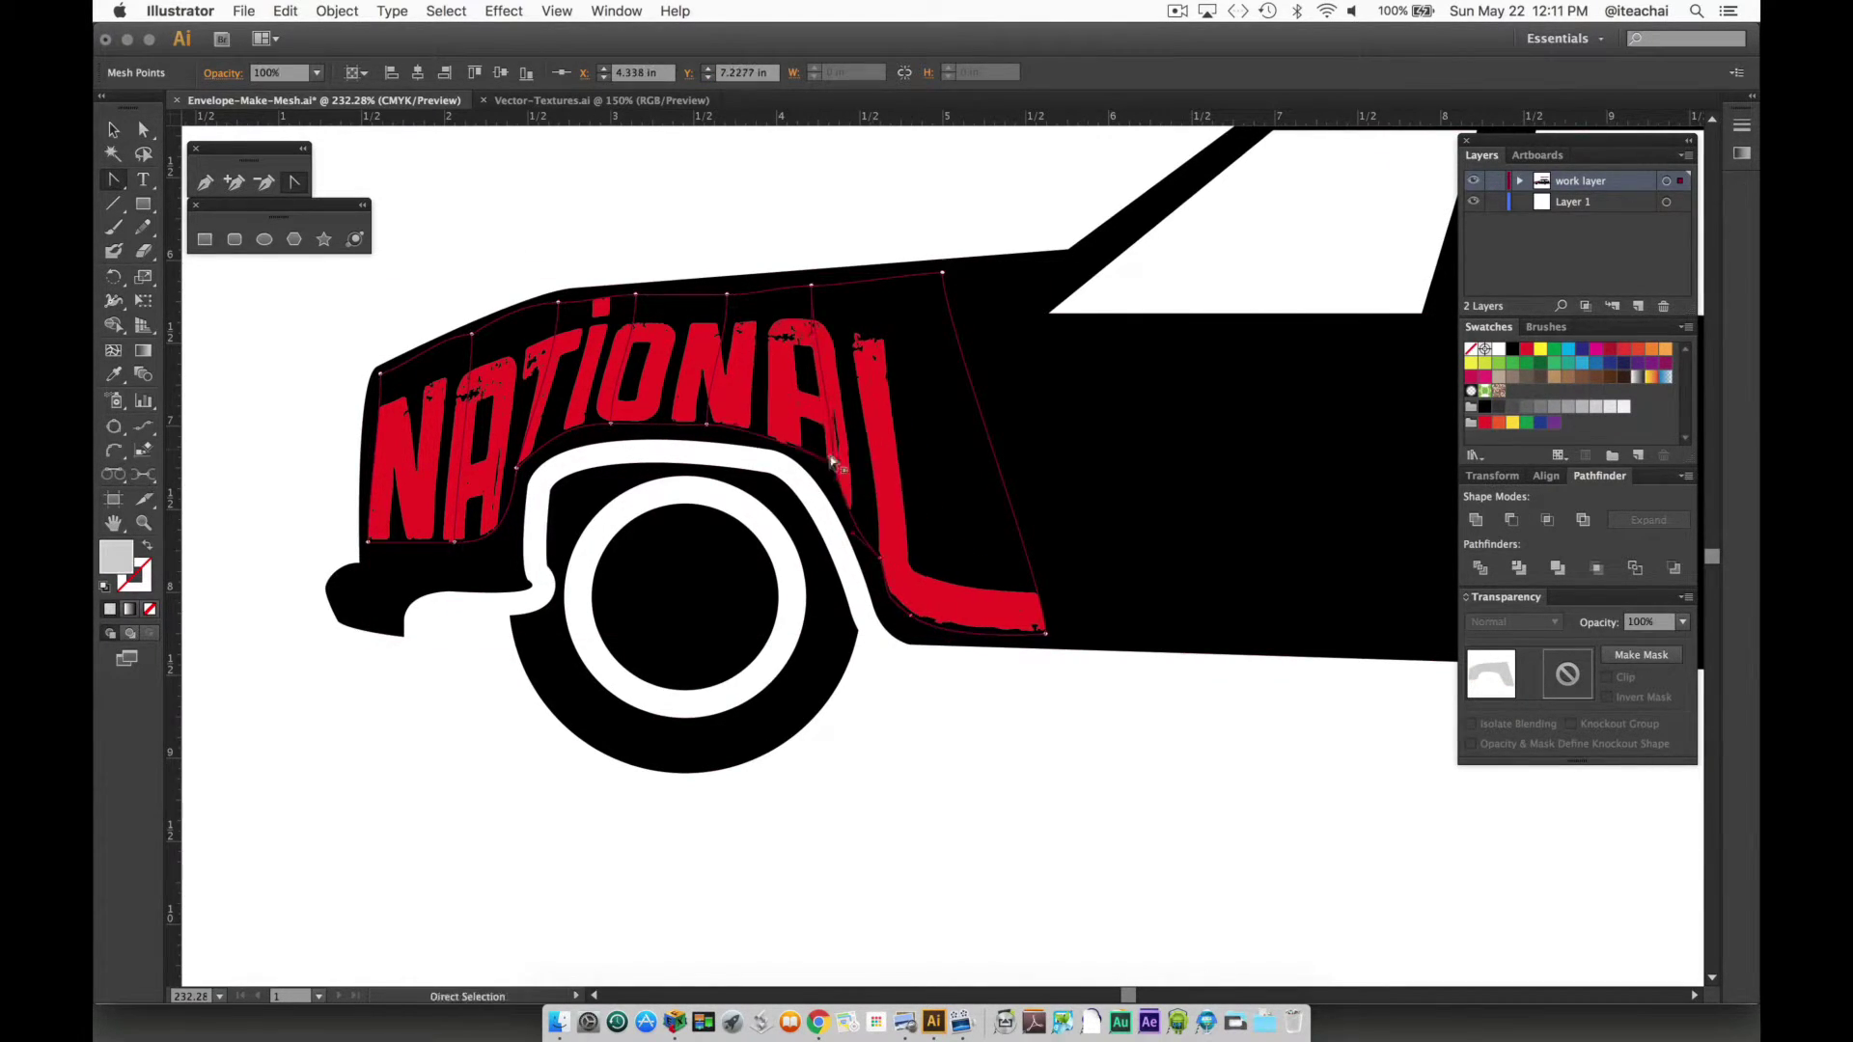
drag(936, 270, 1014, 270)
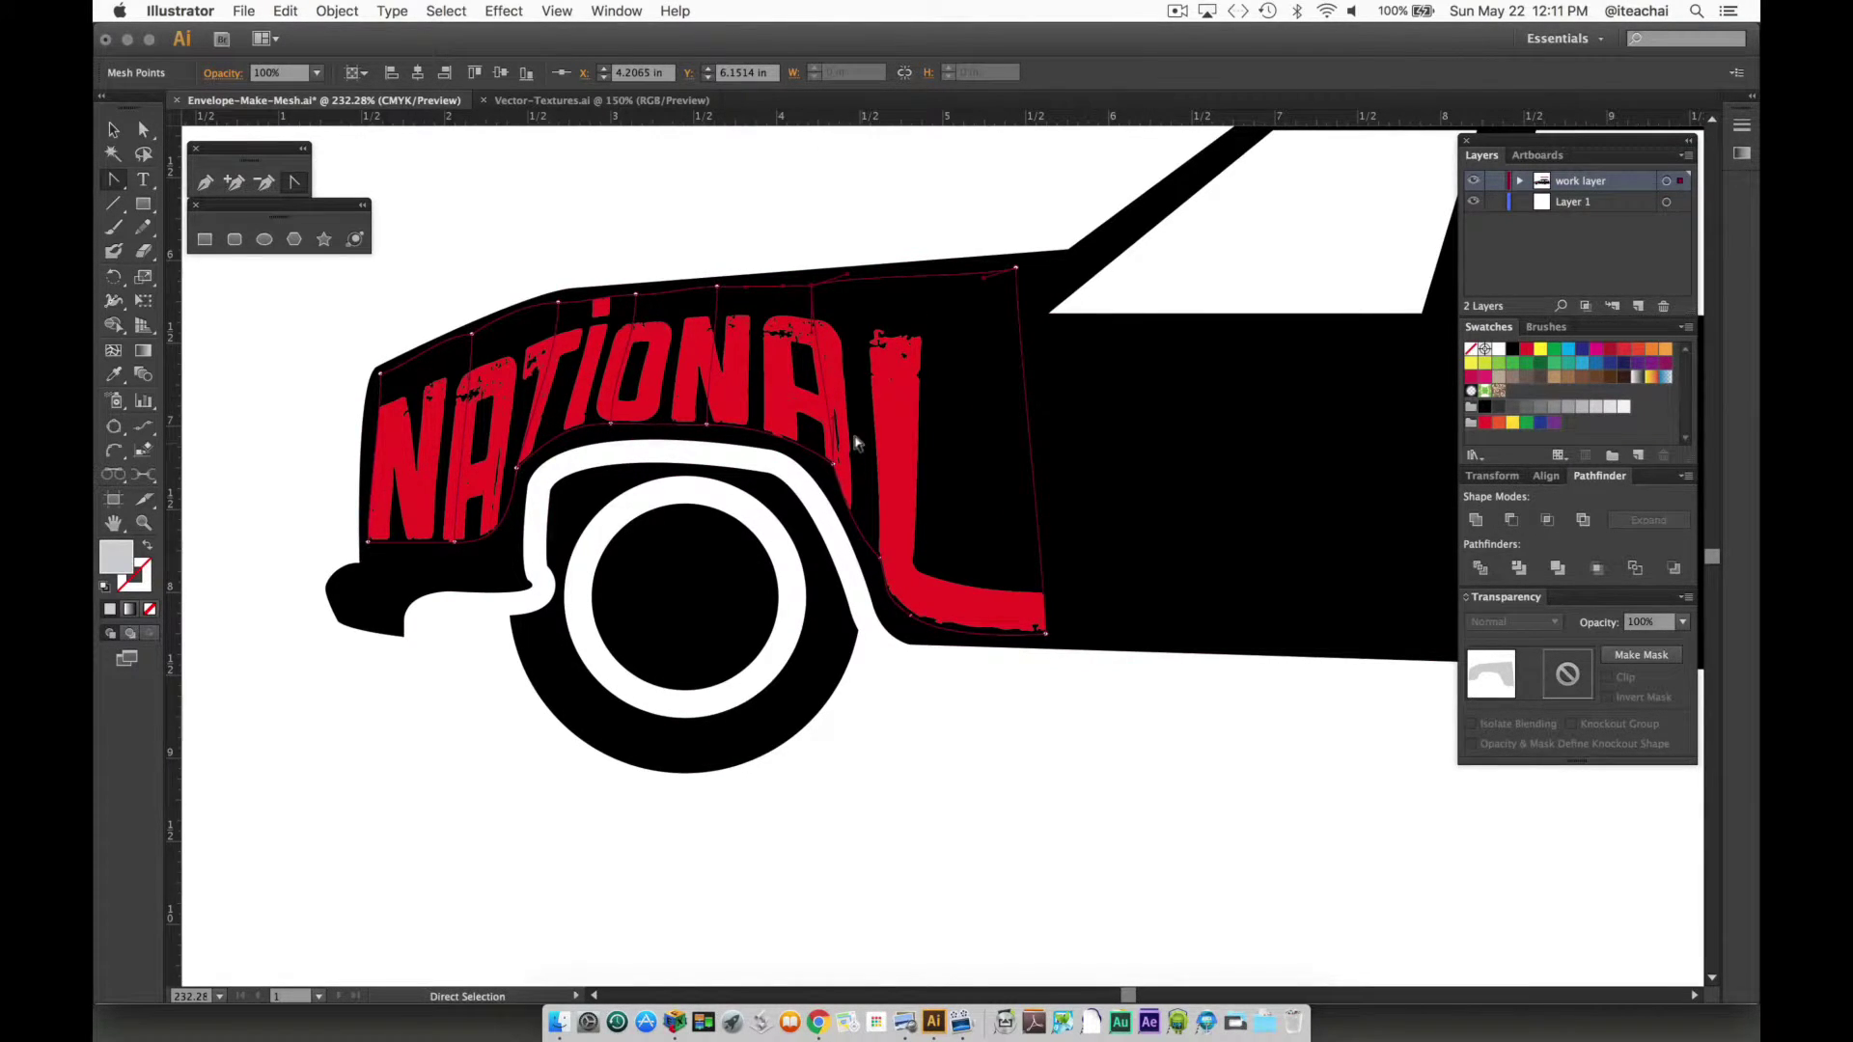
alt+scroll(855, 440, down, 1)
alt+scroll(856, 440, down, 1)
alt+scroll(858, 439, down, 1)
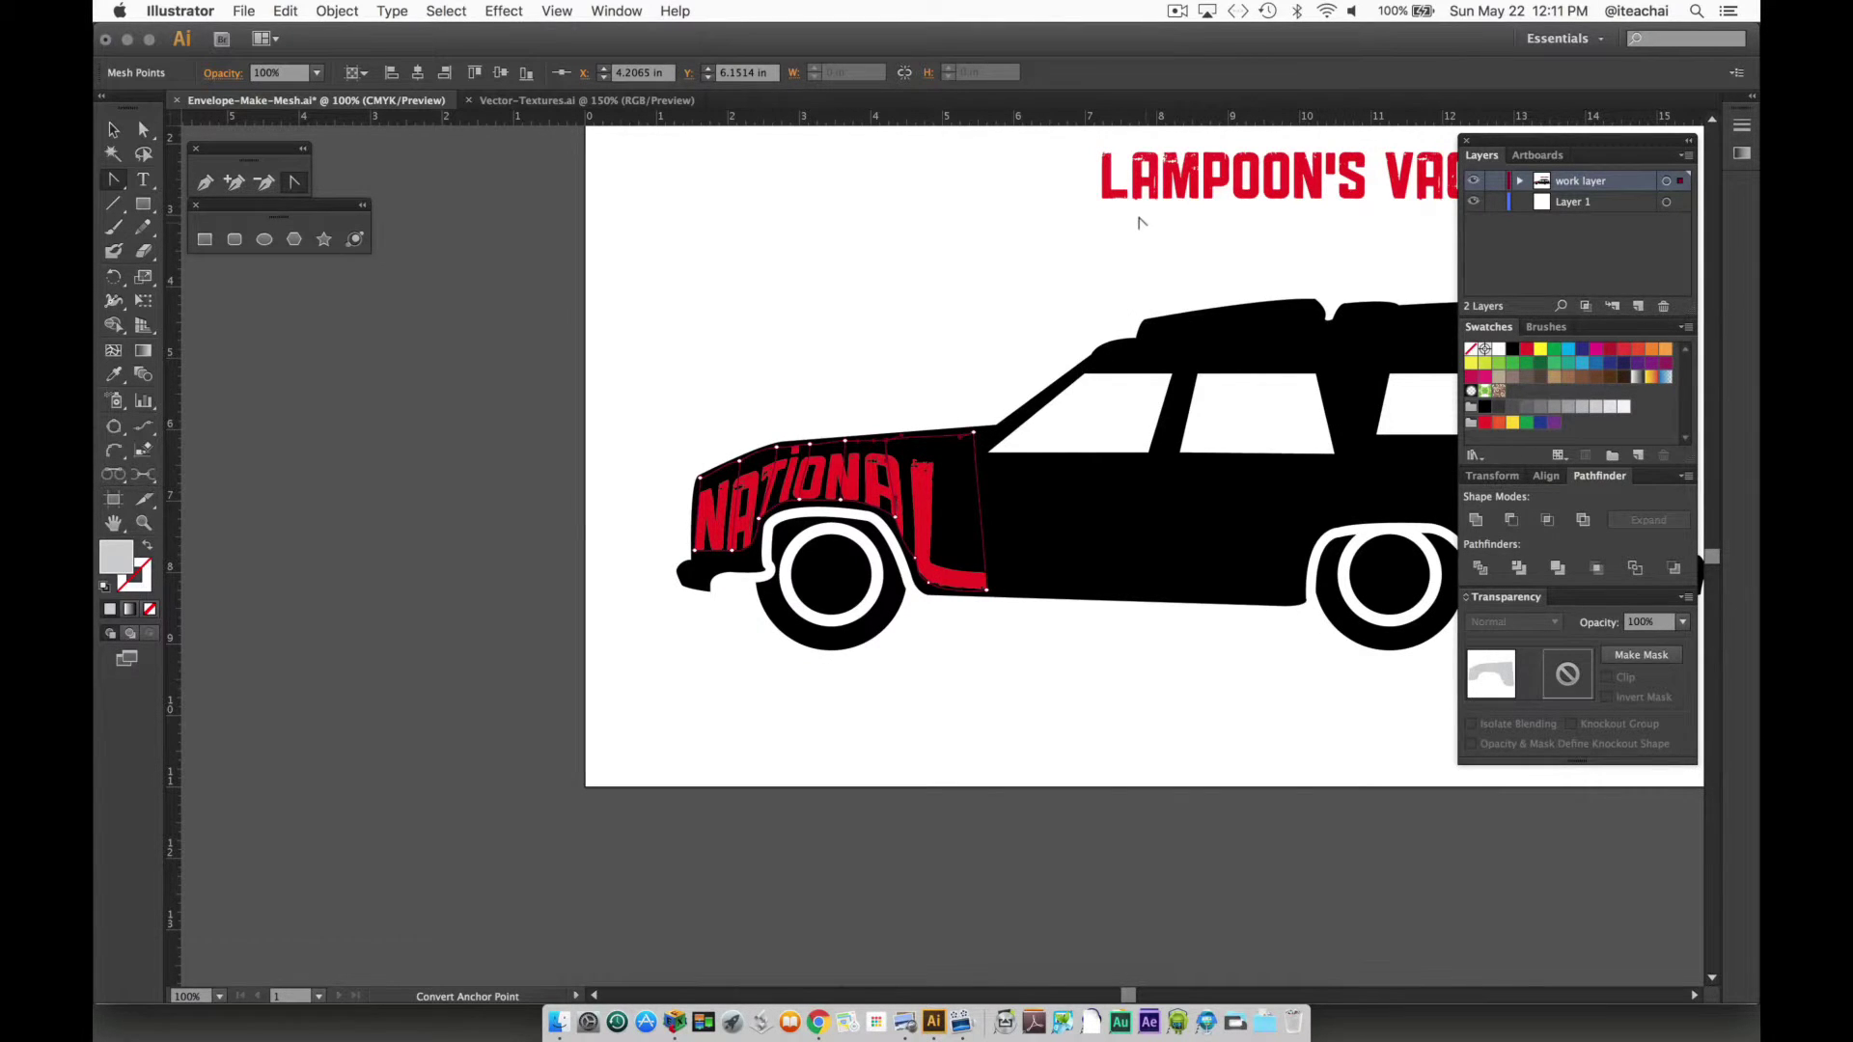
Drag LAMPOON'S from the title down onto the car's side below the windows
key(v)
click(1158, 186)
drag(1158, 185, 1082, 533)
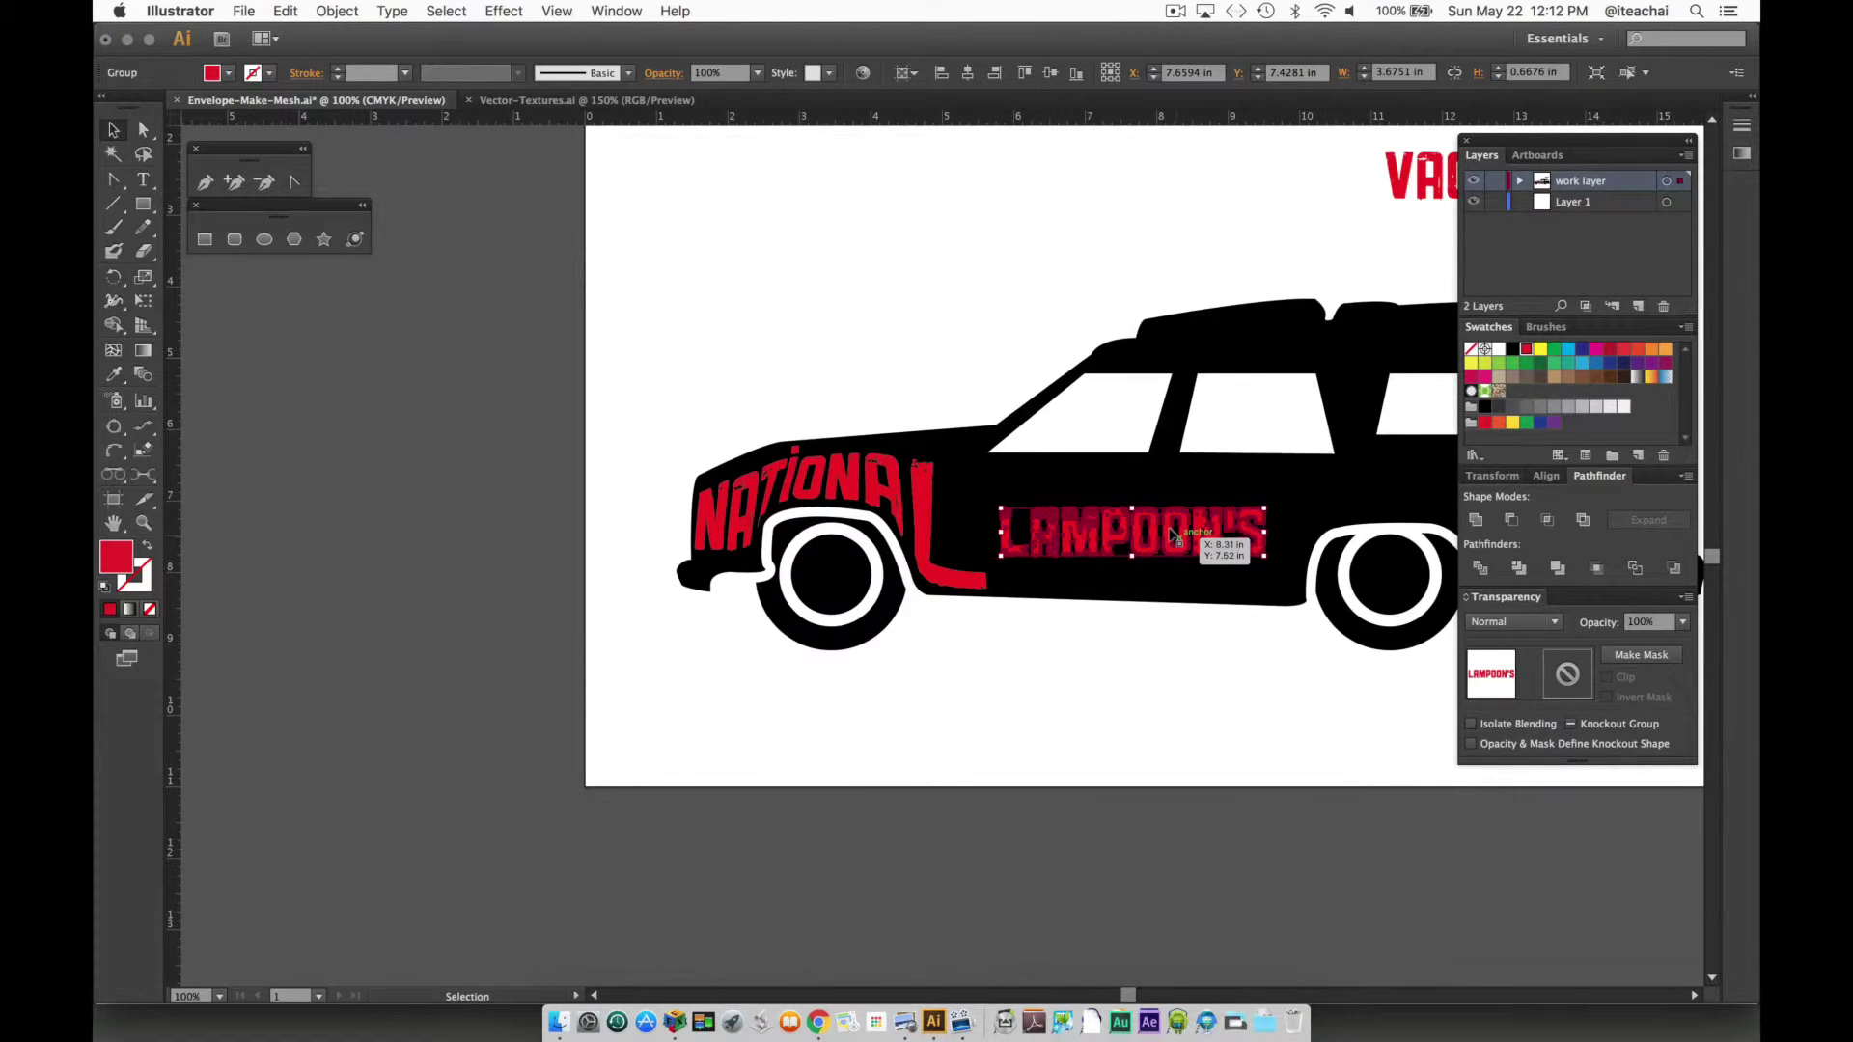
drag(1172, 535, 888, 597)
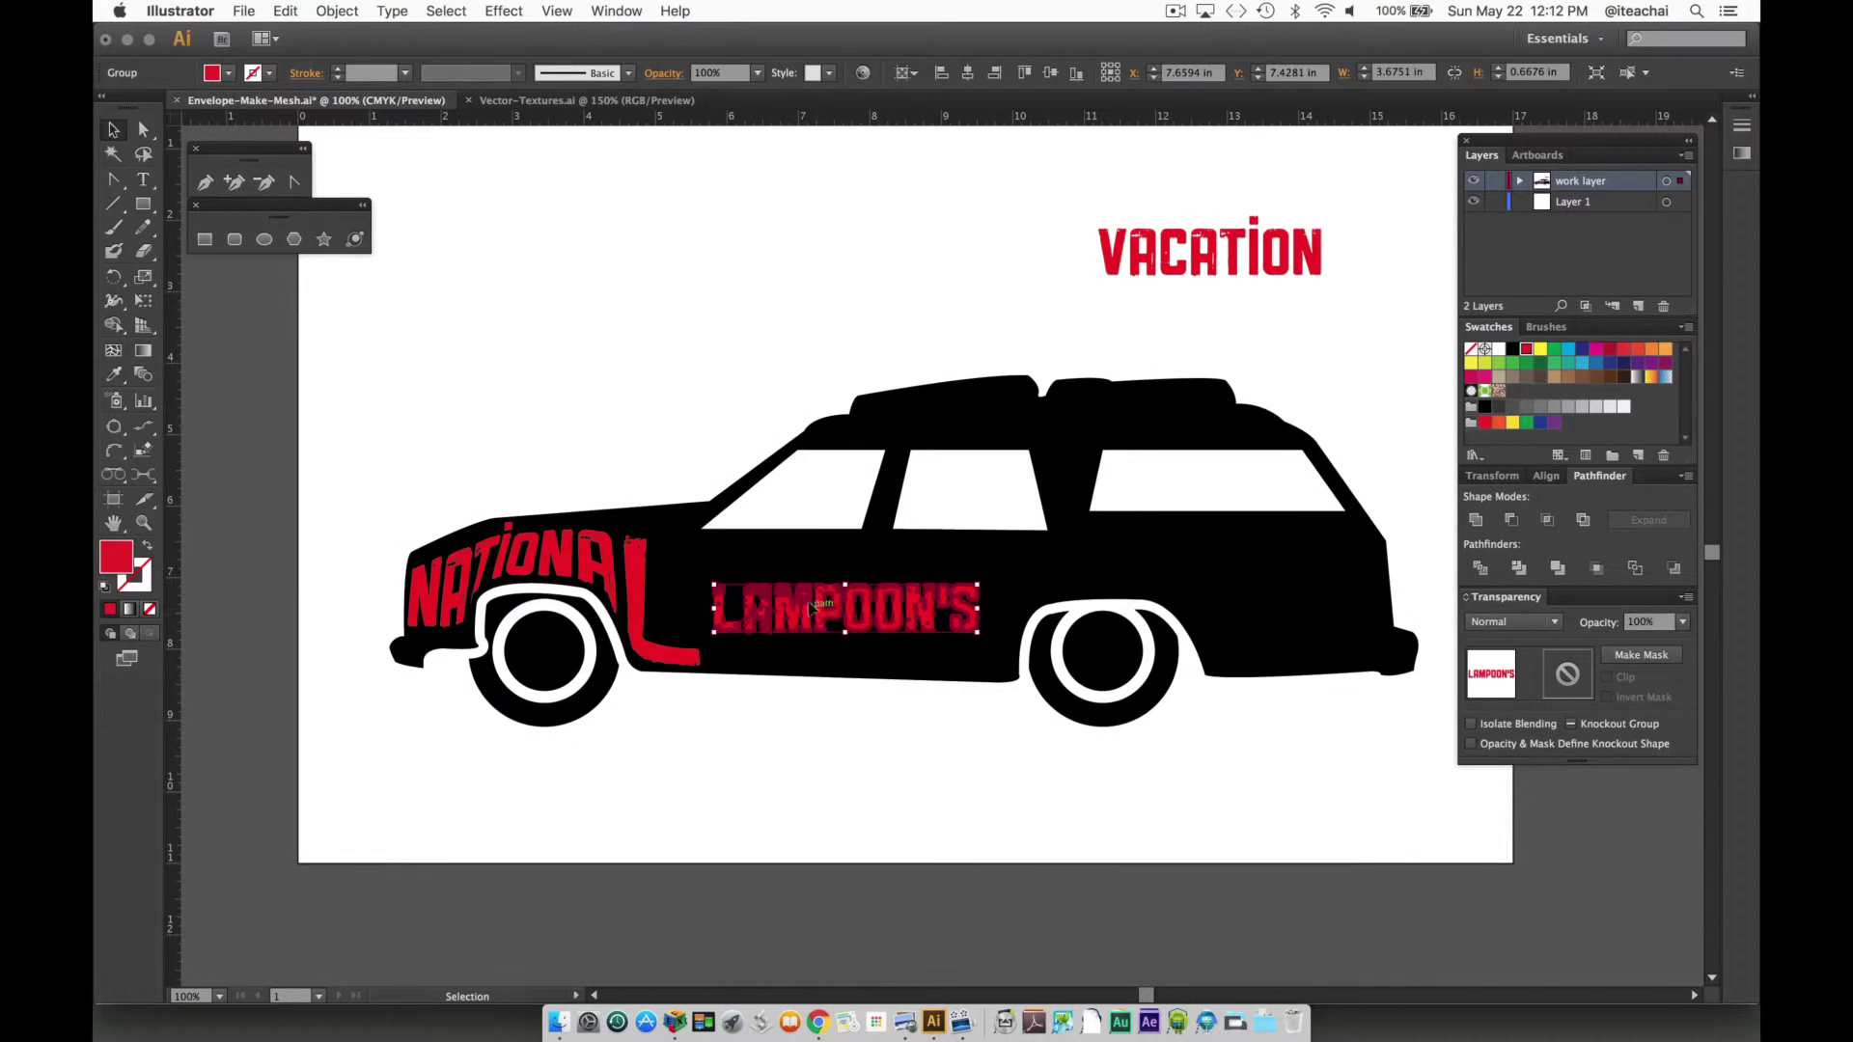
click(336, 12)
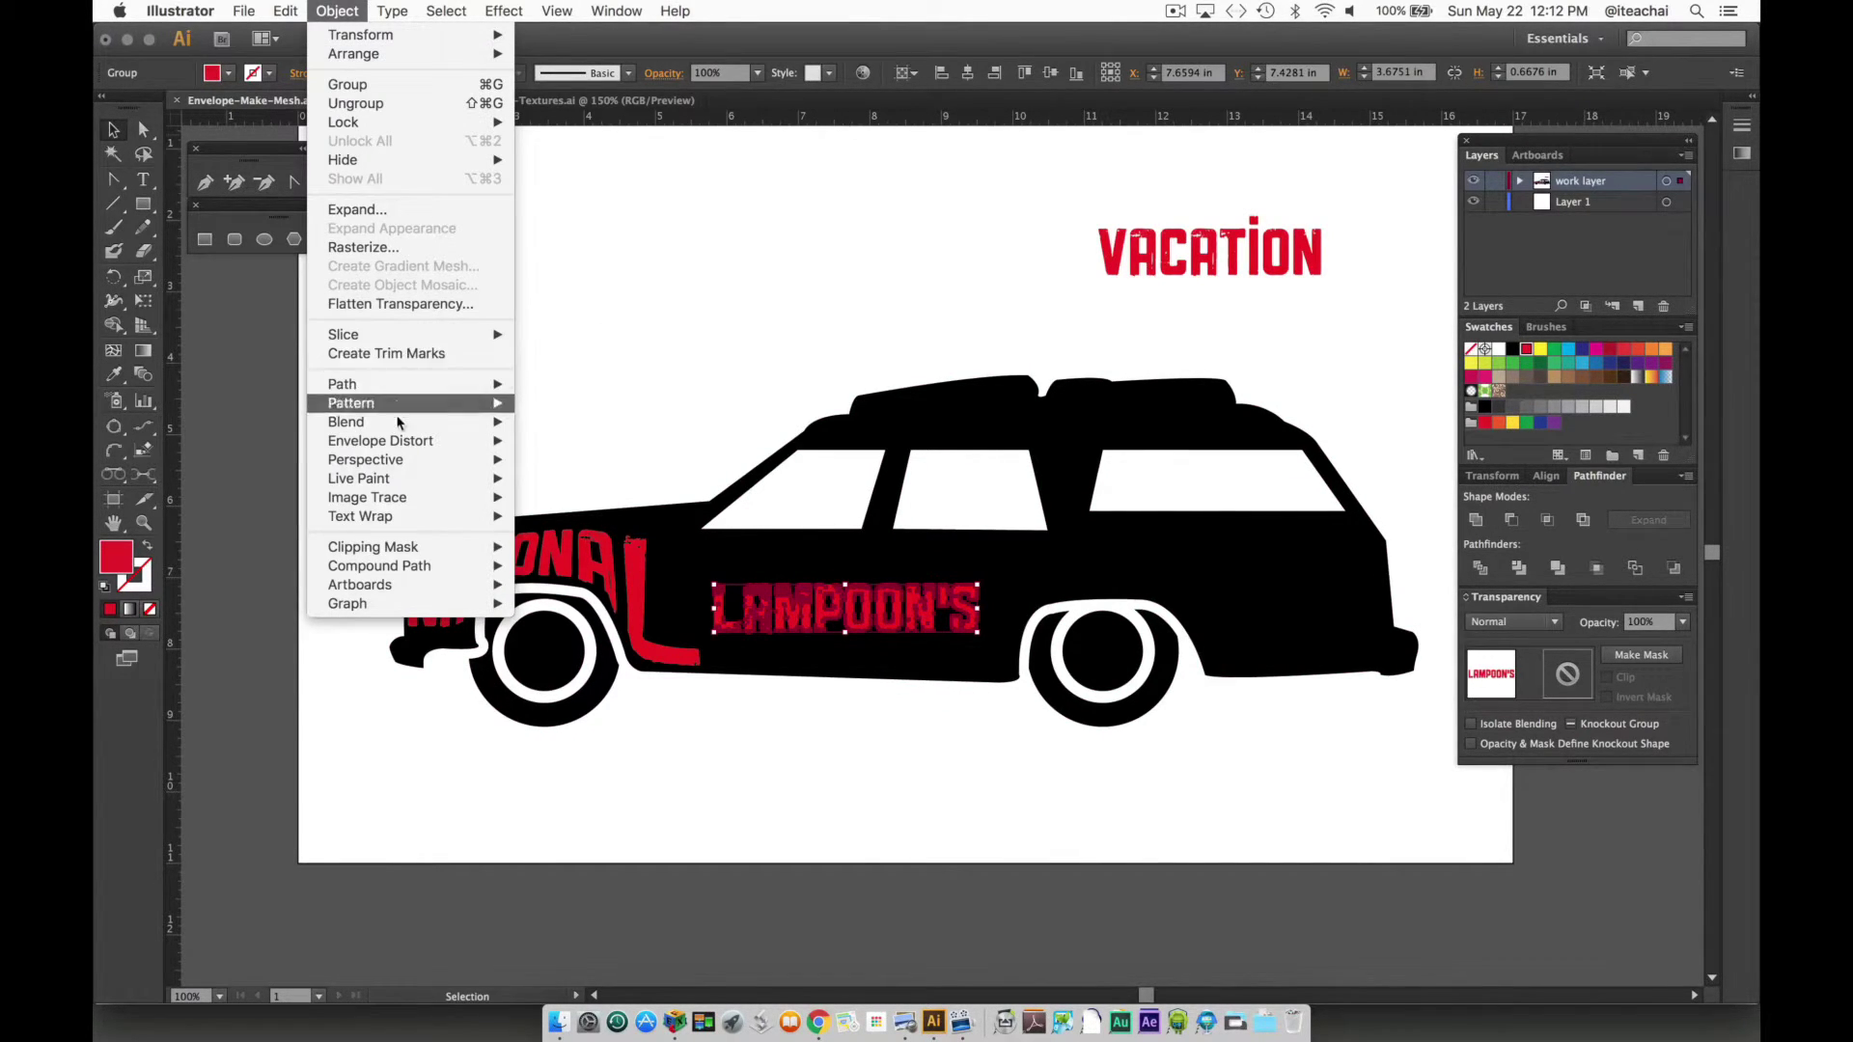
mouse_move(379, 440)
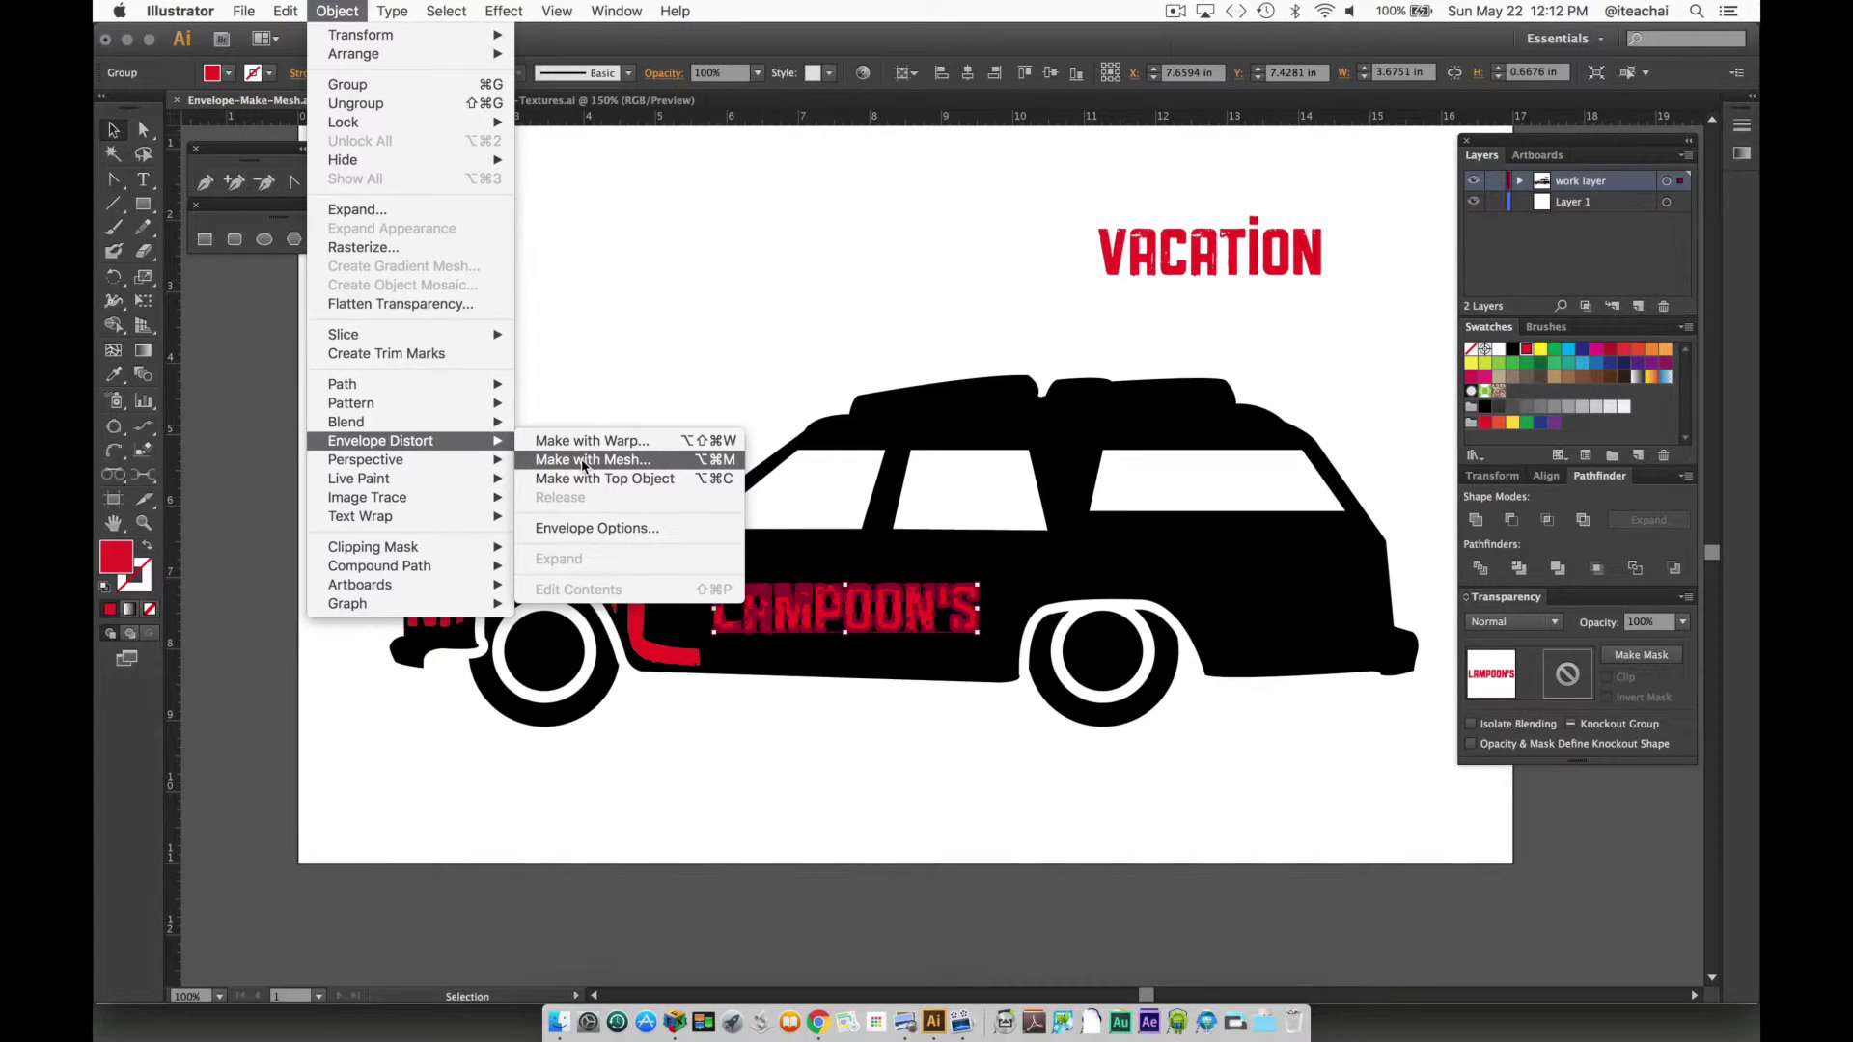
Wrap LAMPOON'S in a one-row Make with Mesh envelope, previewing the warp
click(586, 460)
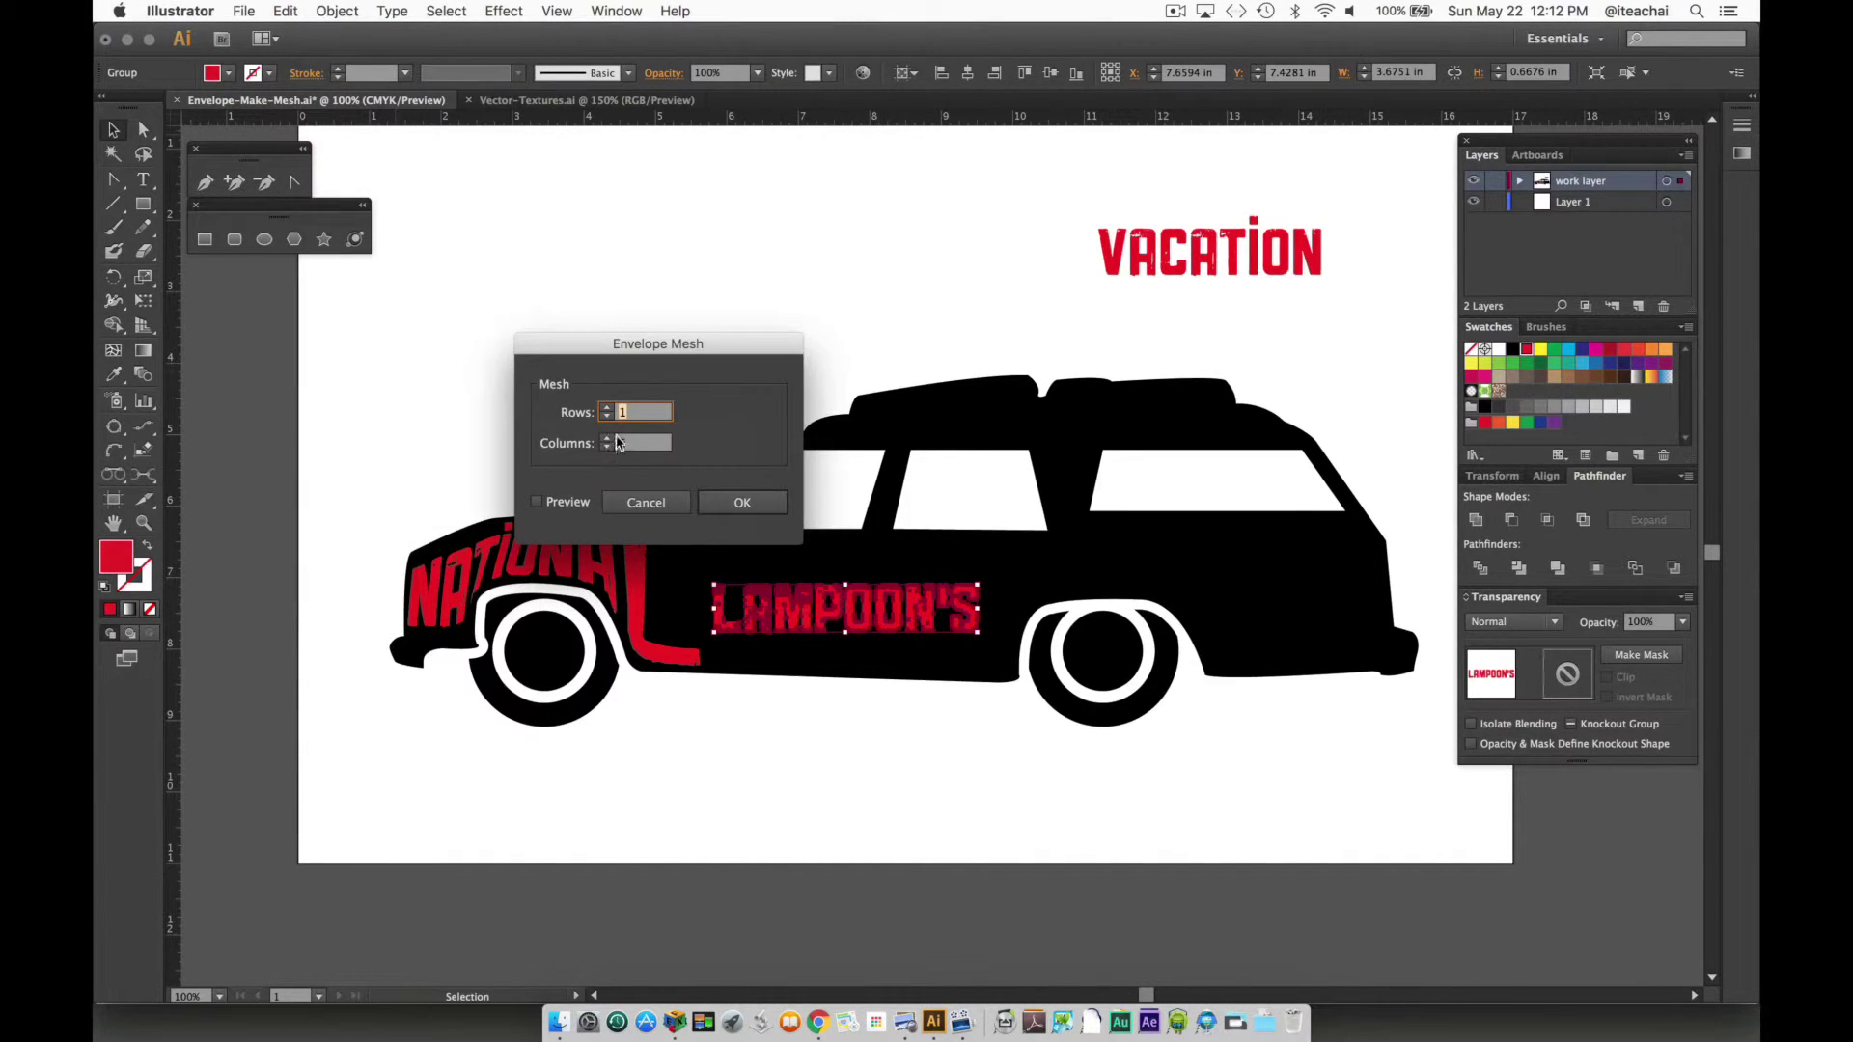
click(561, 505)
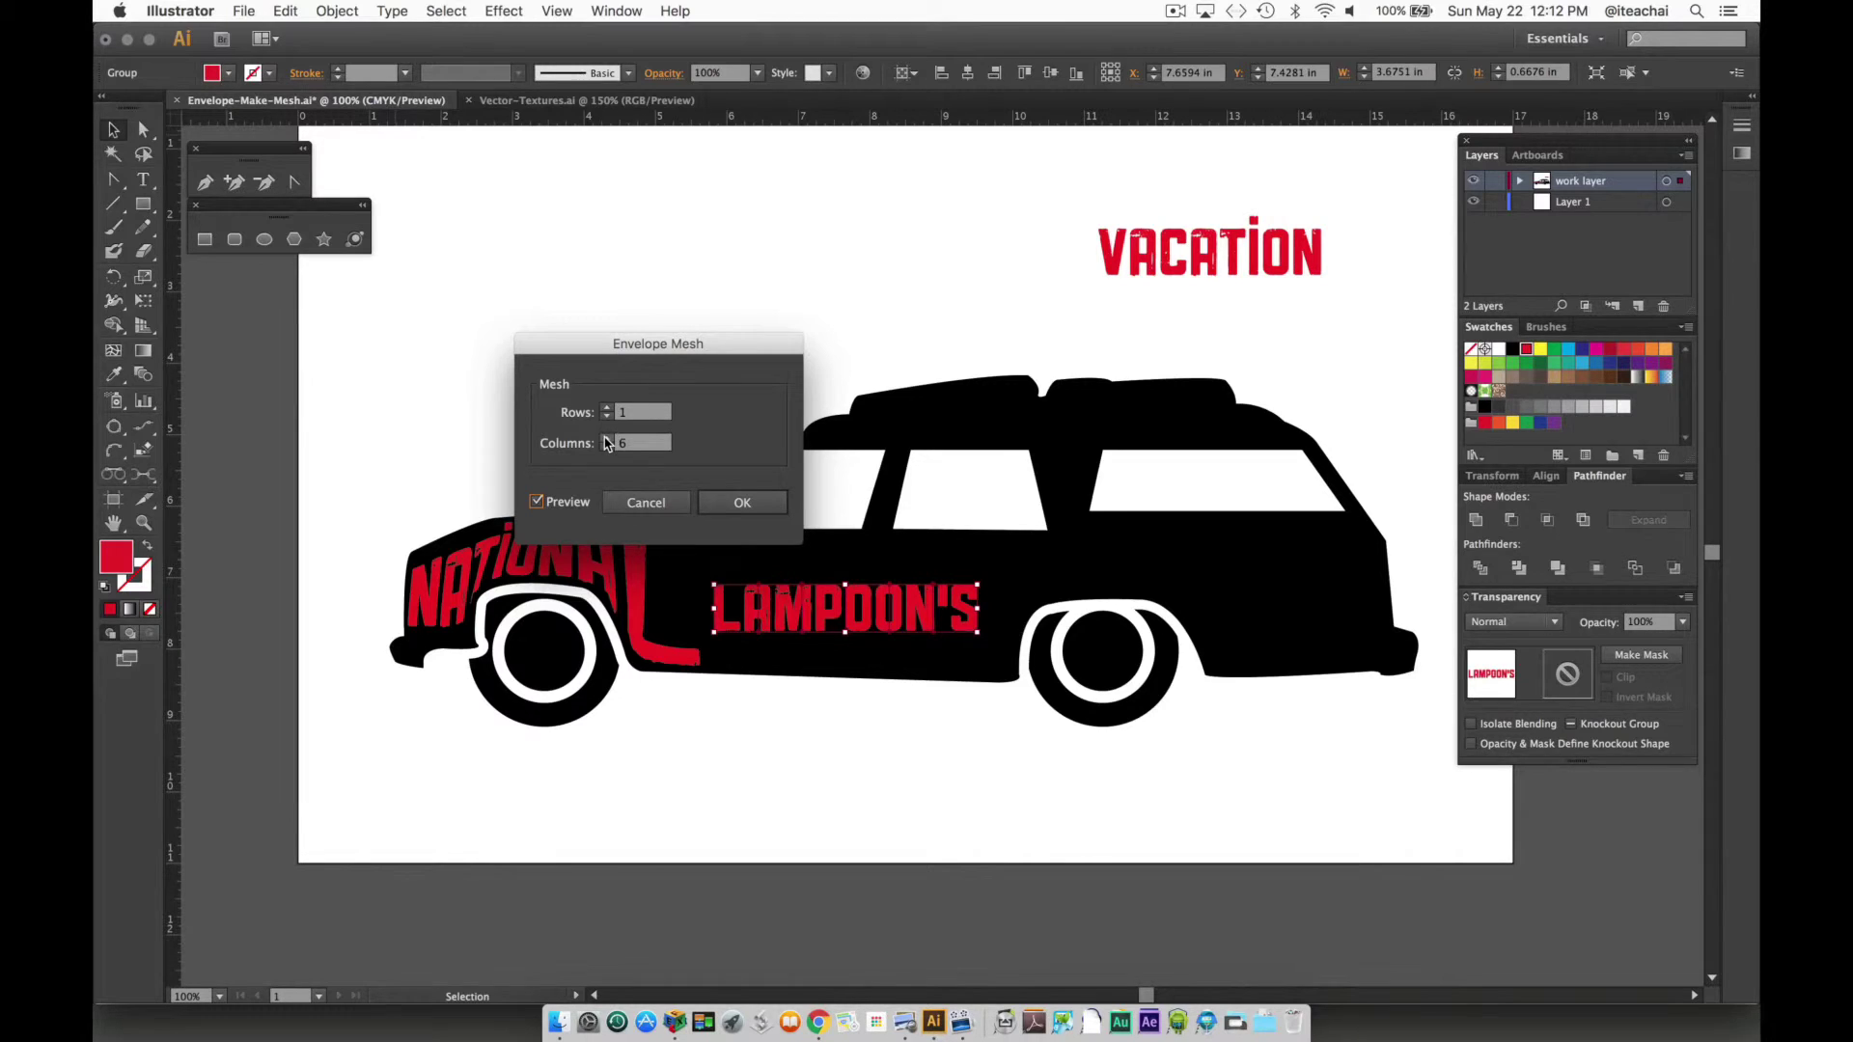
click(606, 443)
click(750, 508)
text(8)
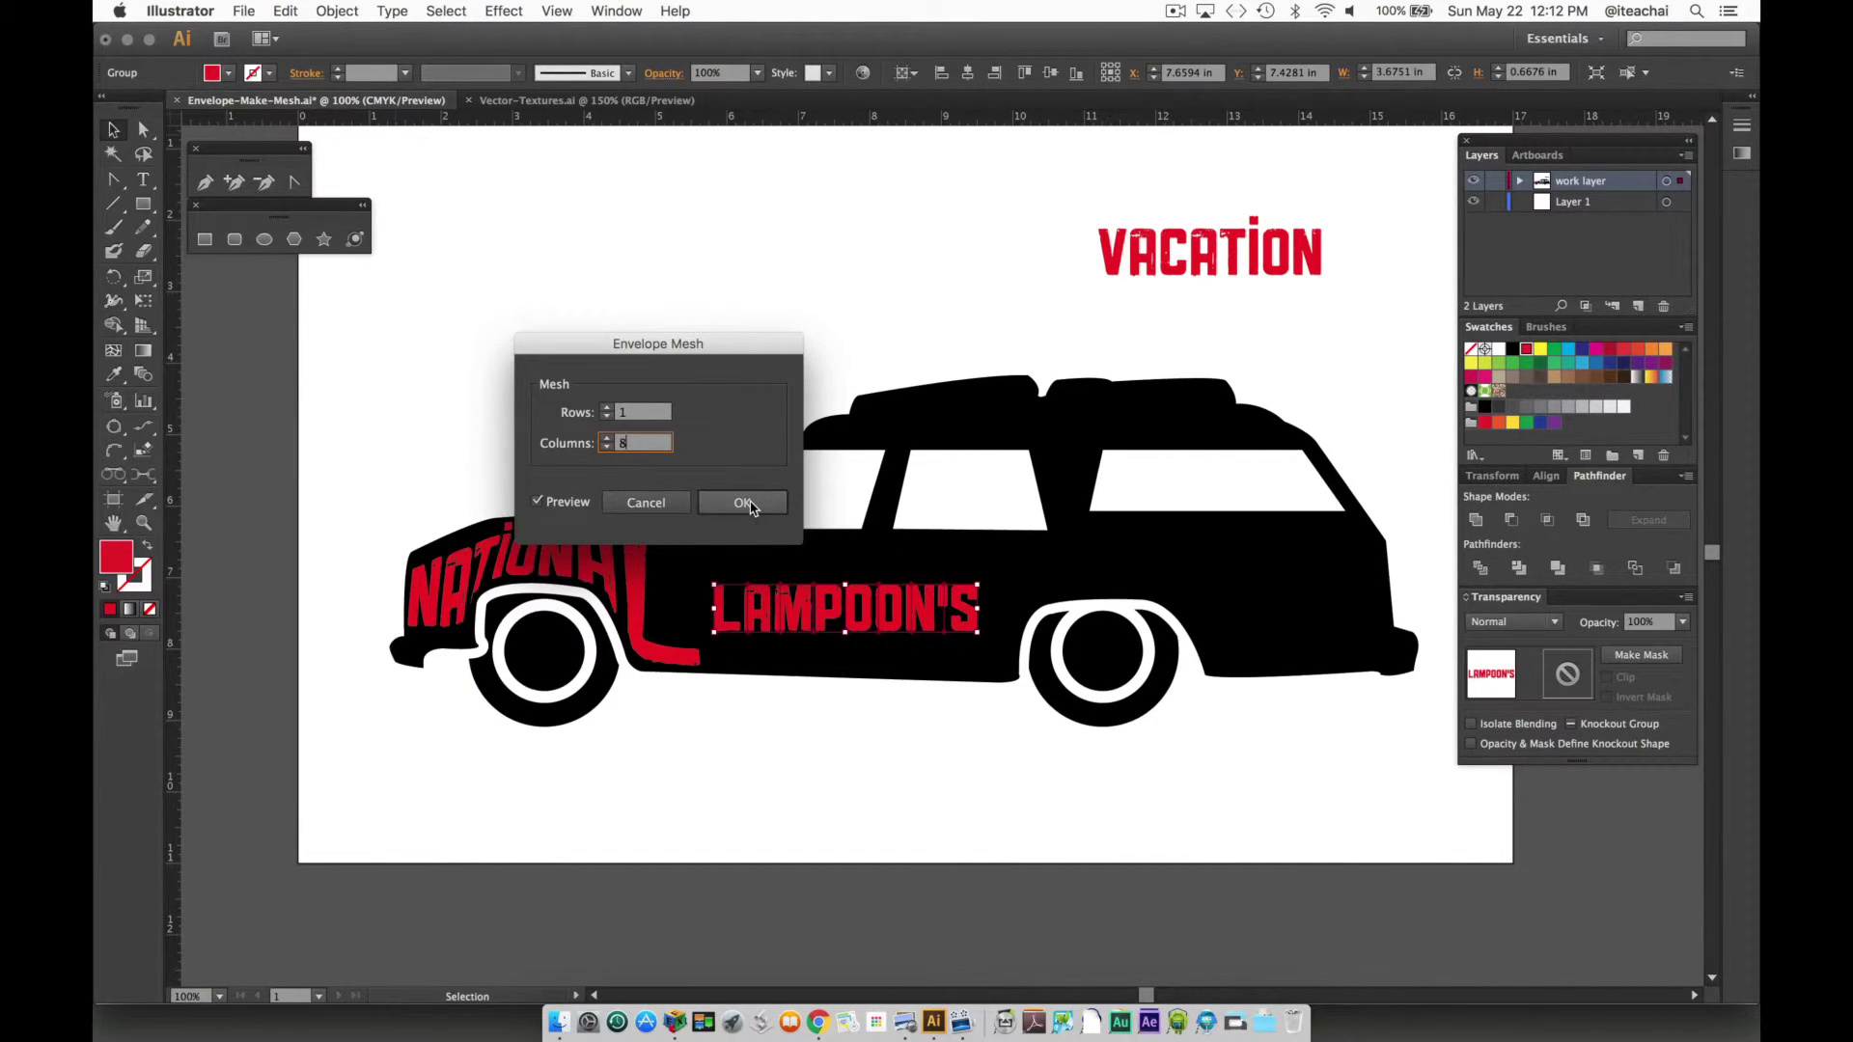
click(743, 502)
key(a)
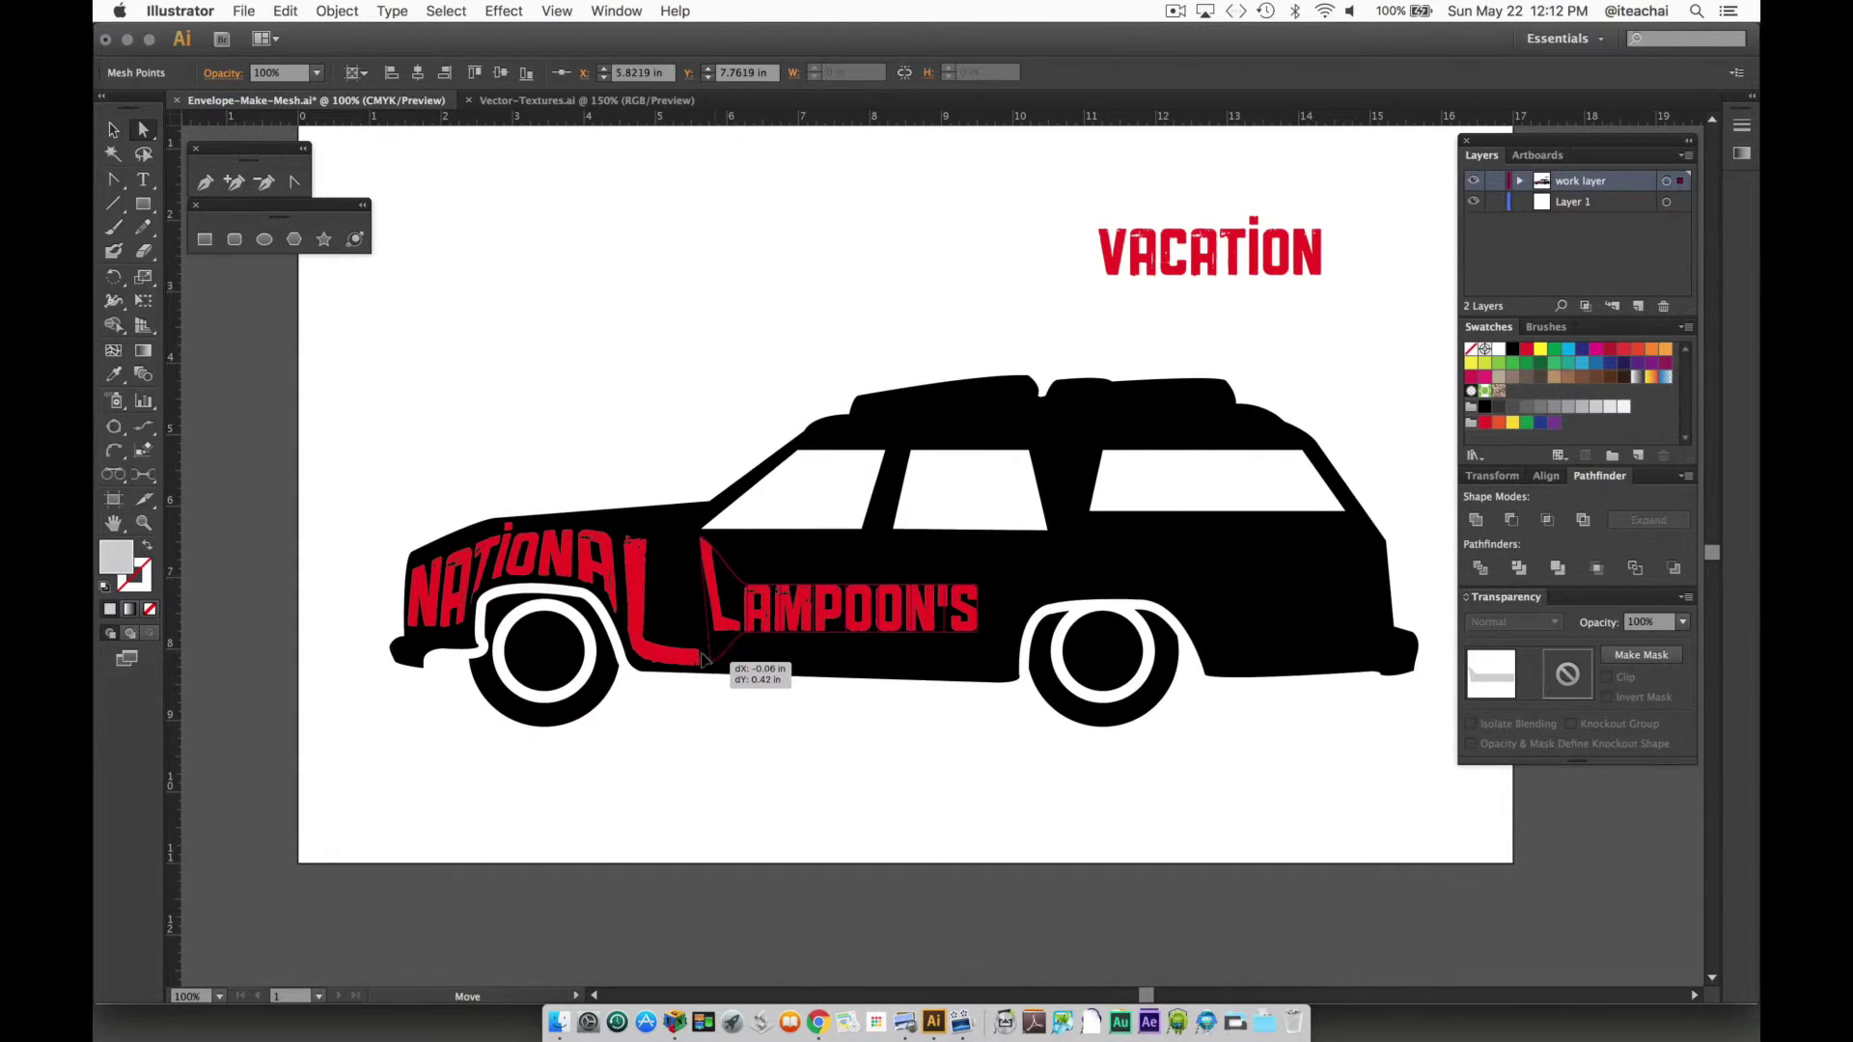
Stretch the L, A and M of LAMPOON'S lower and wider
drag(710, 631, 712, 667)
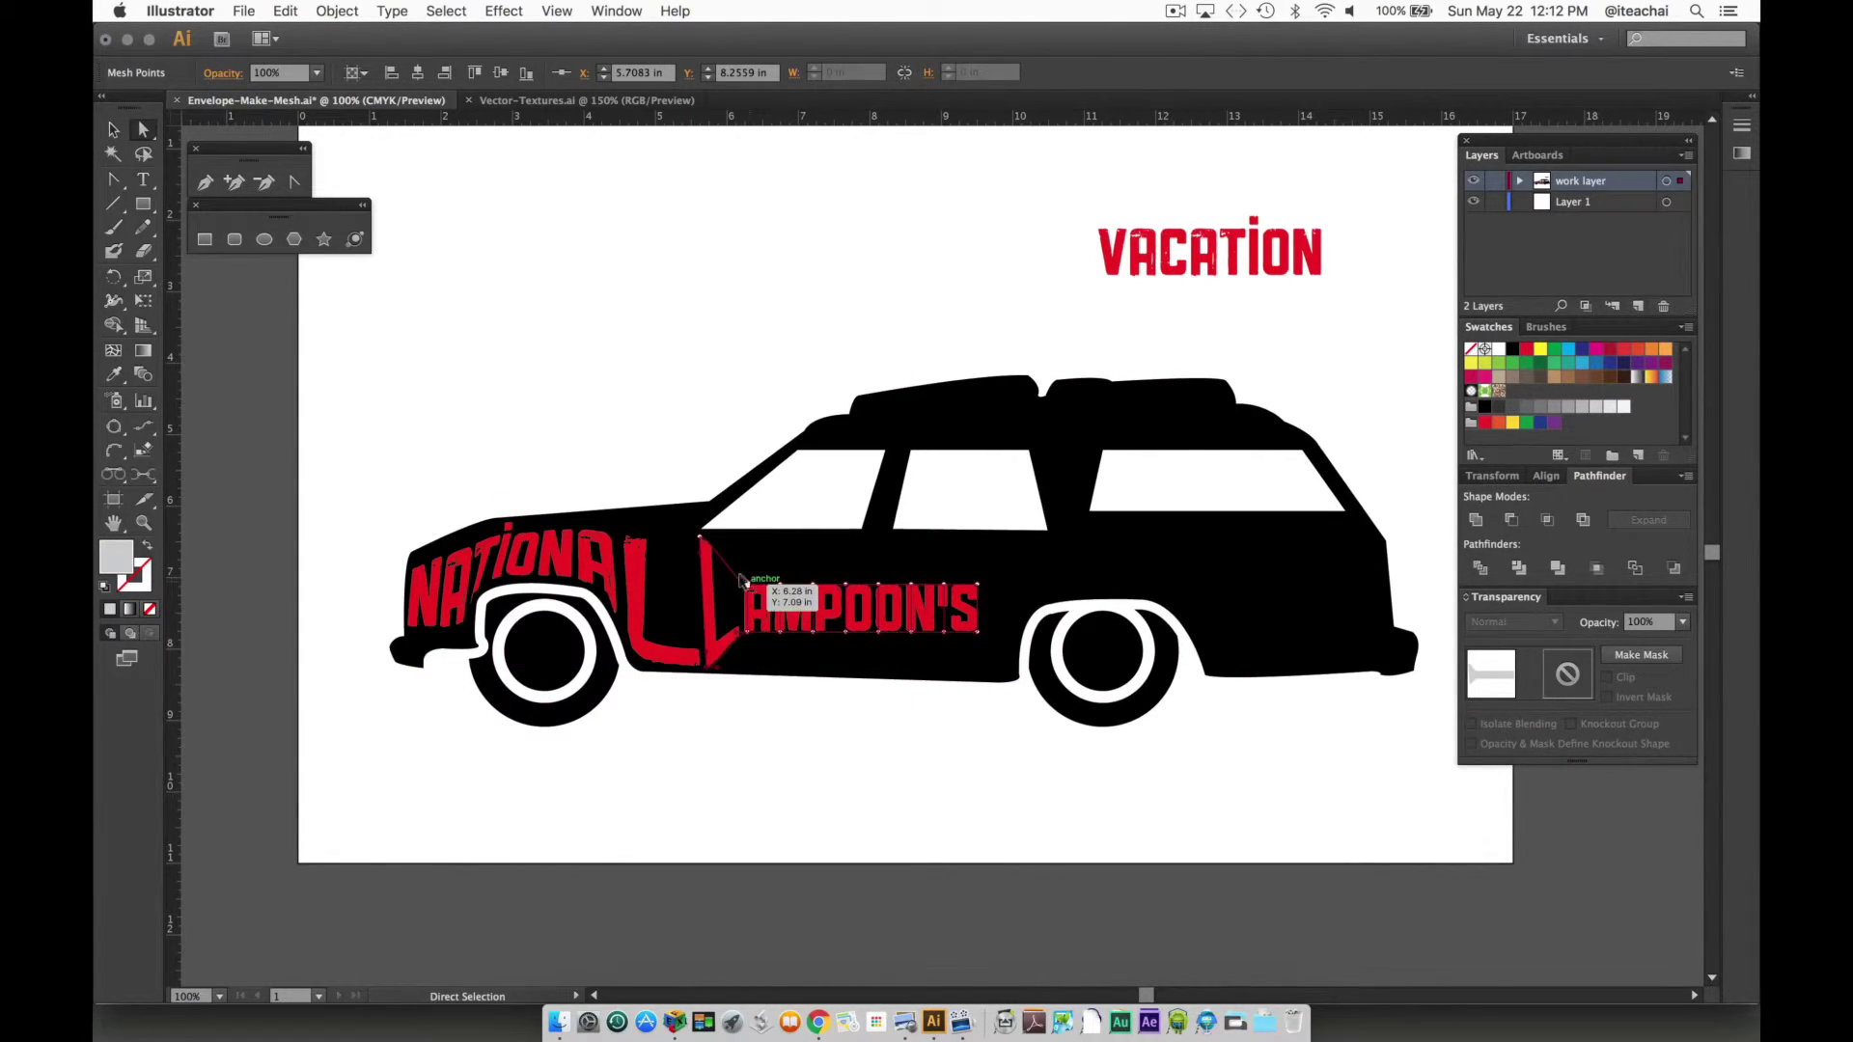
drag(740, 576, 760, 535)
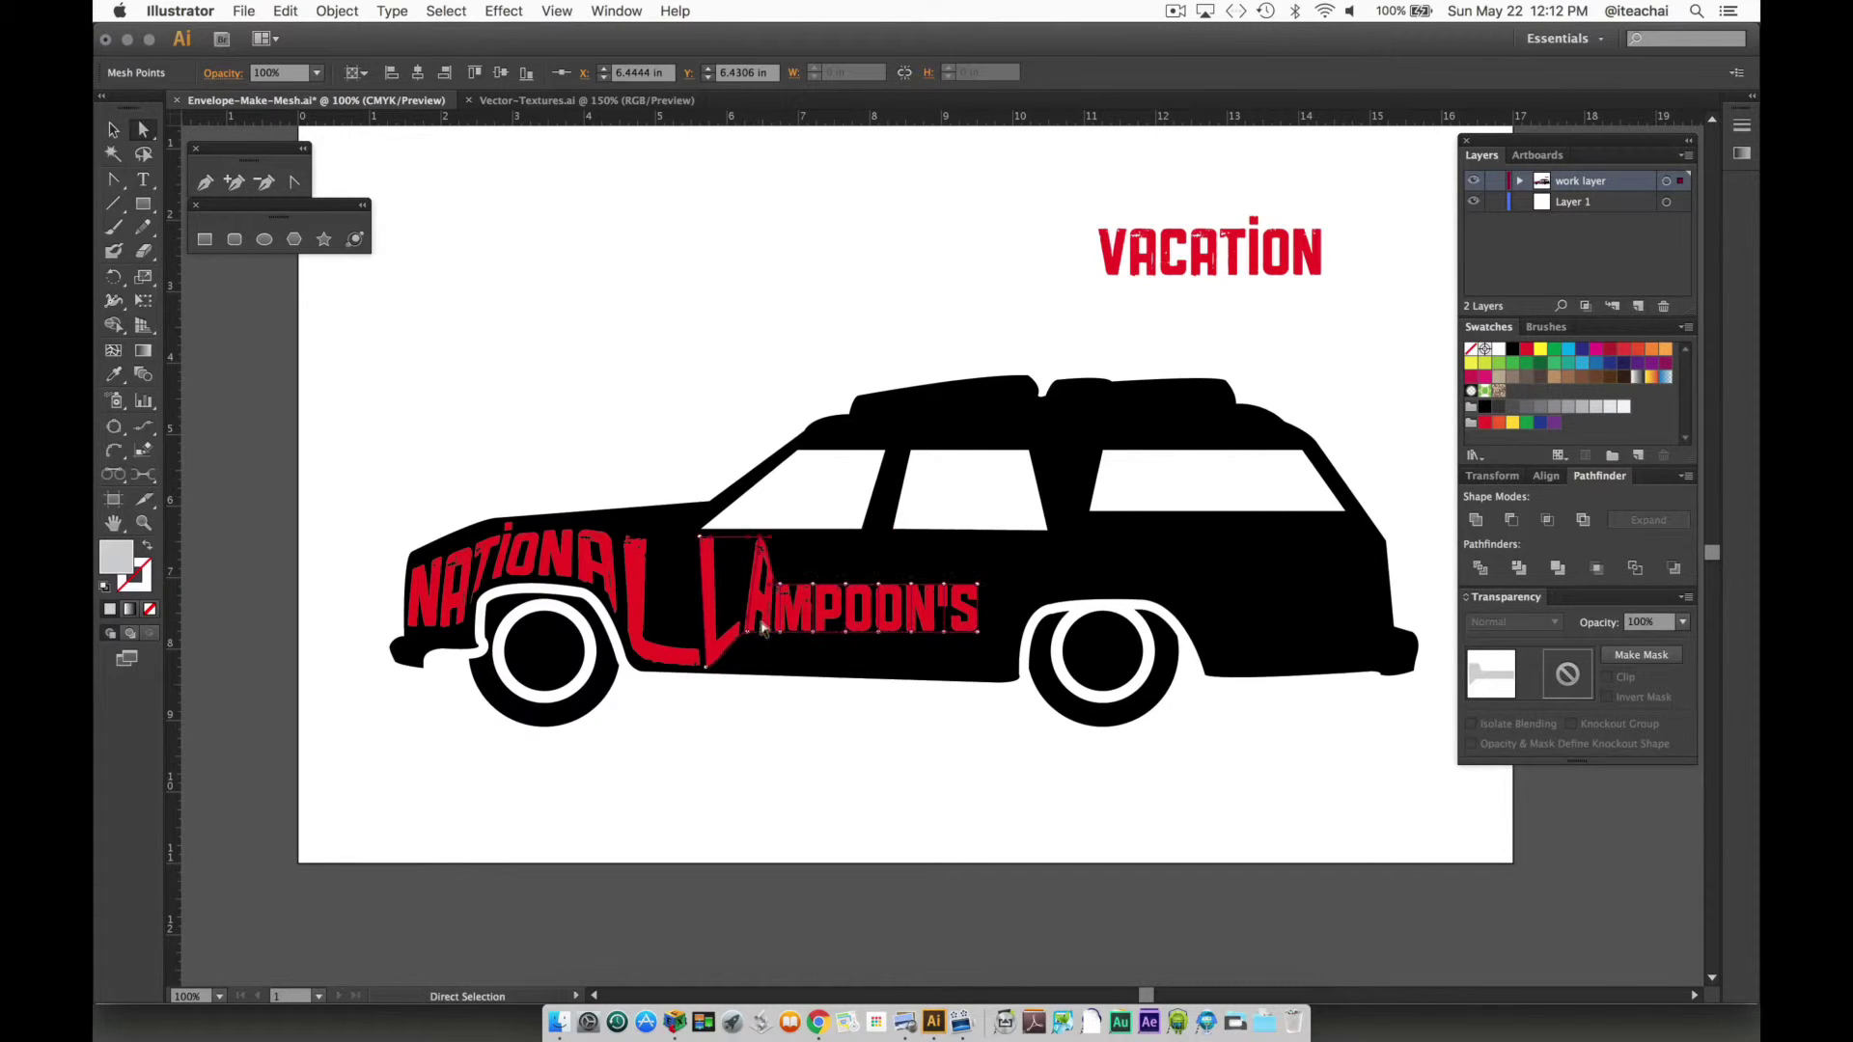
drag(743, 632, 808, 641)
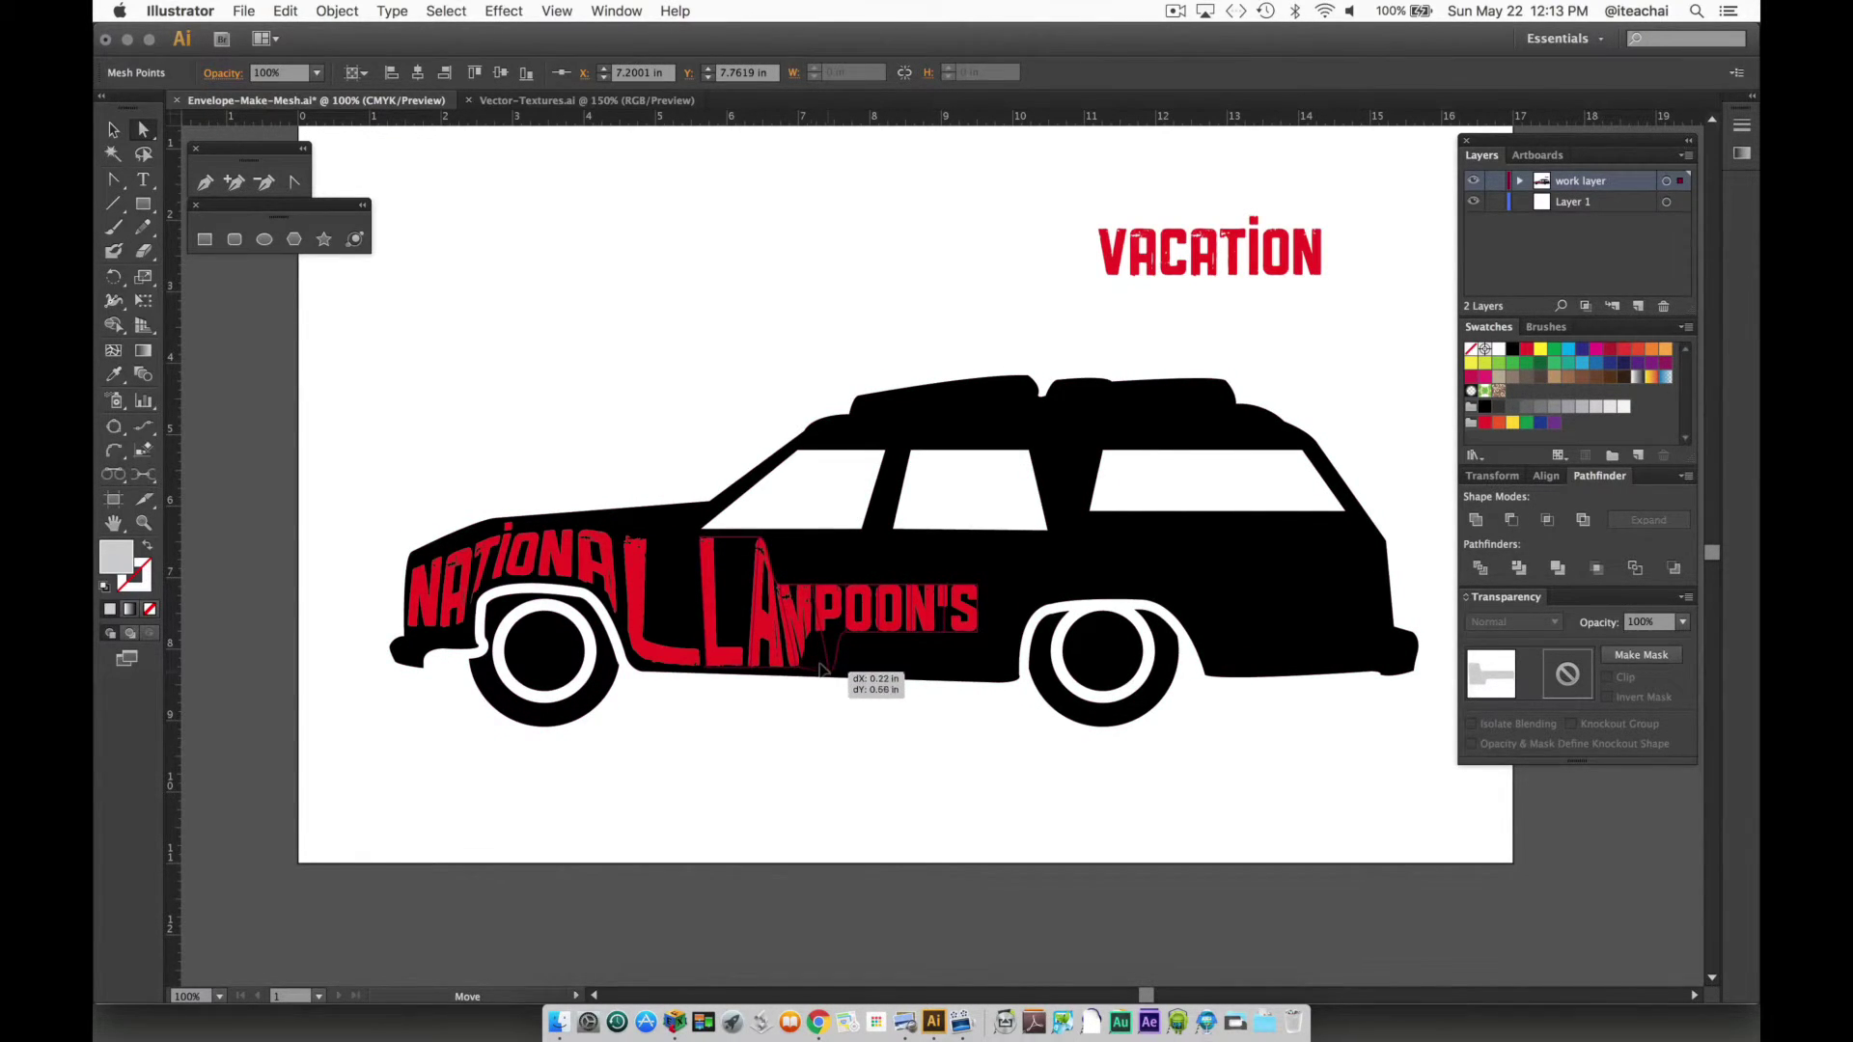
mouse_move(804, 631)
mouse_down()
mouse_move(845, 648)
mouse_move(841, 630)
mouse_up()
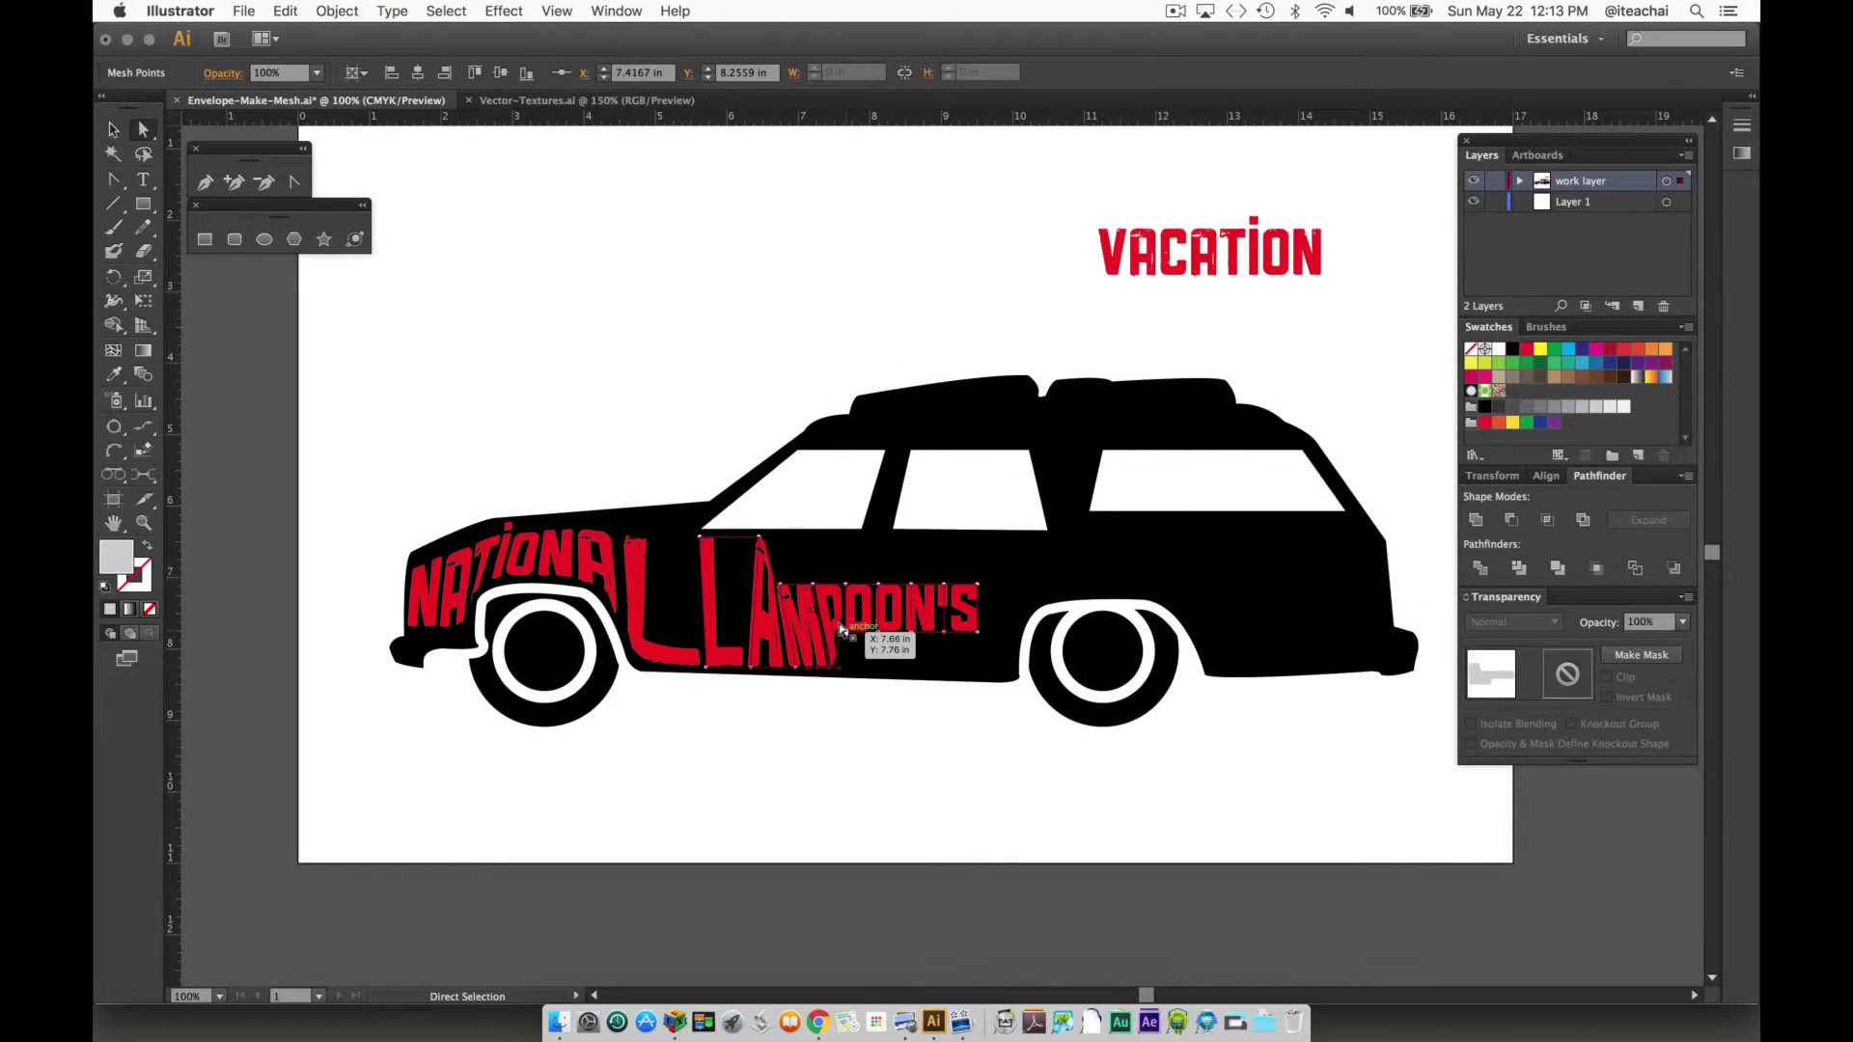
drag(841, 630, 875, 631)
Stretch LAMPOON'S taller toward the roofline and wider, then start dragging VACATION down
drag(809, 583, 850, 541)
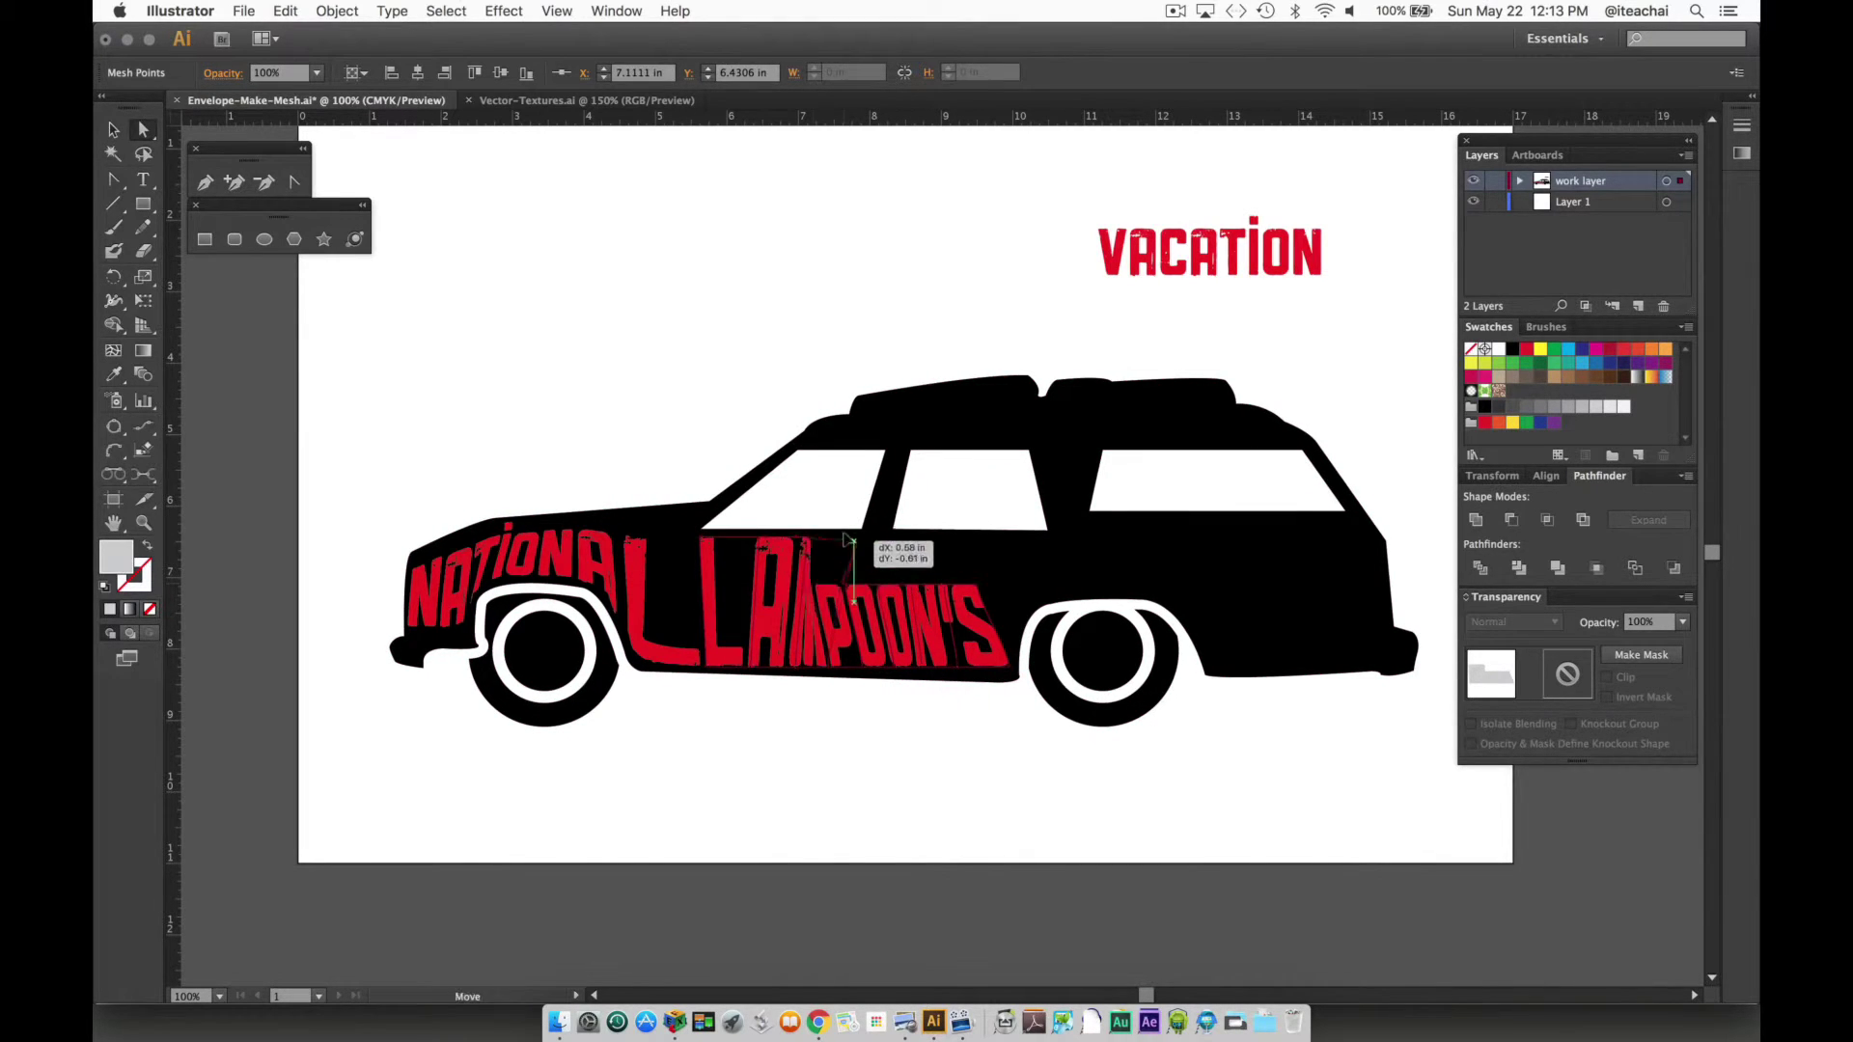
drag(850, 541, 992, 579)
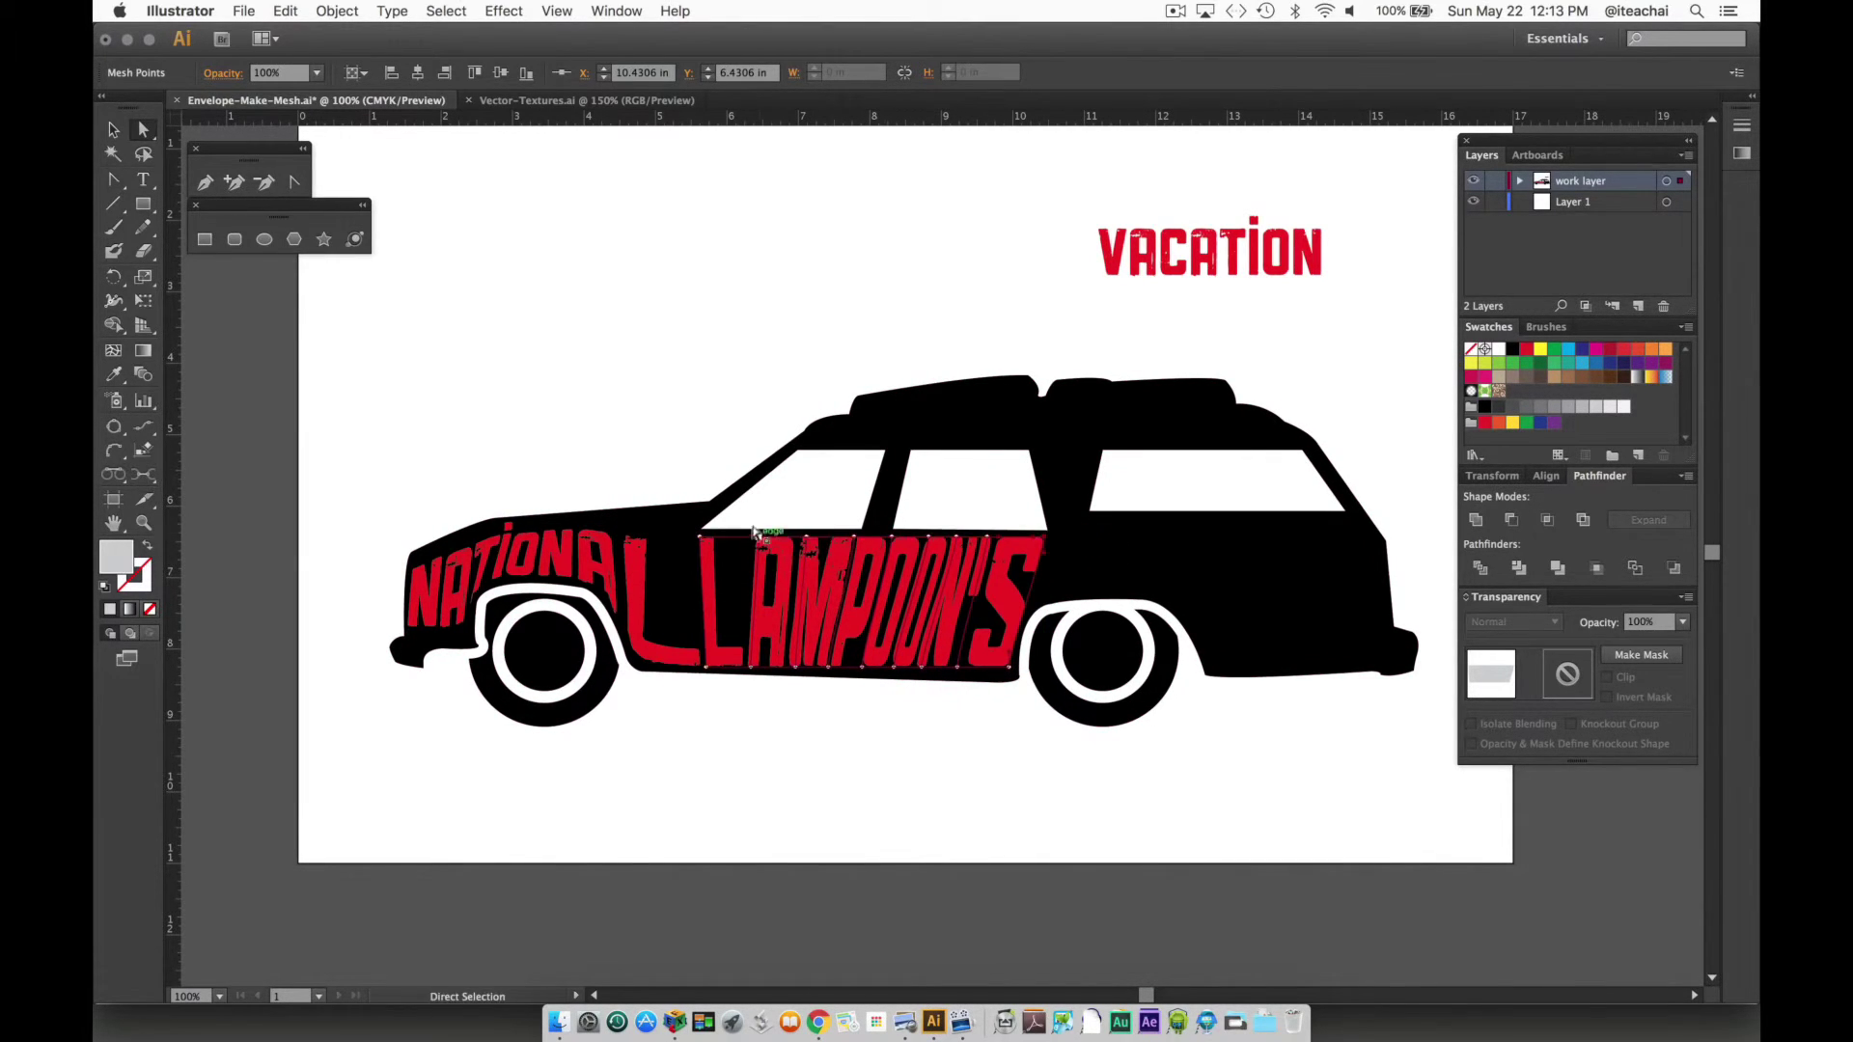
drag(695, 518, 1025, 553)
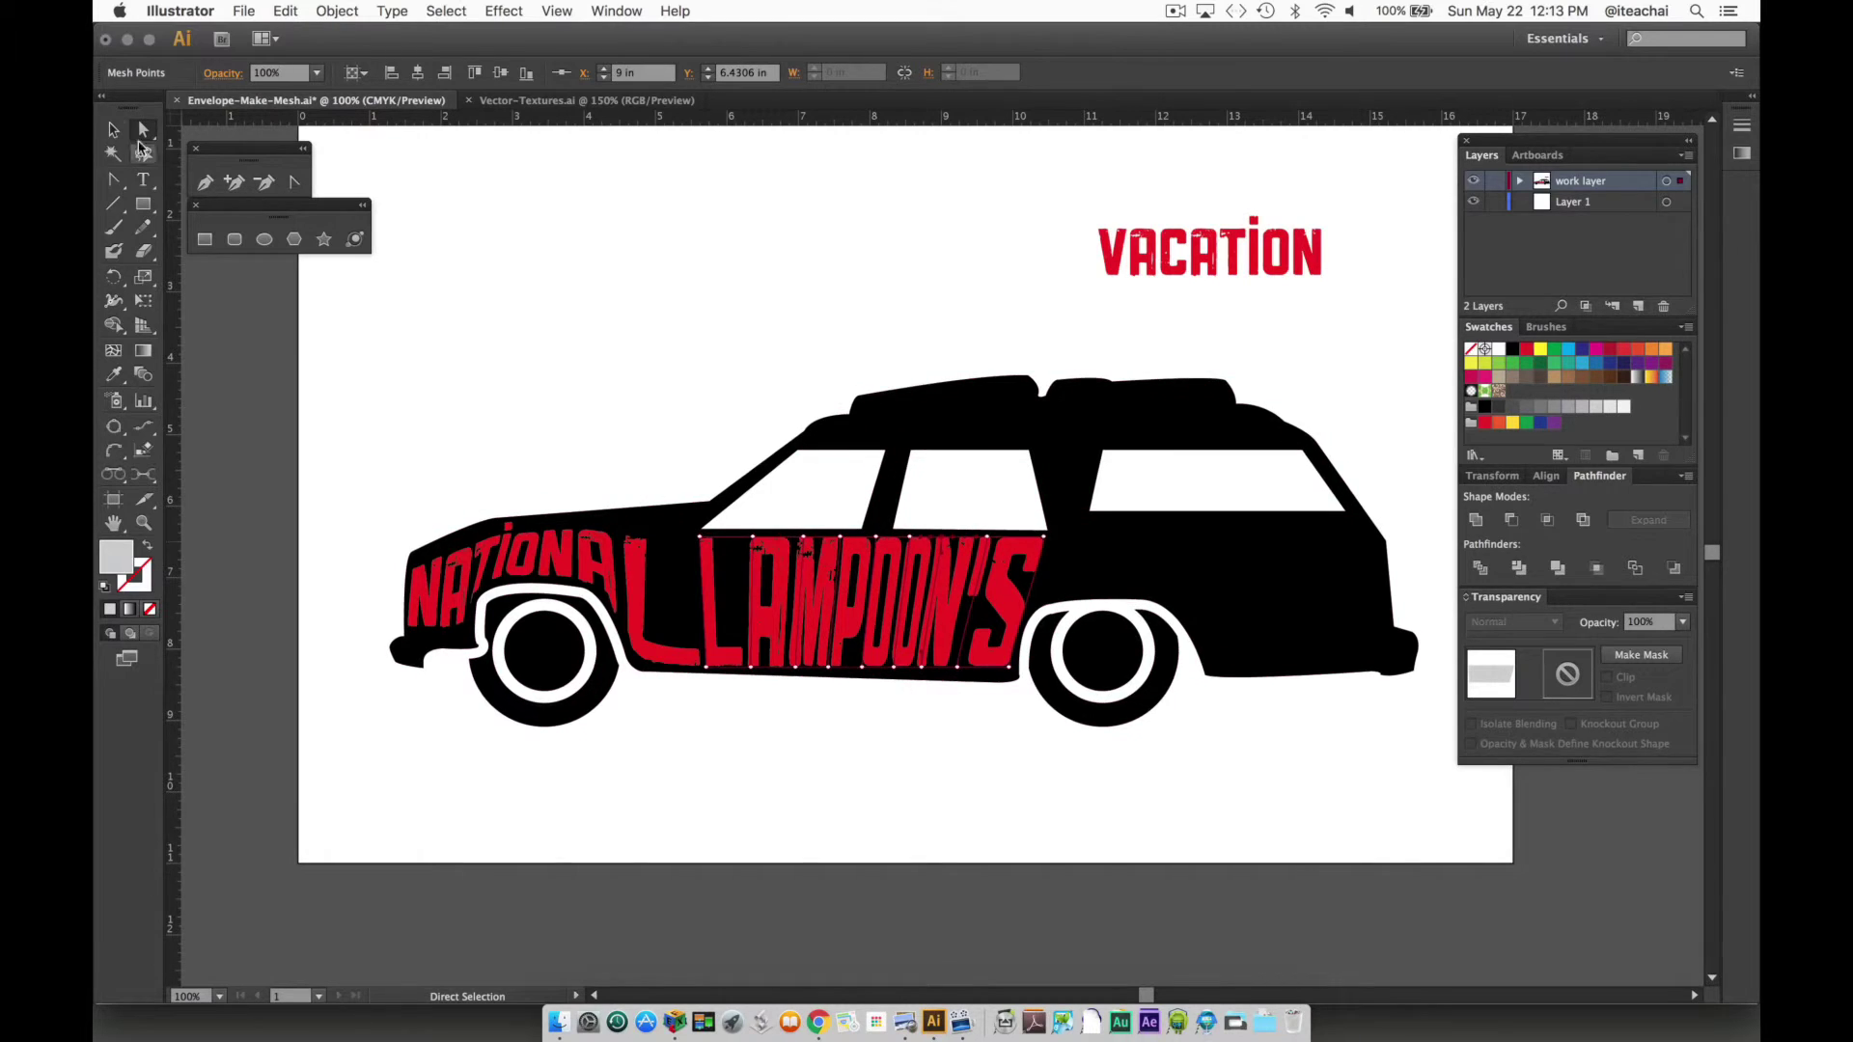
click(113, 129)
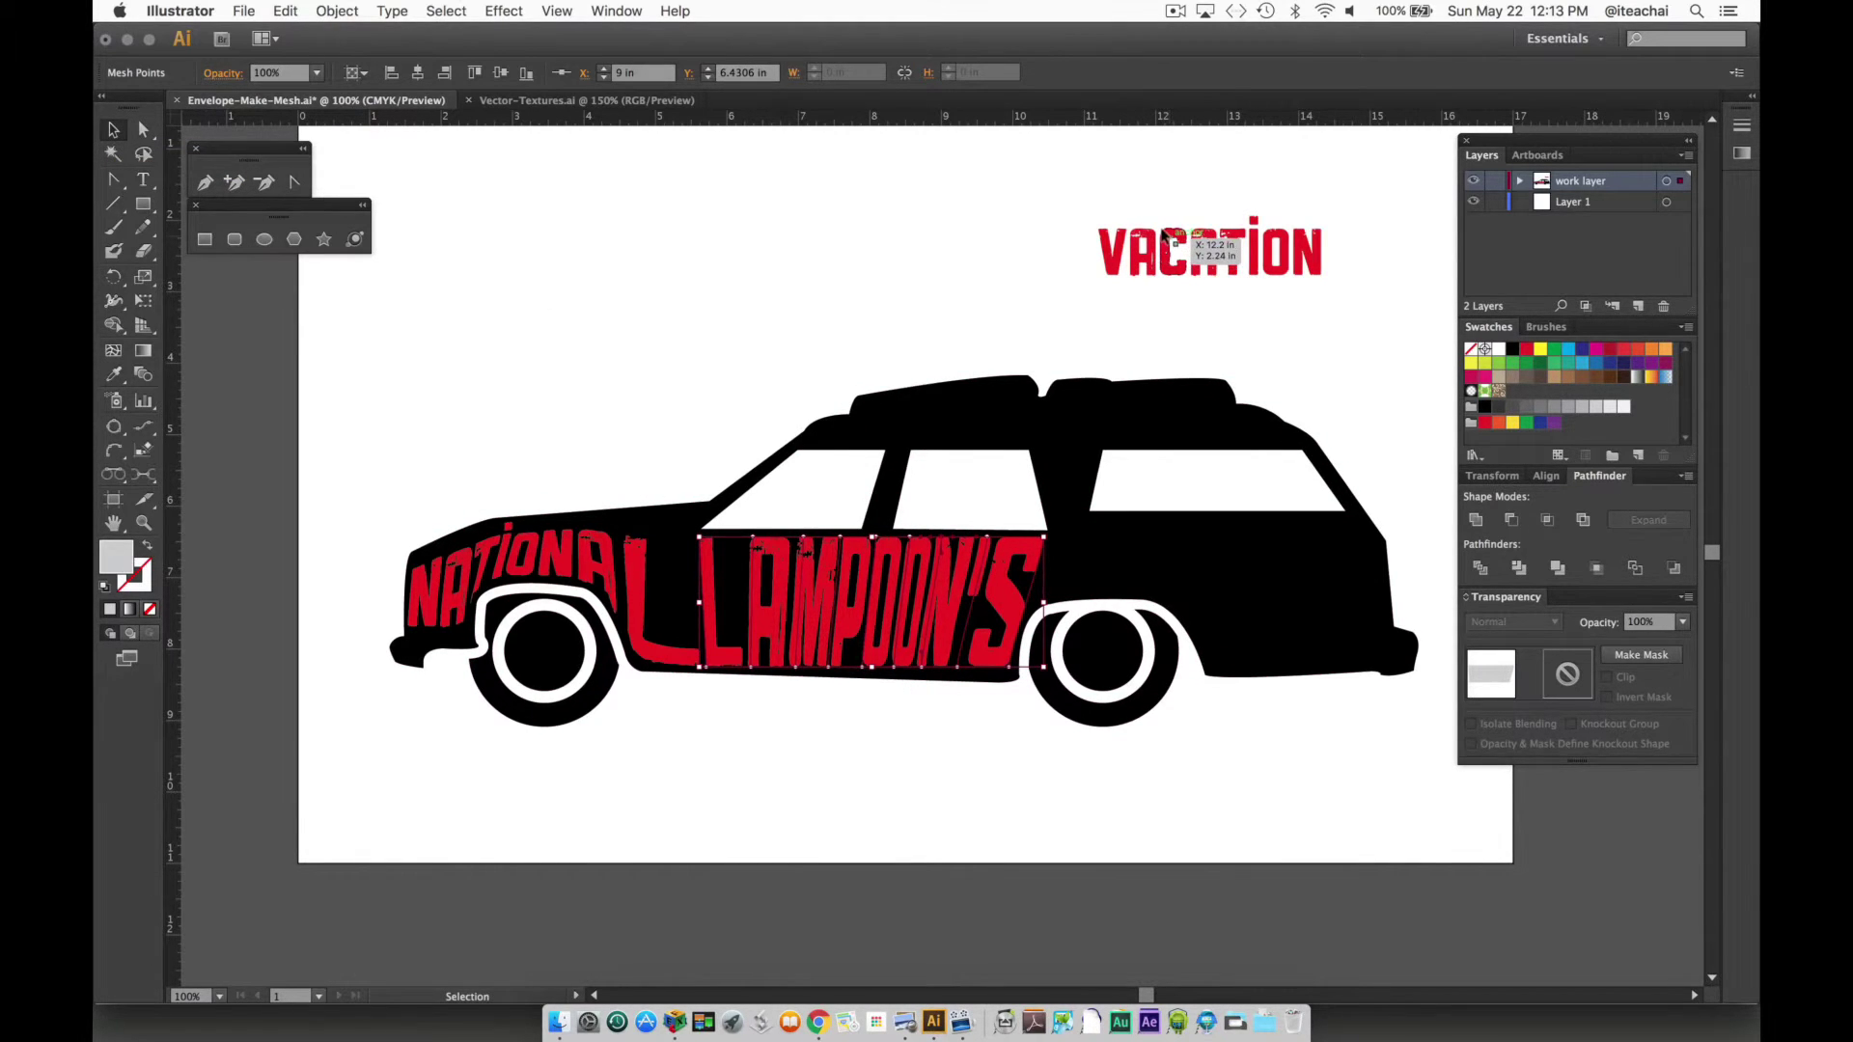
drag(1166, 241, 1126, 552)
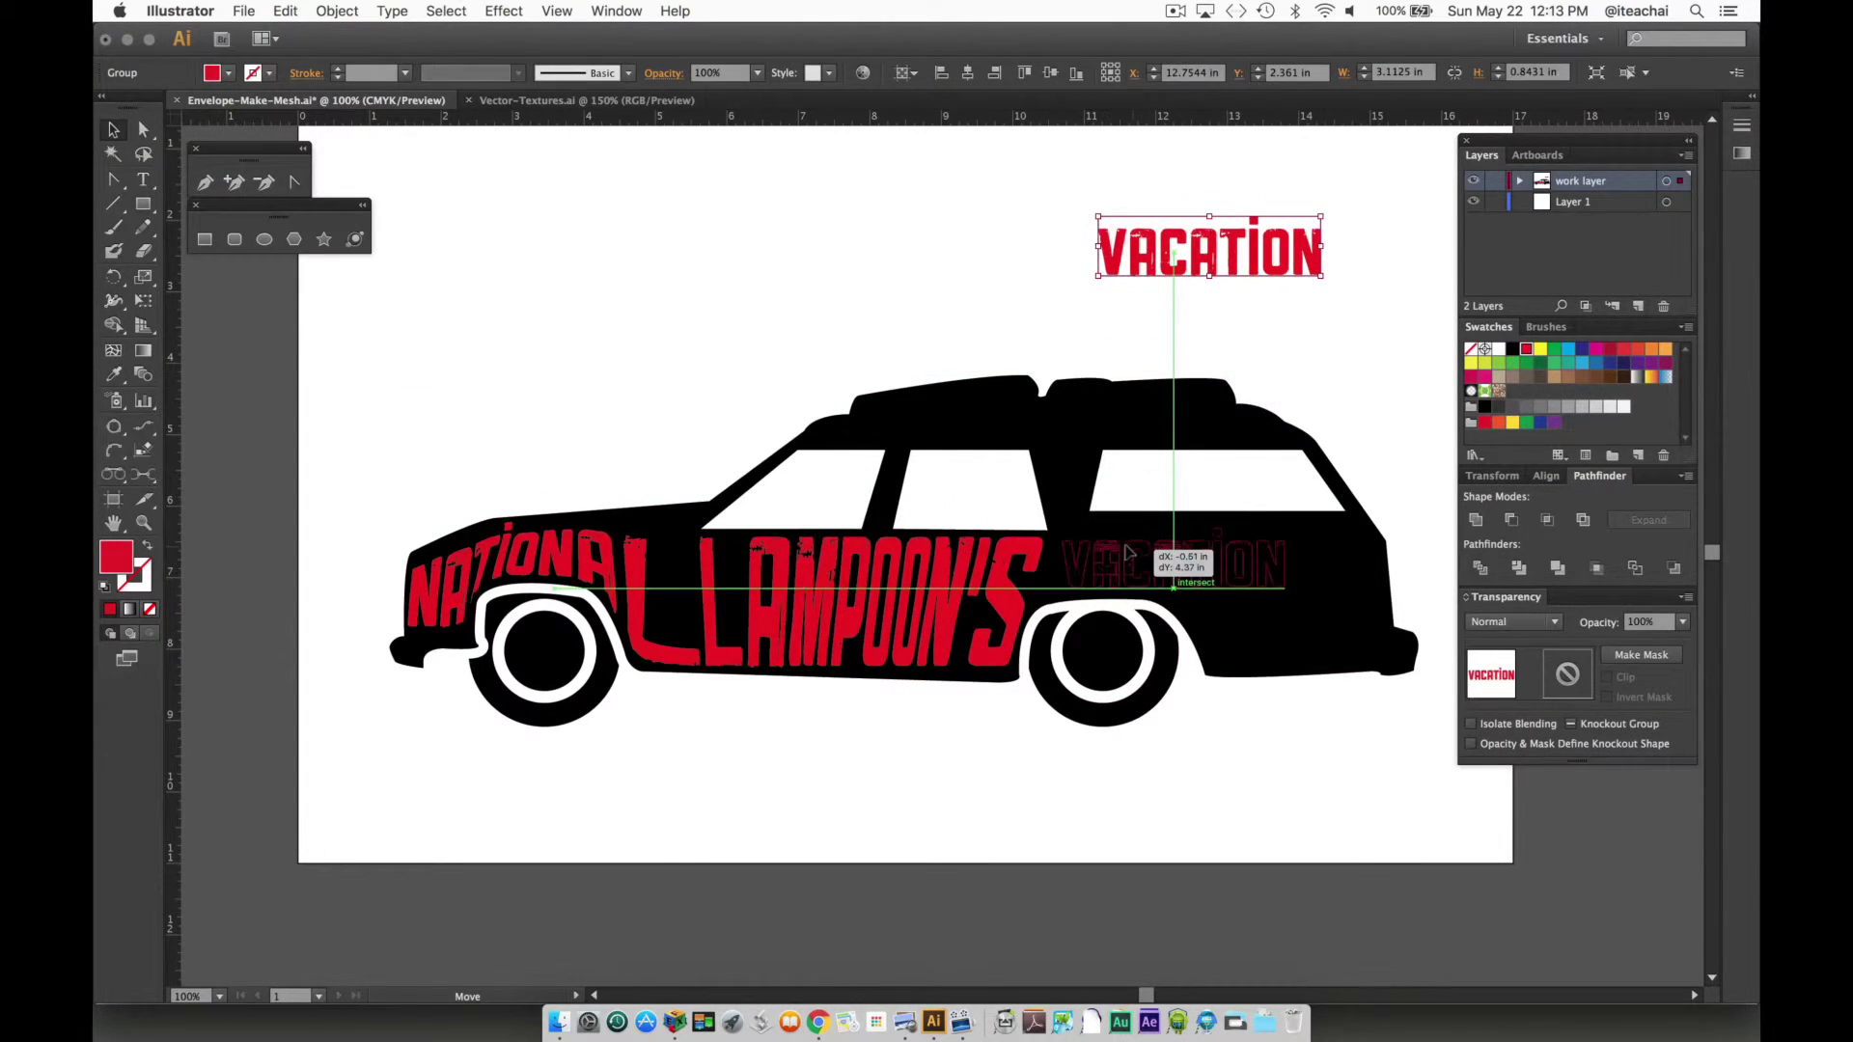
Drop VACATION below the back window and give it a 1-row, 6-column envelope mesh
drag(1126, 551, 1128, 552)
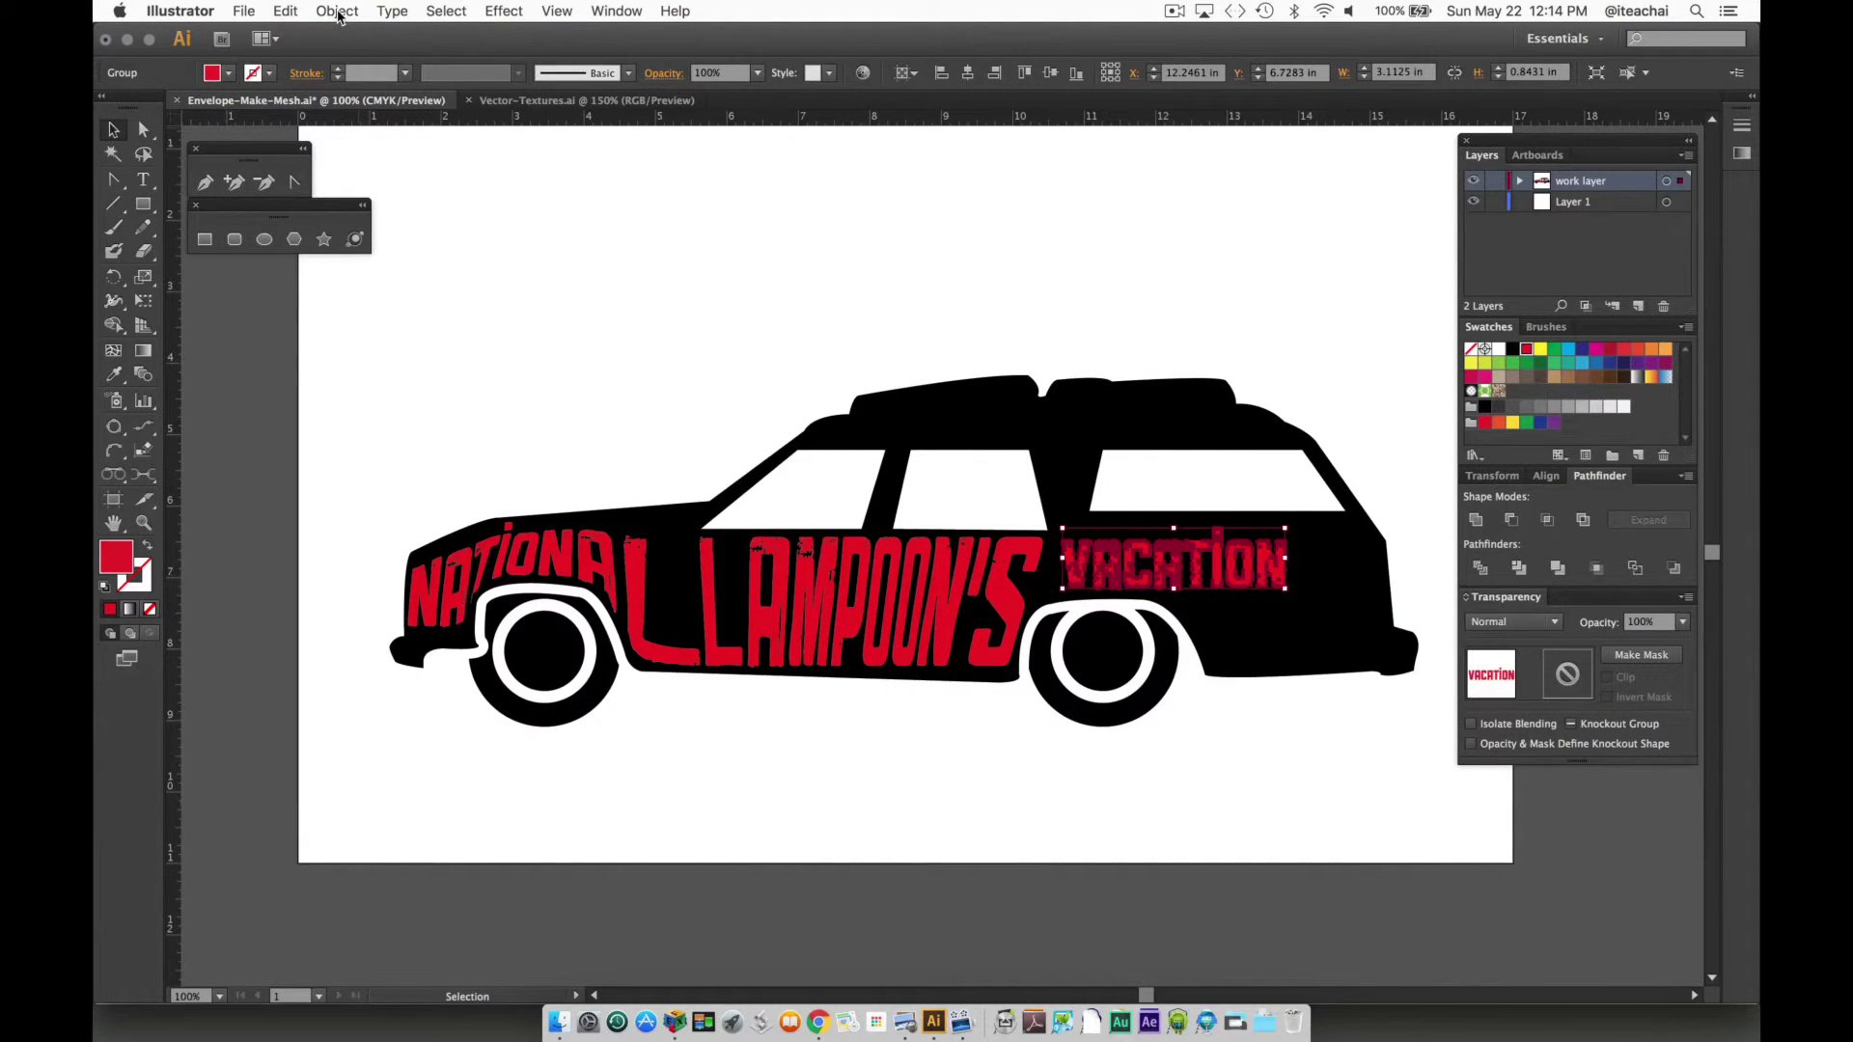
click(337, 12)
mouse_move(381, 441)
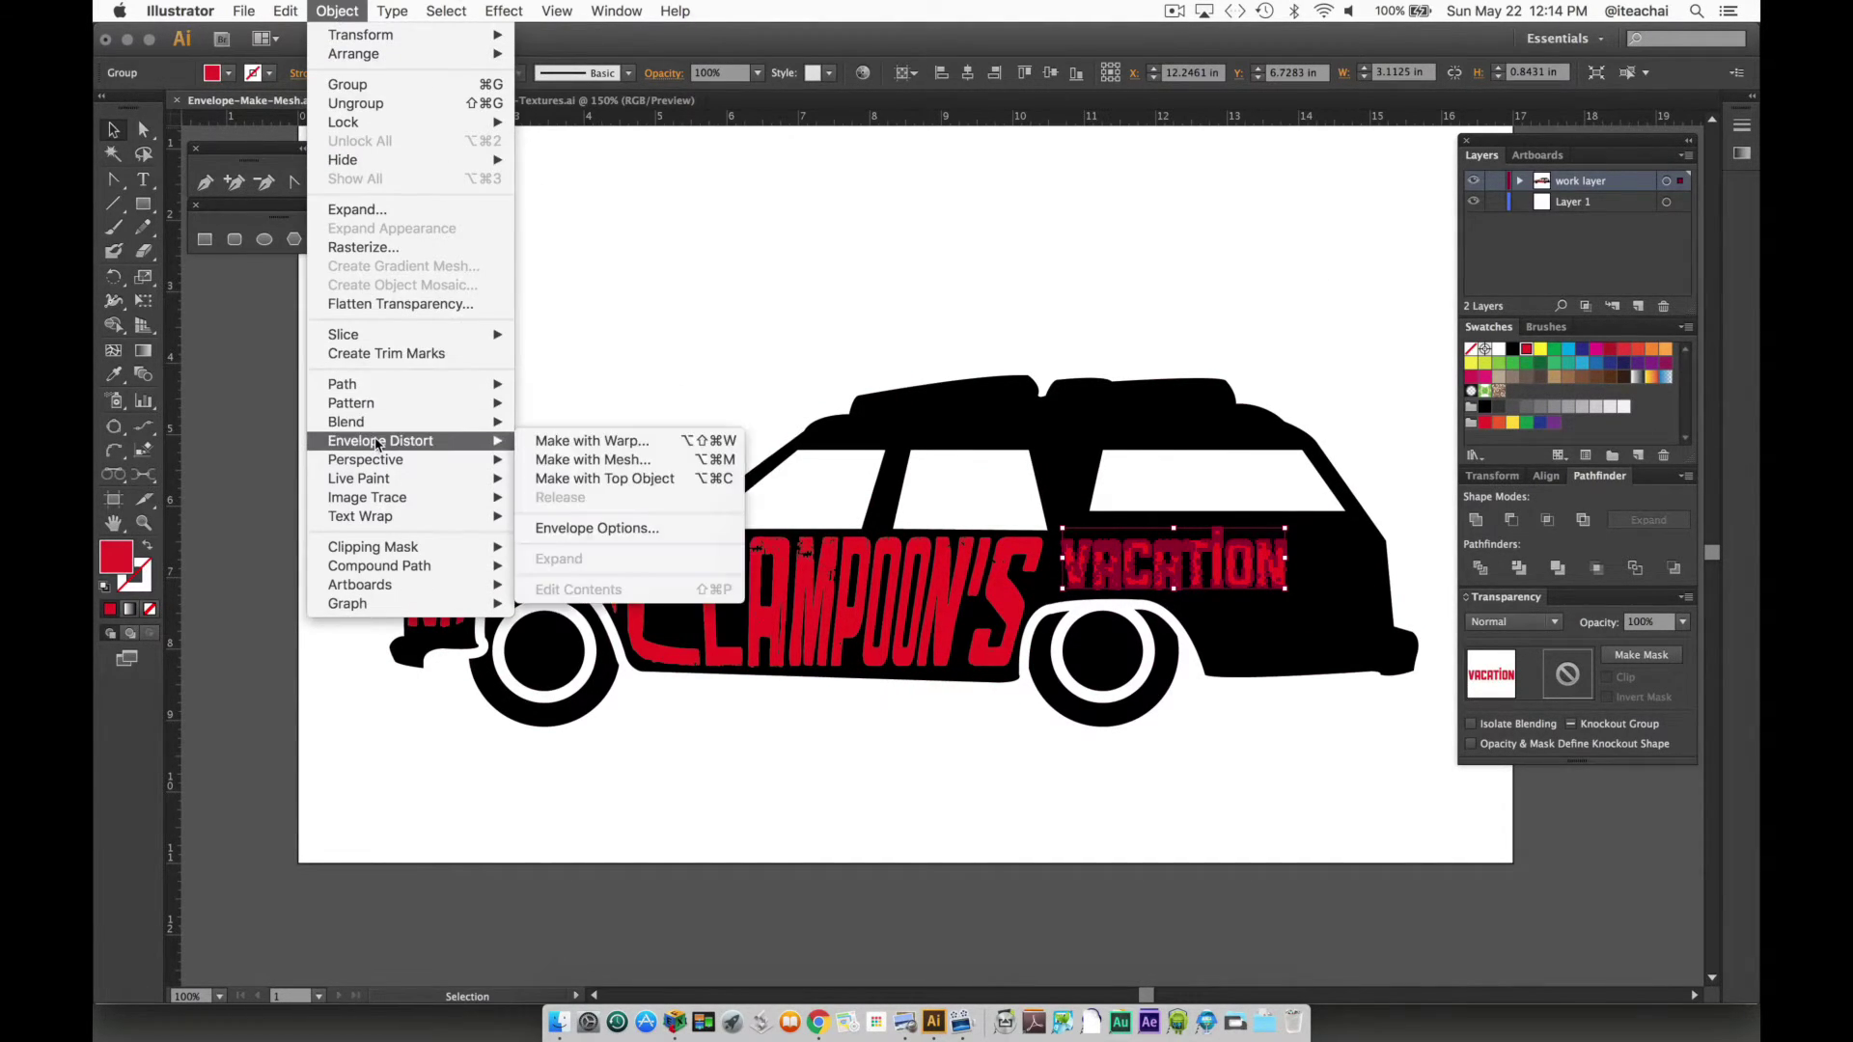
click(641, 461)
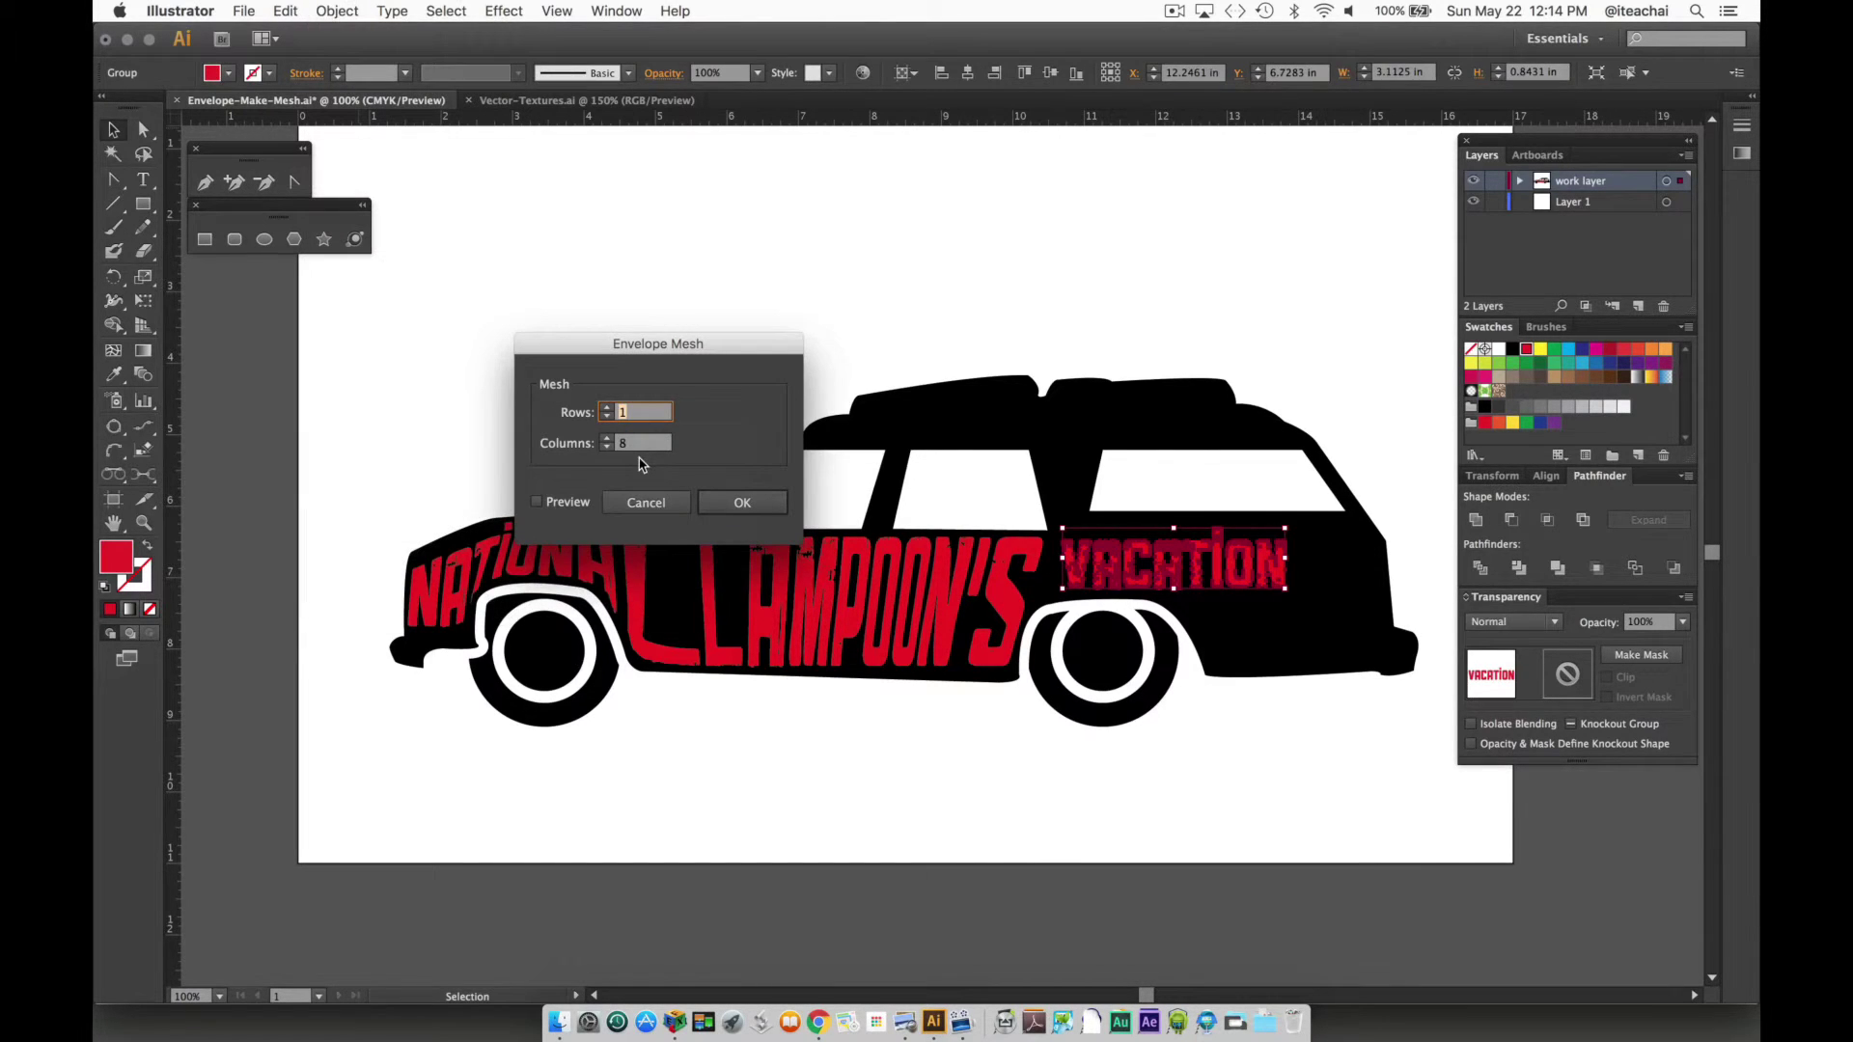
click(557, 503)
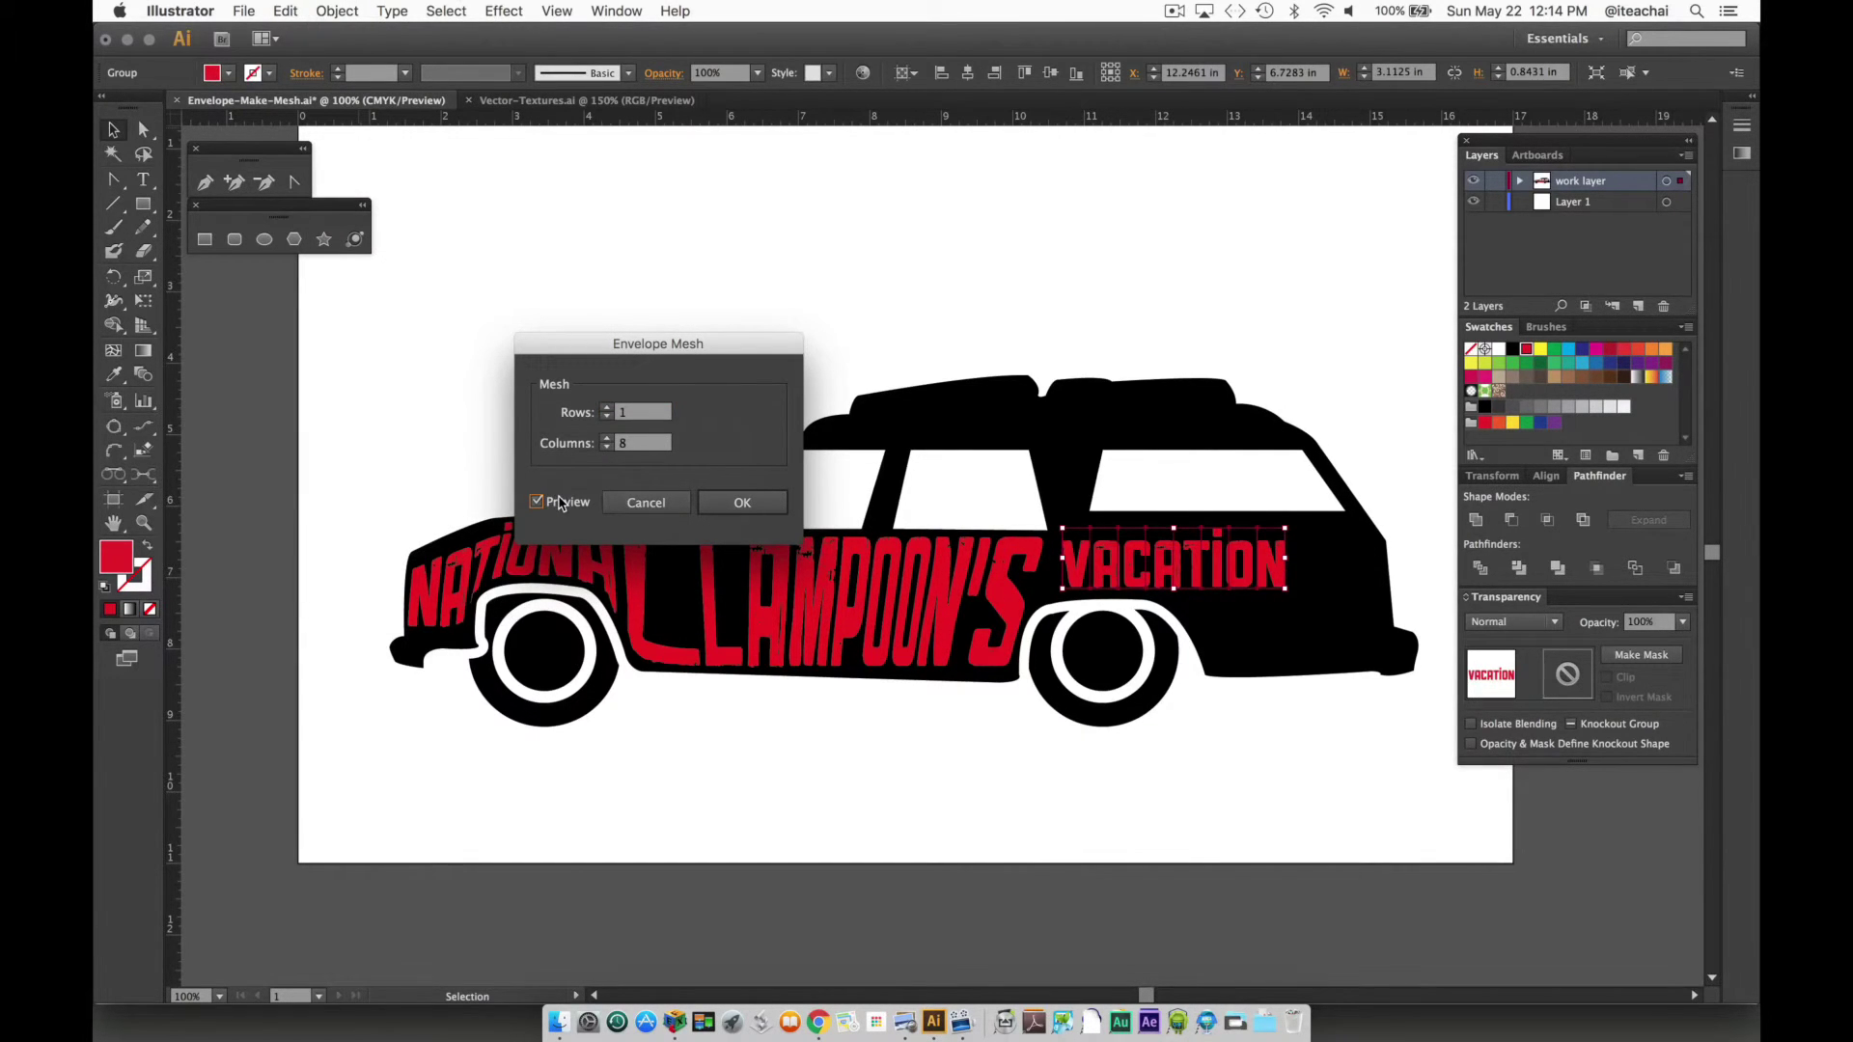
click(608, 449)
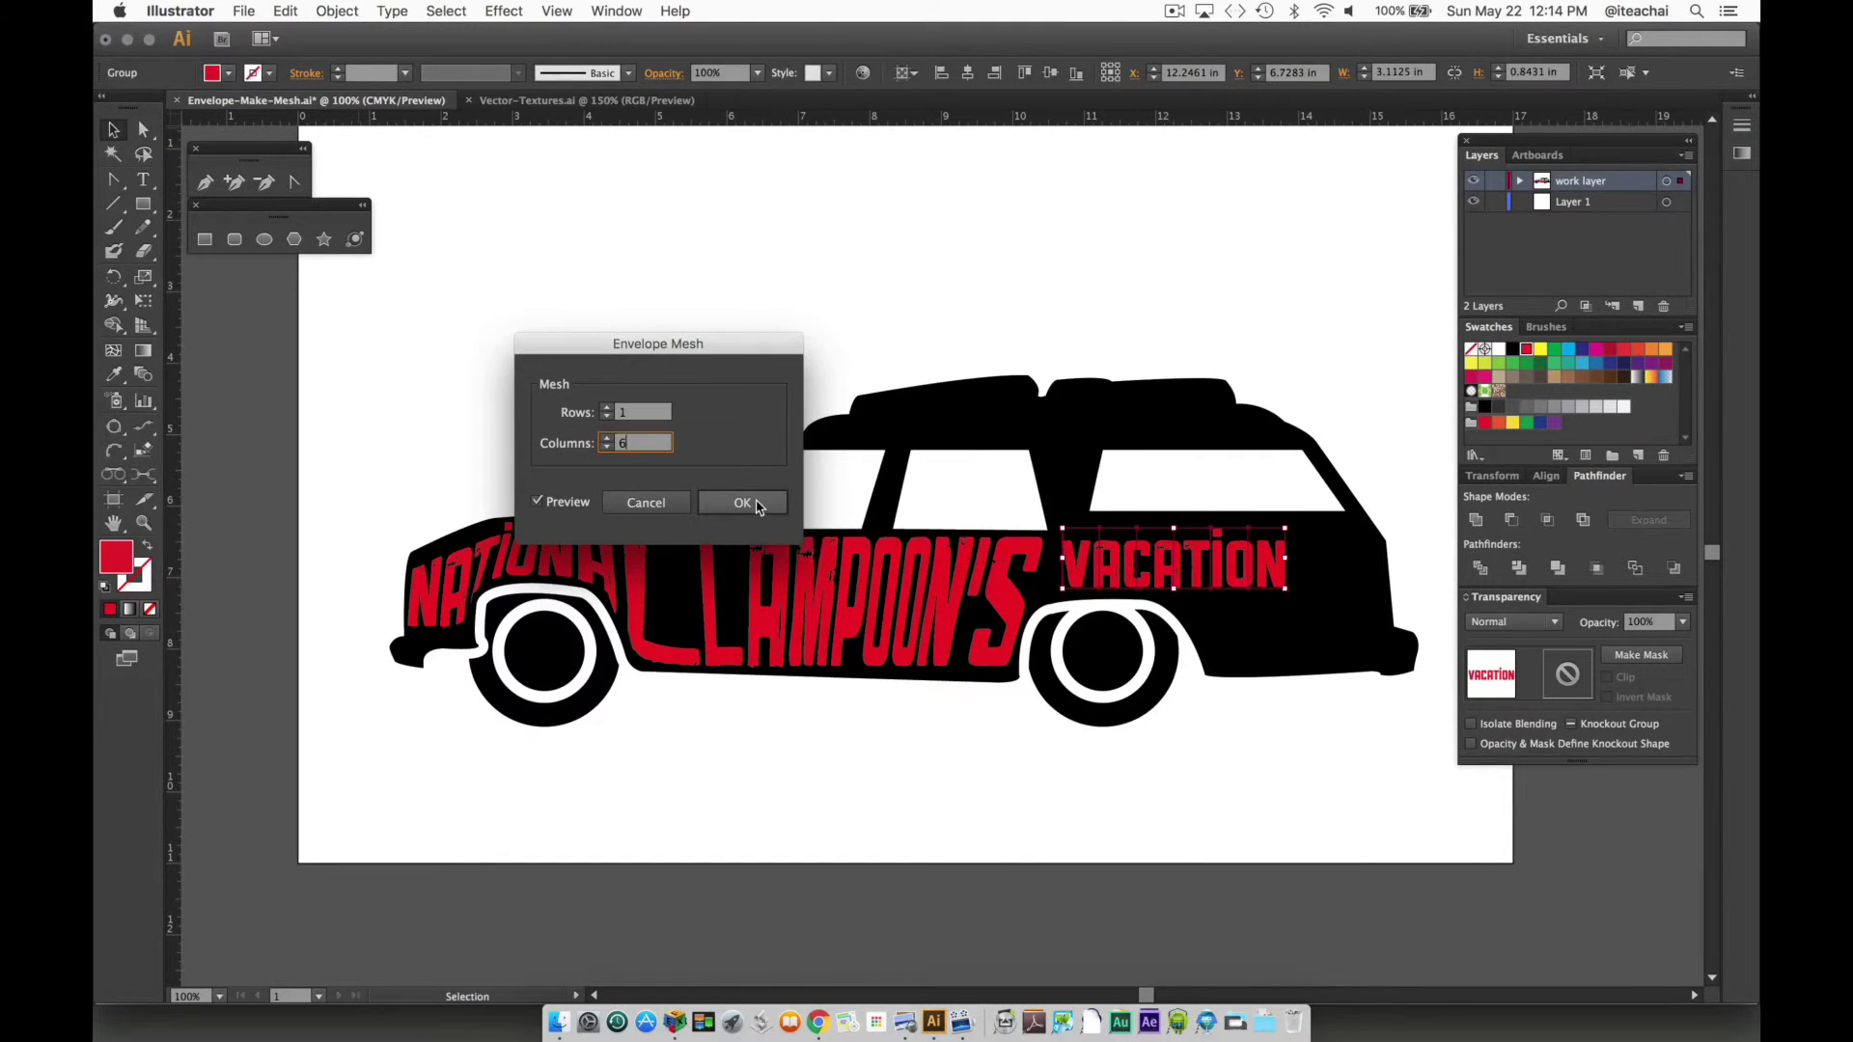
click(746, 503)
click(147, 131)
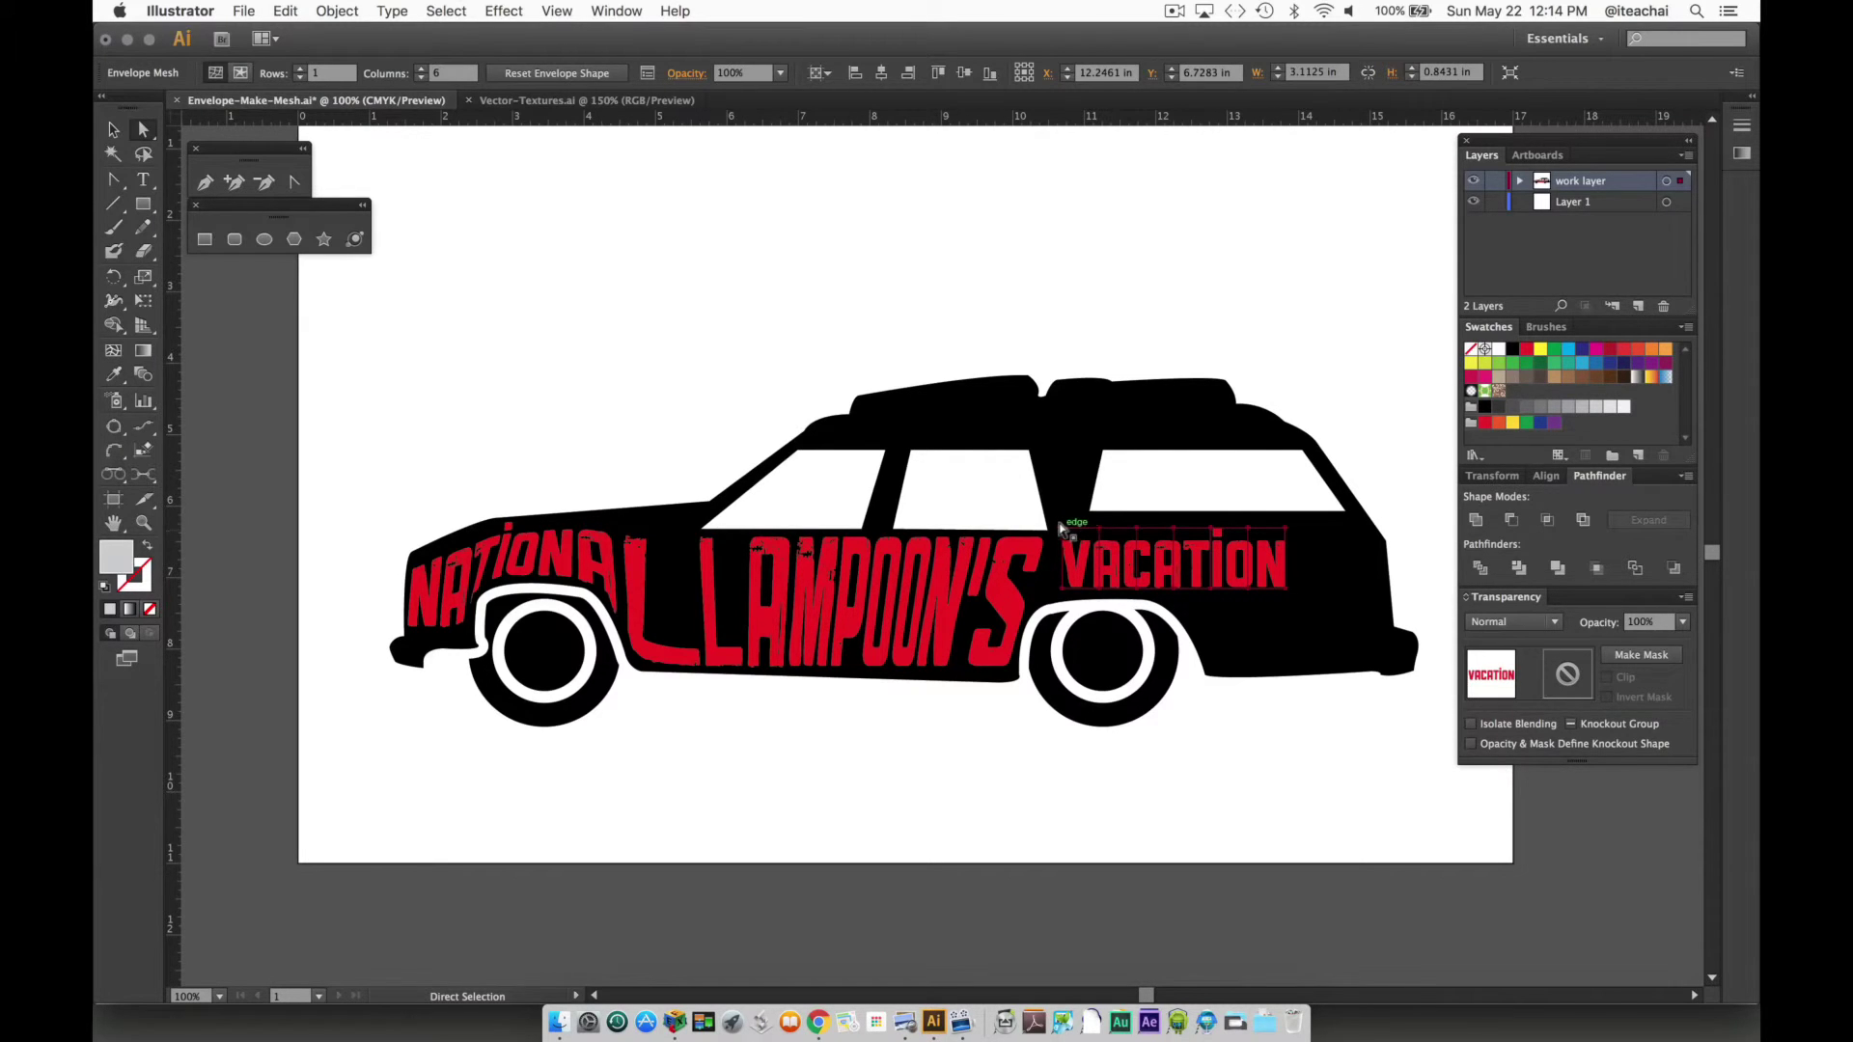
Raise VACATION's top mesh points to the window line, ending at the window corner
drag(1063, 527, 1054, 521)
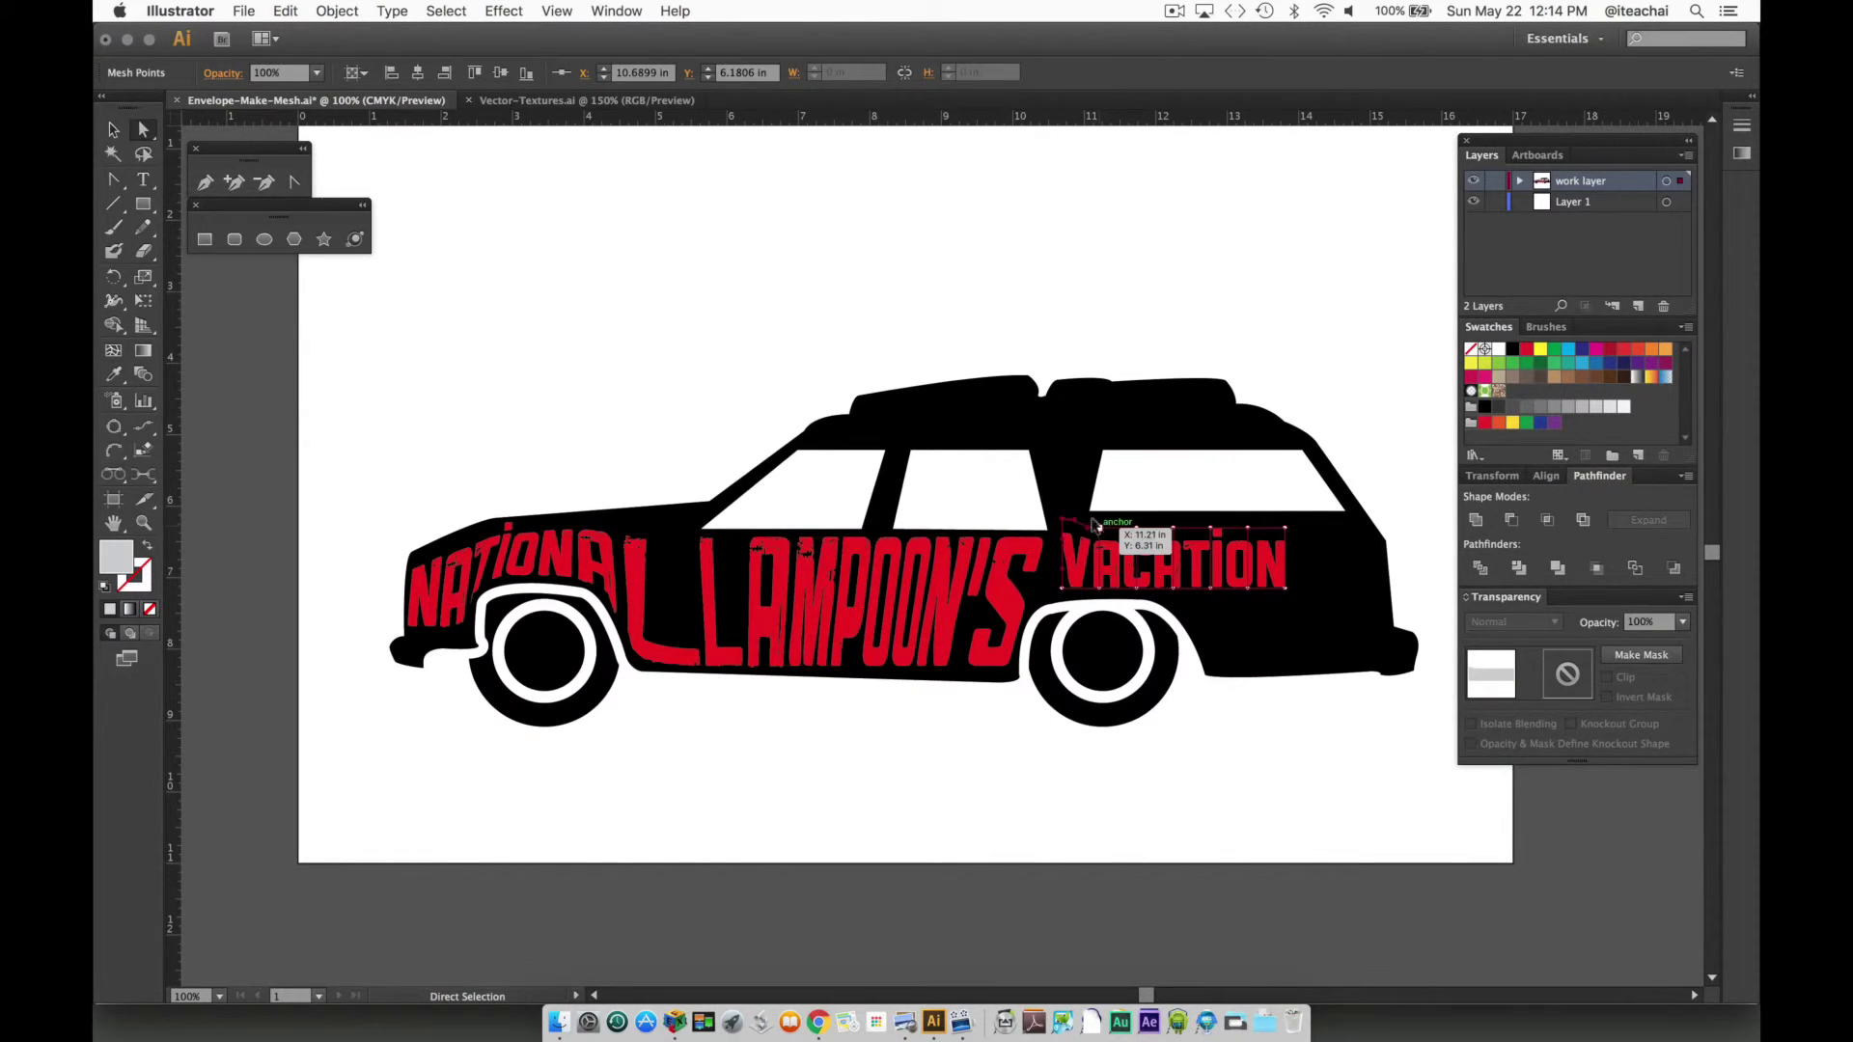
click(1131, 523)
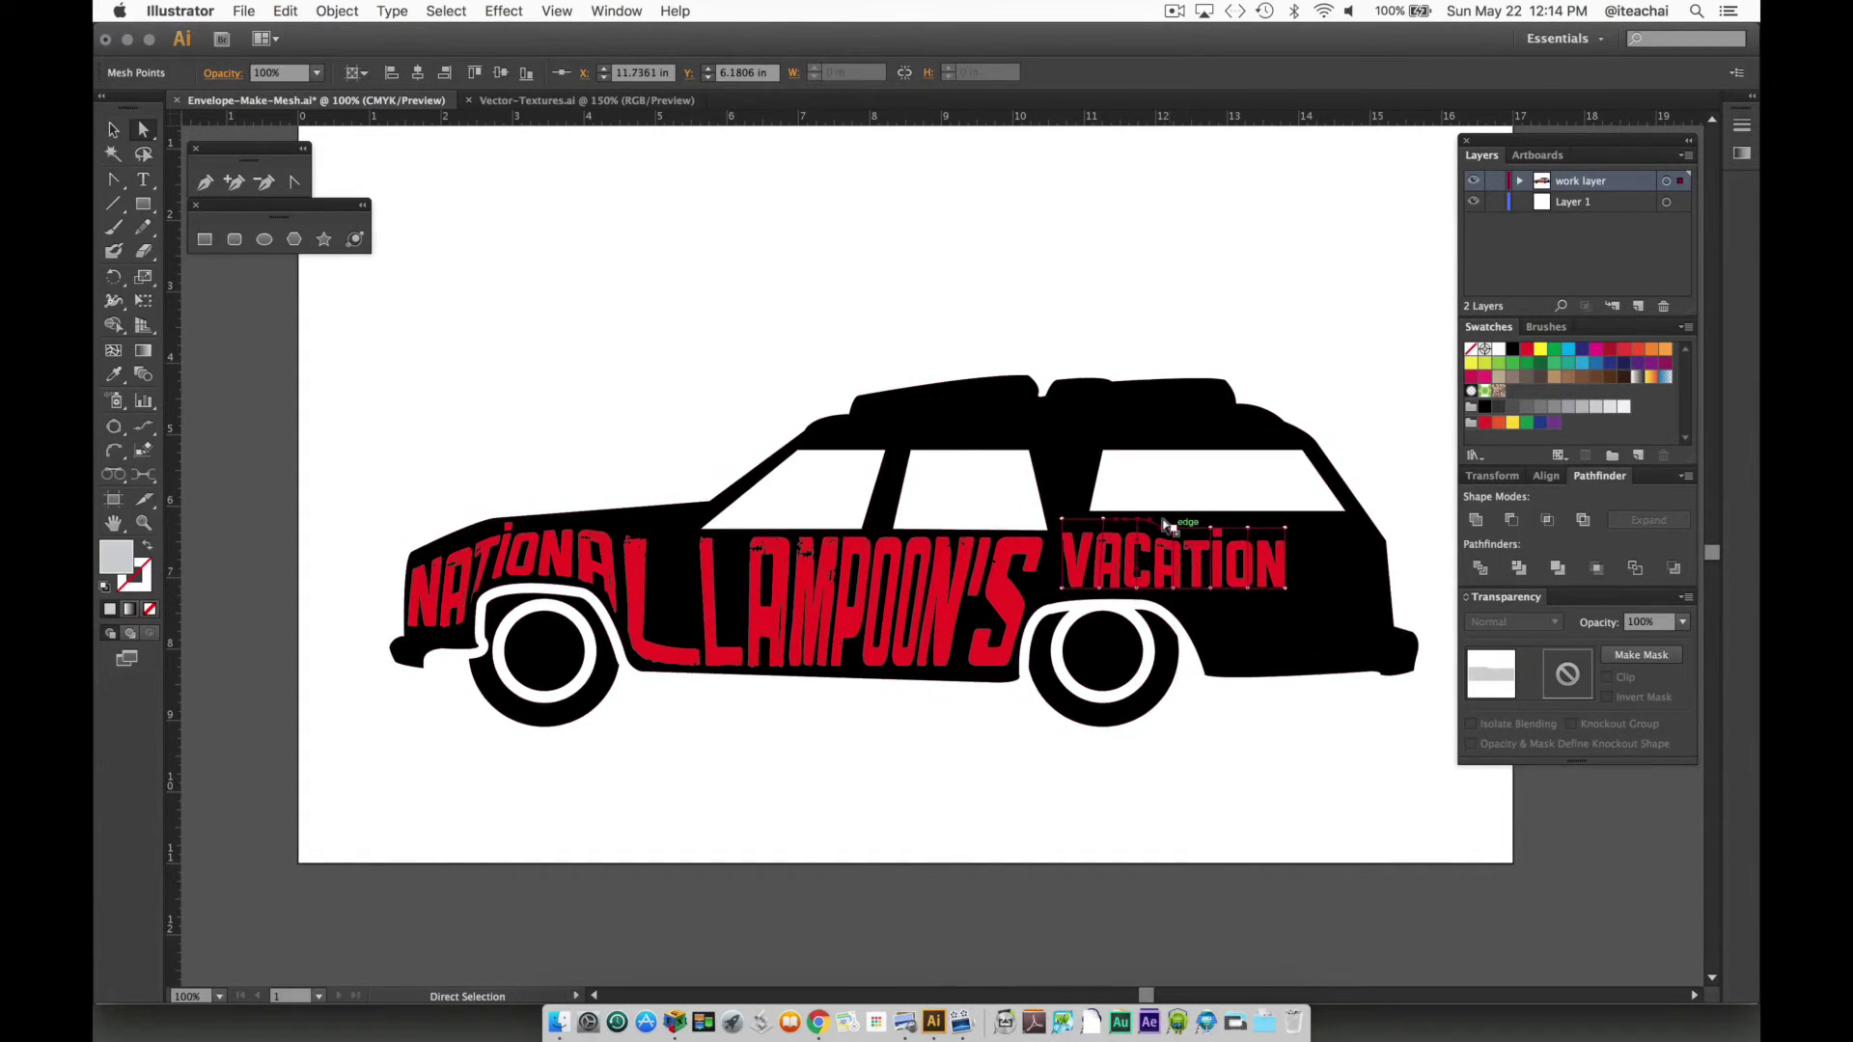
drag(1170, 522, 1207, 517)
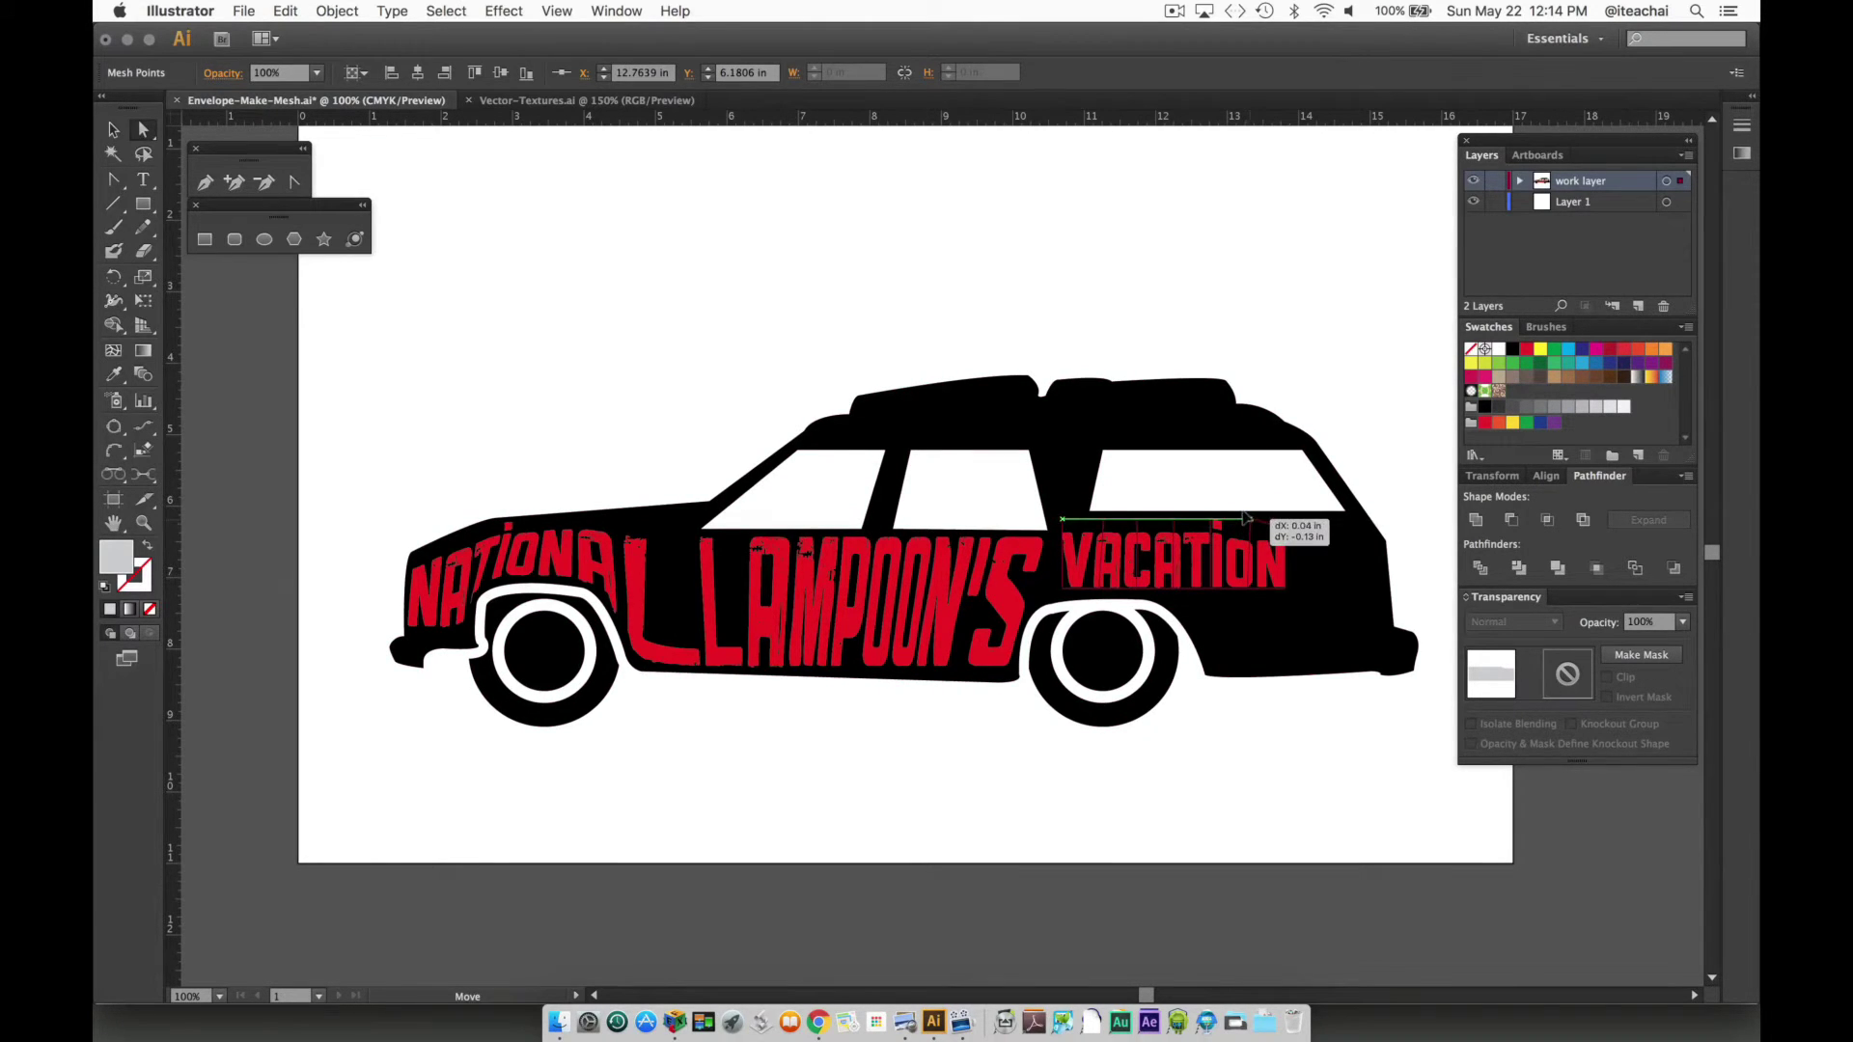
click(1280, 524)
drag(1280, 525, 1352, 518)
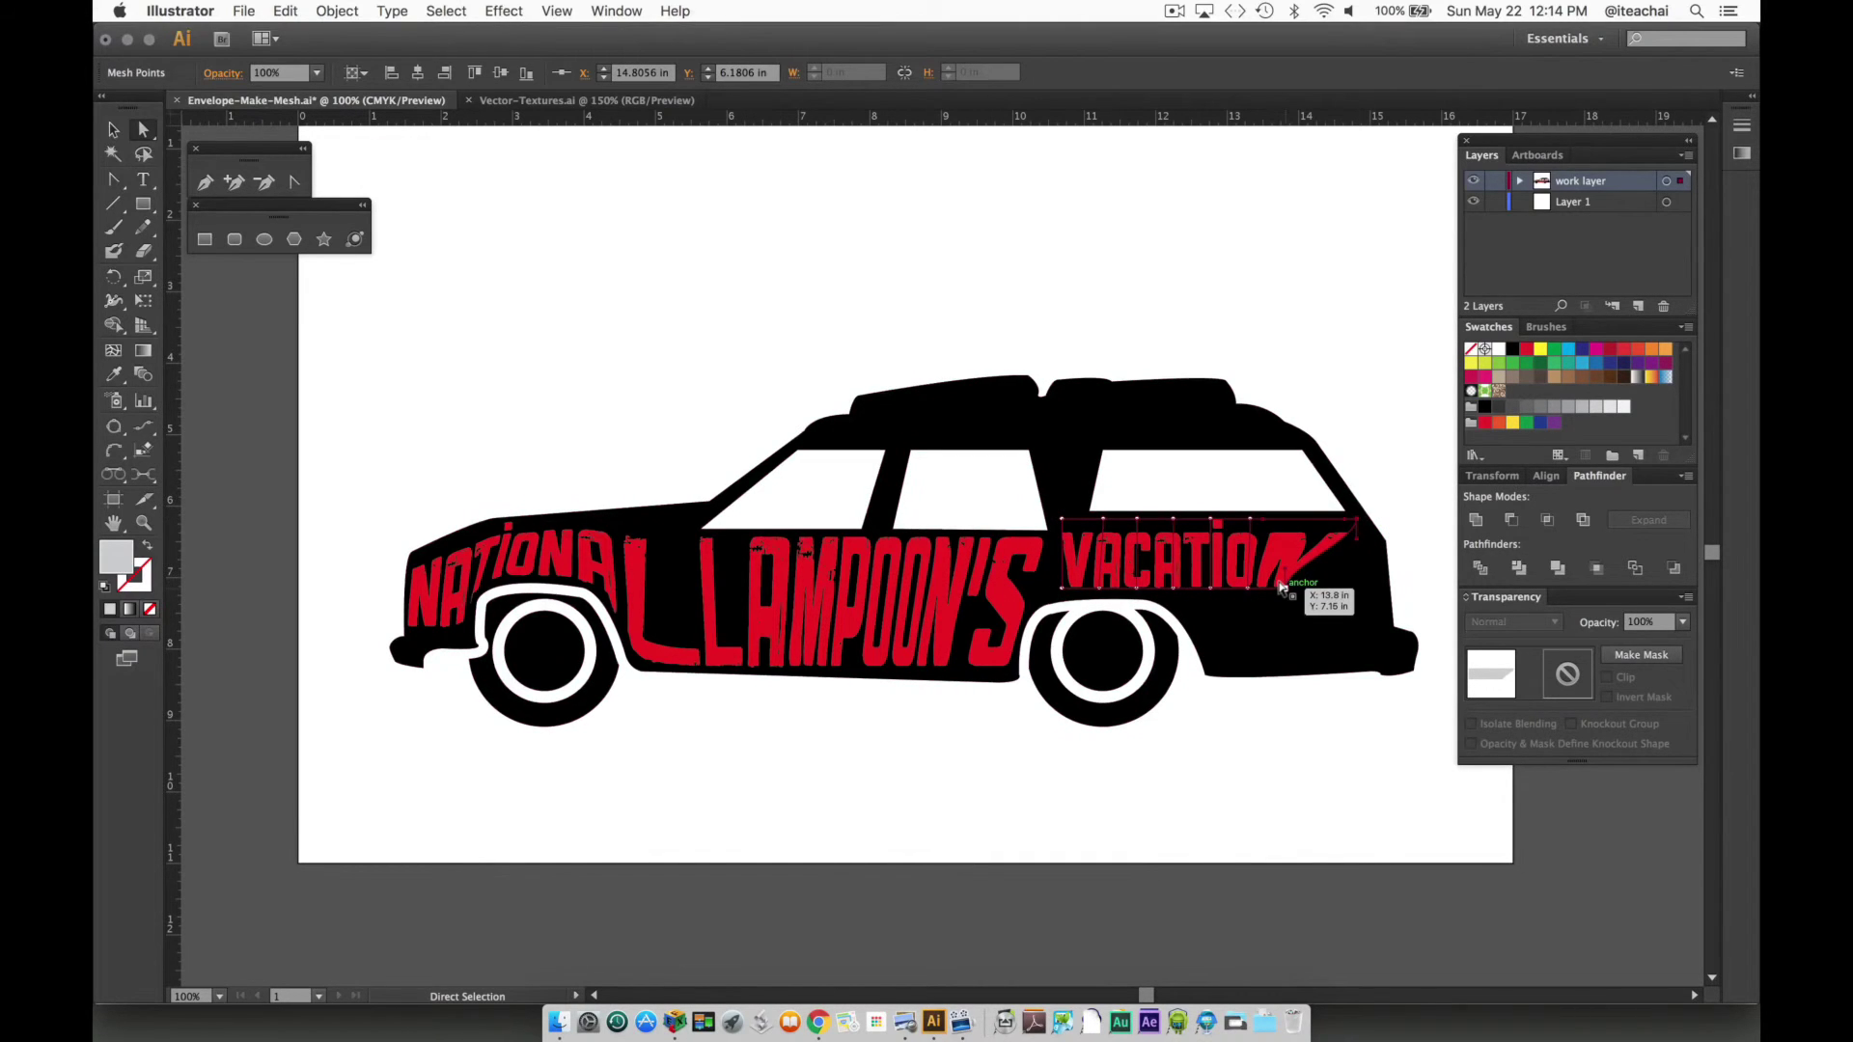
Stretch VACATION's lower-right corner to the rear bumper, undoing the diagonal letter slant
drag(1281, 590, 1375, 623)
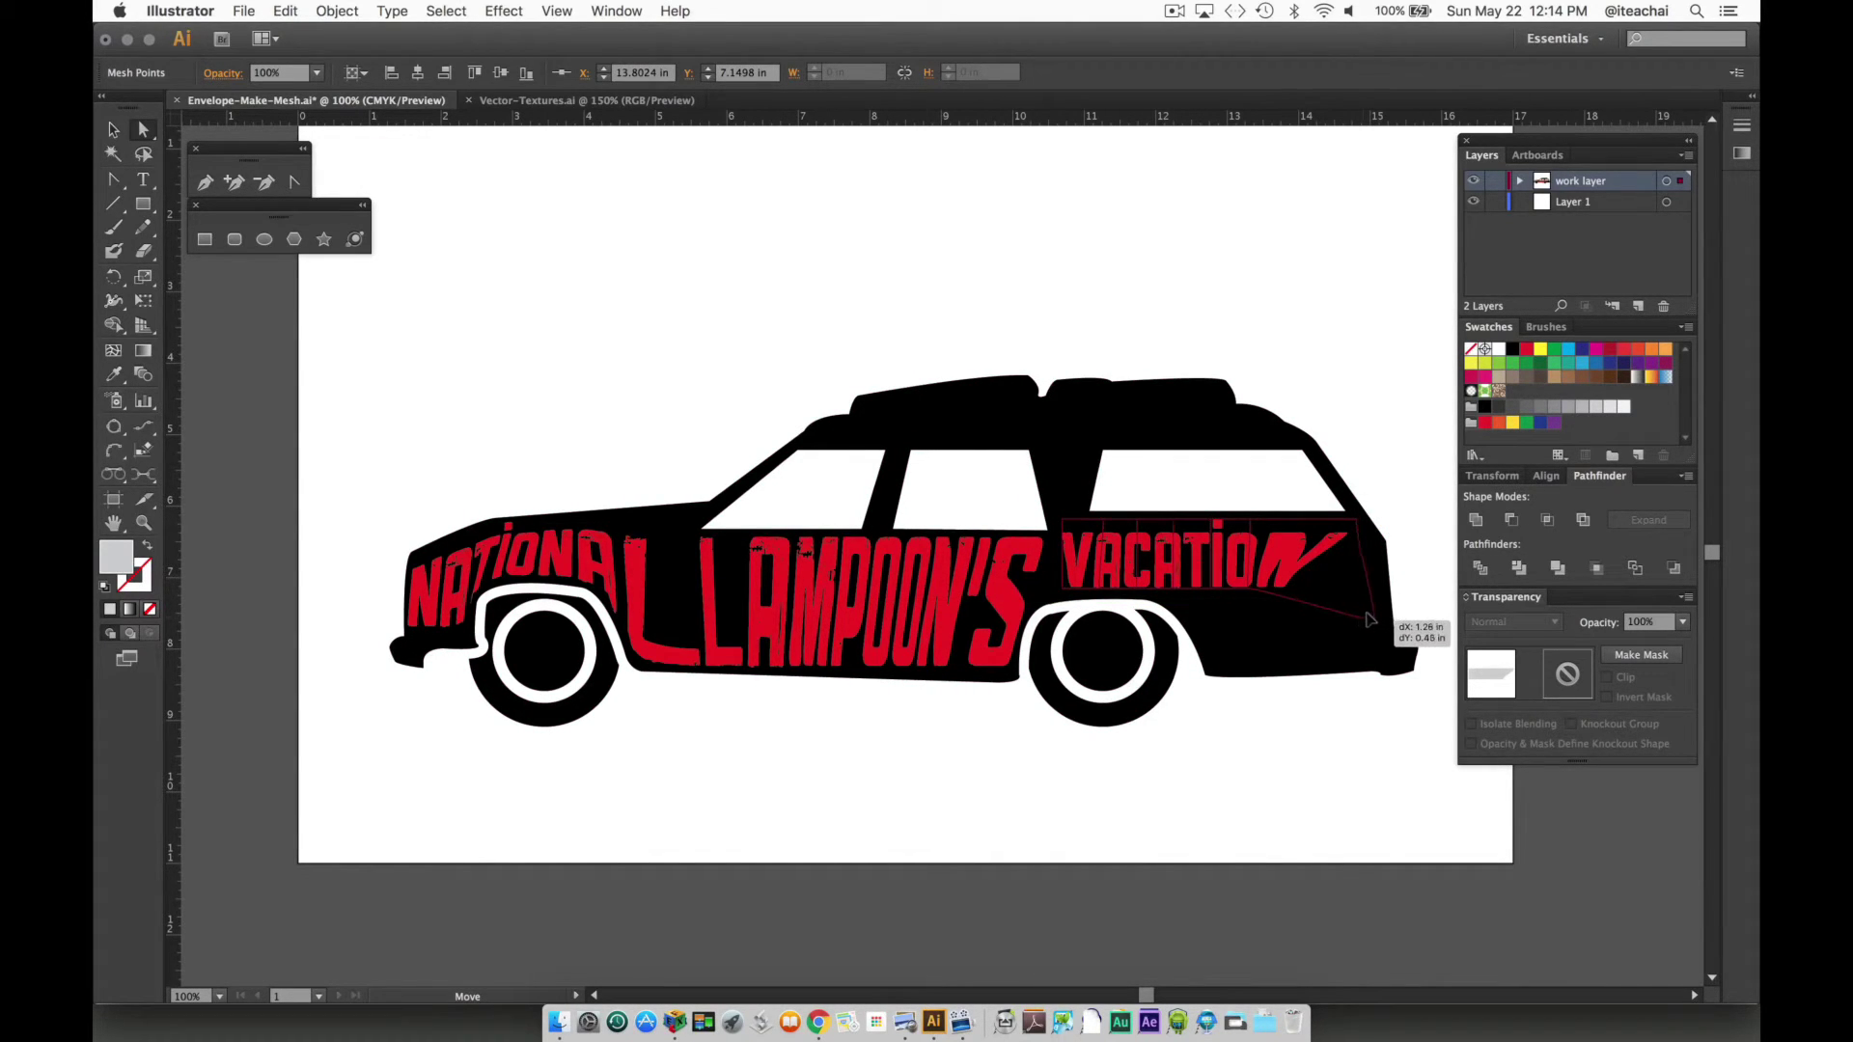
drag(1376, 623, 1378, 625)
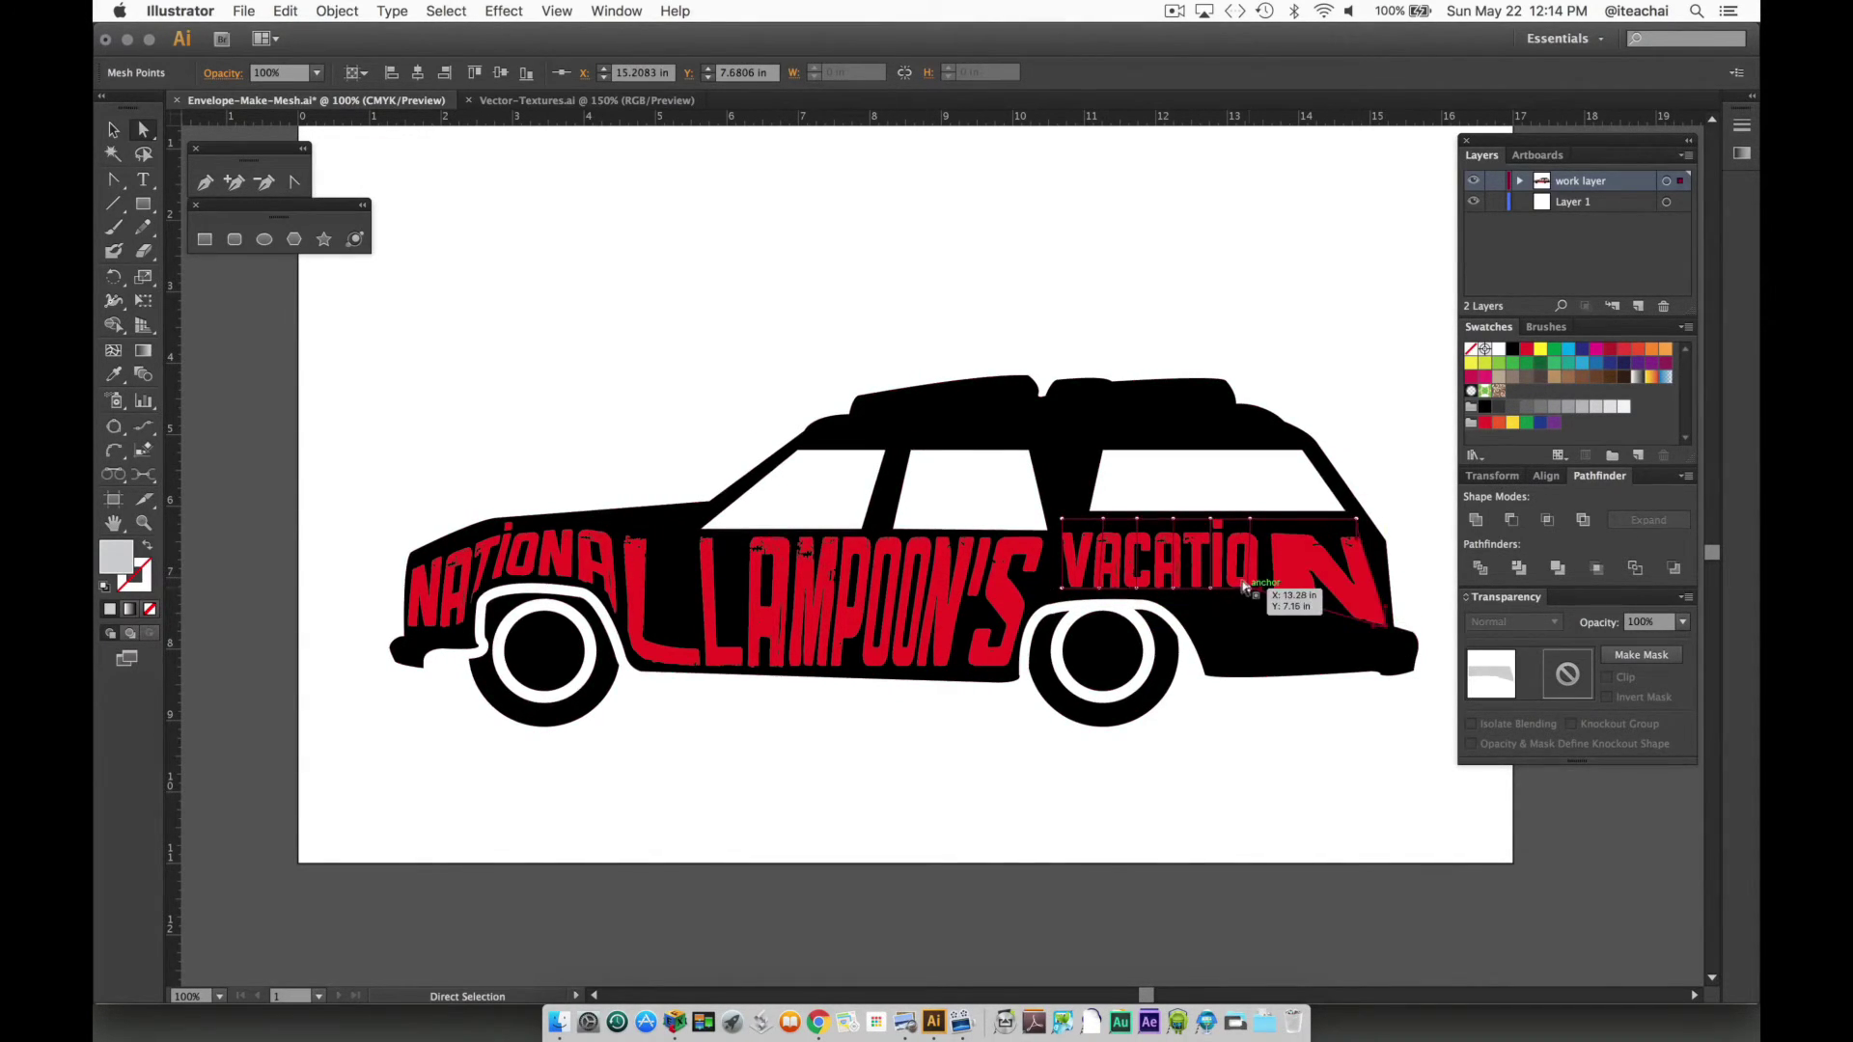
drag(1245, 586, 1368, 652)
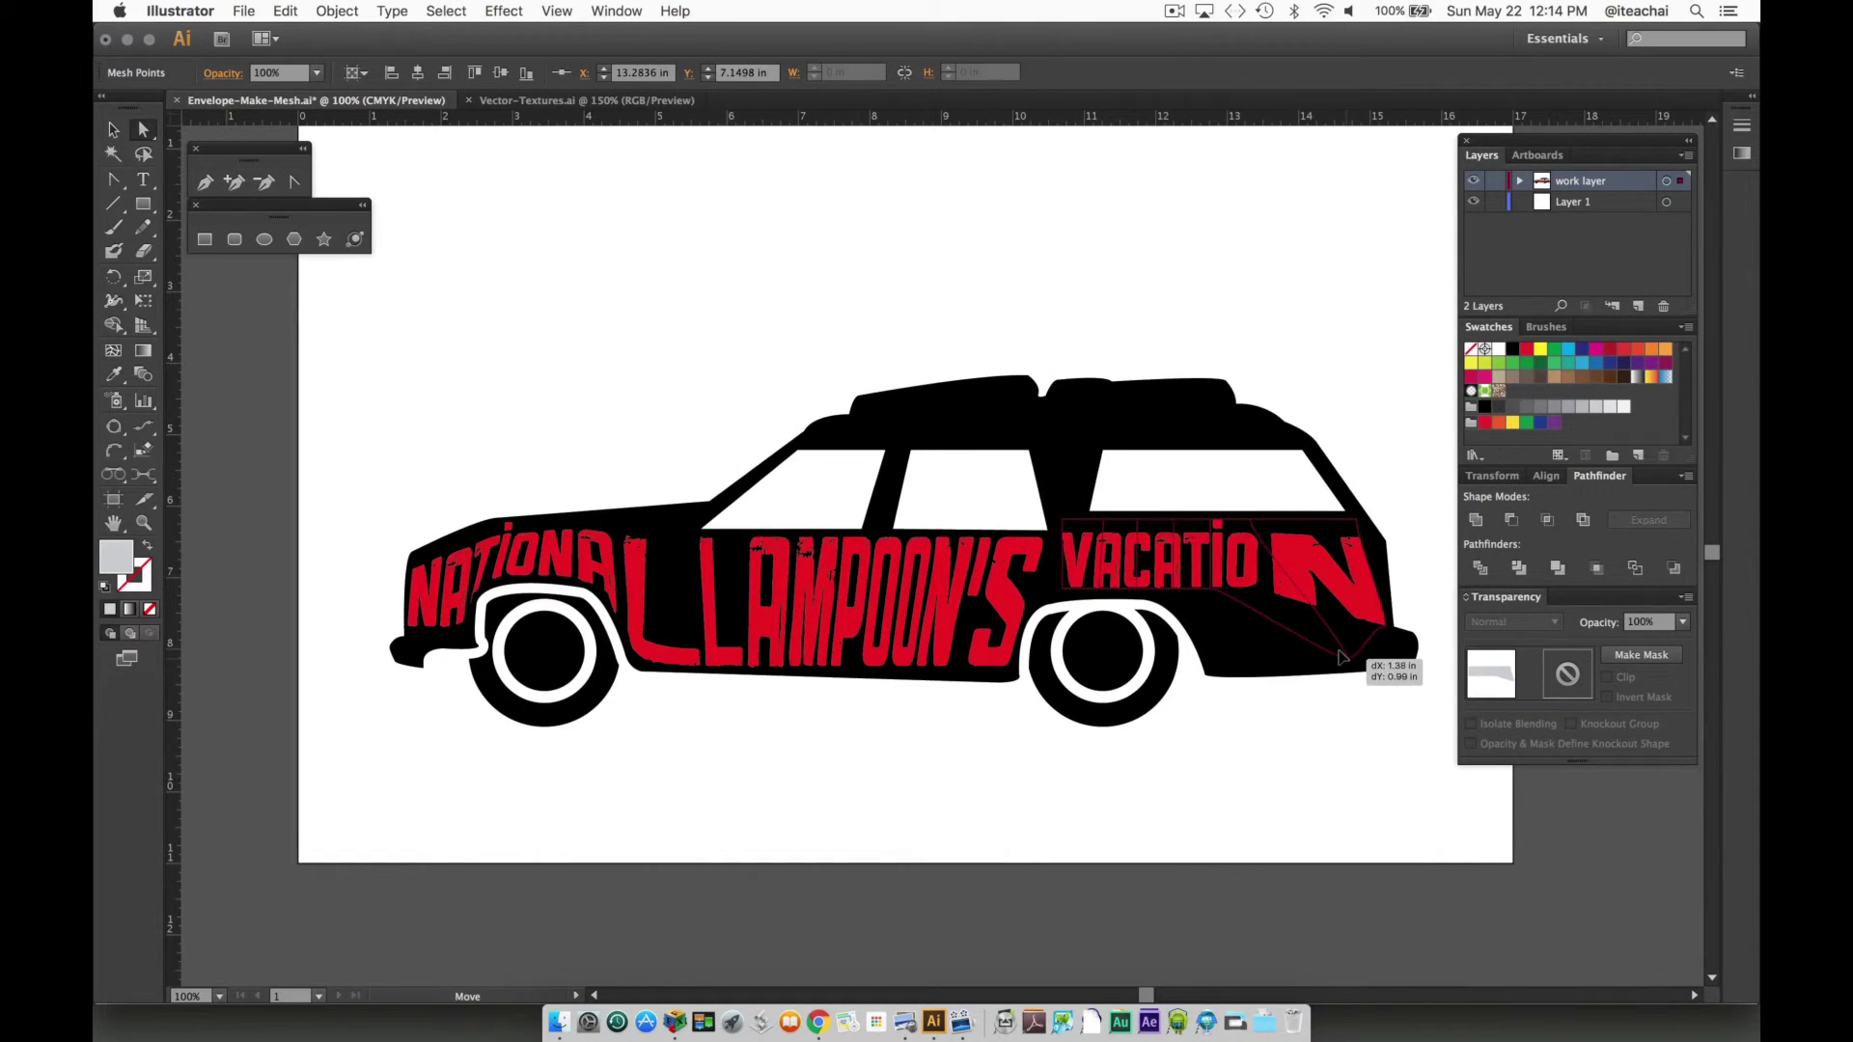
key(super+z)
key(shift+c)
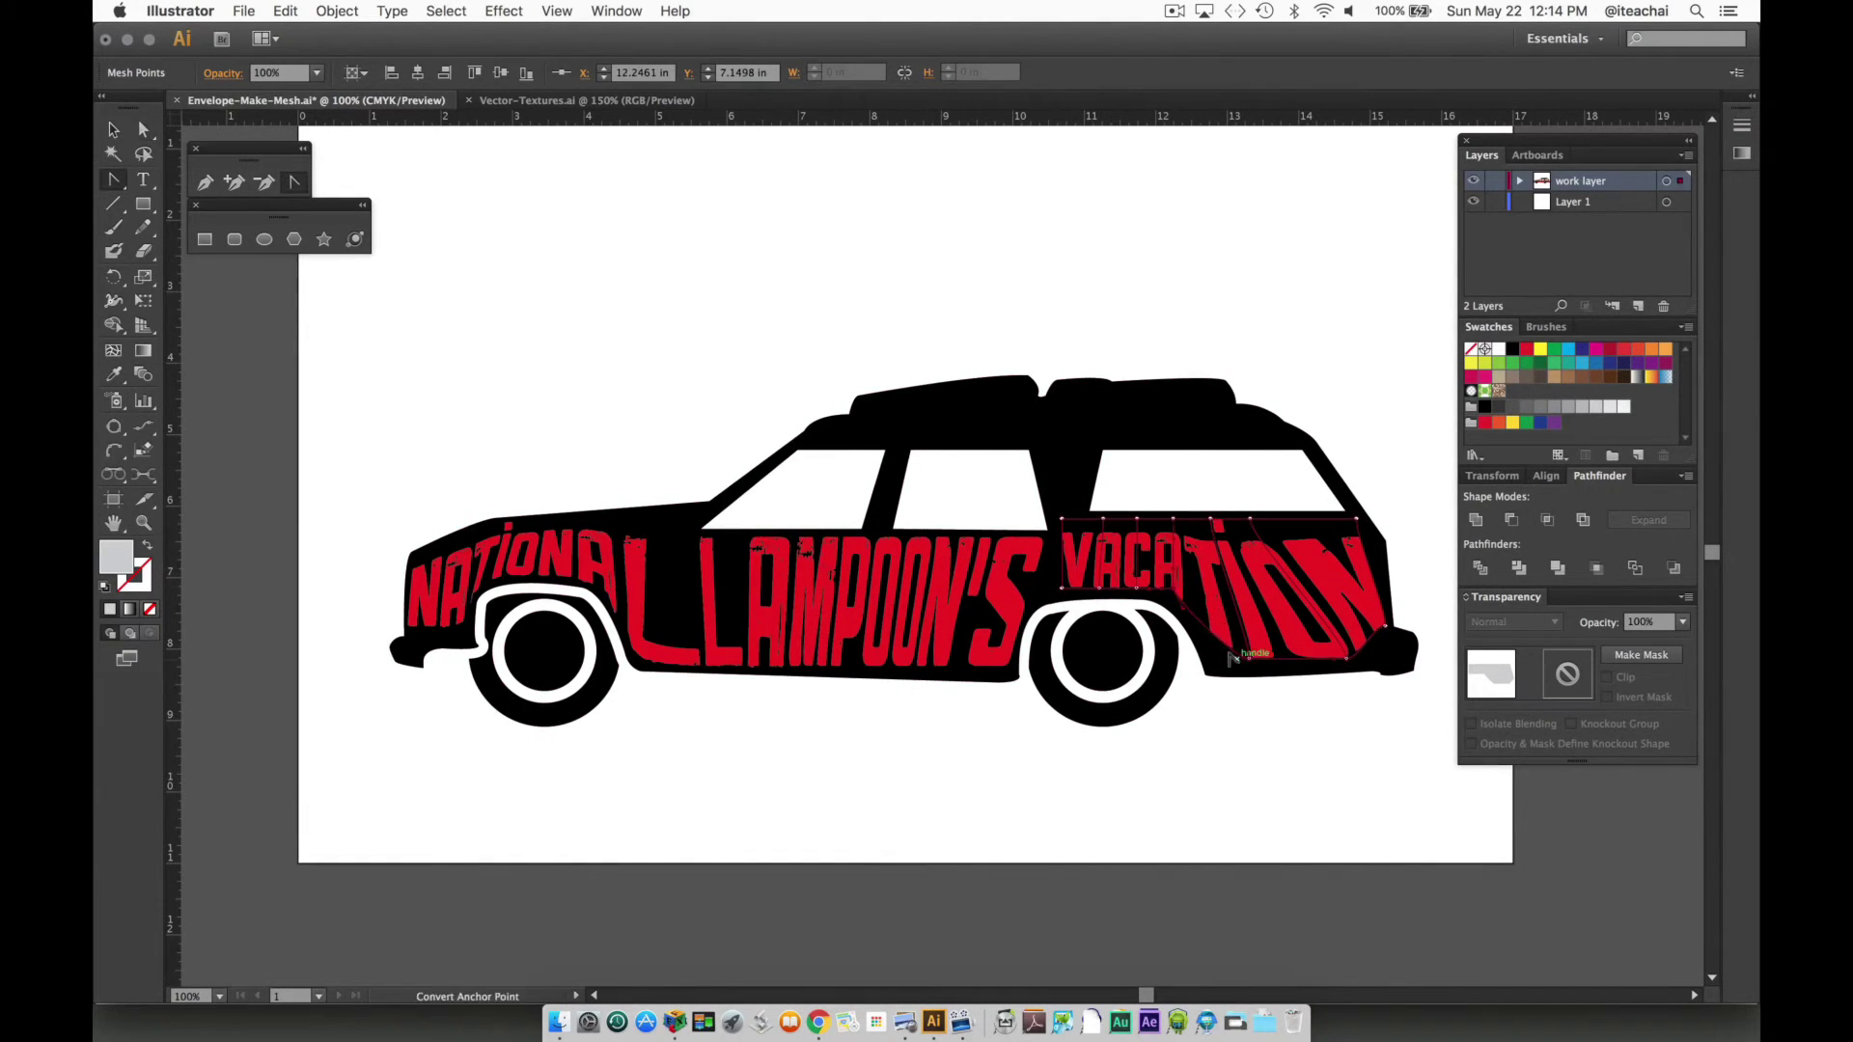
key(super+z)
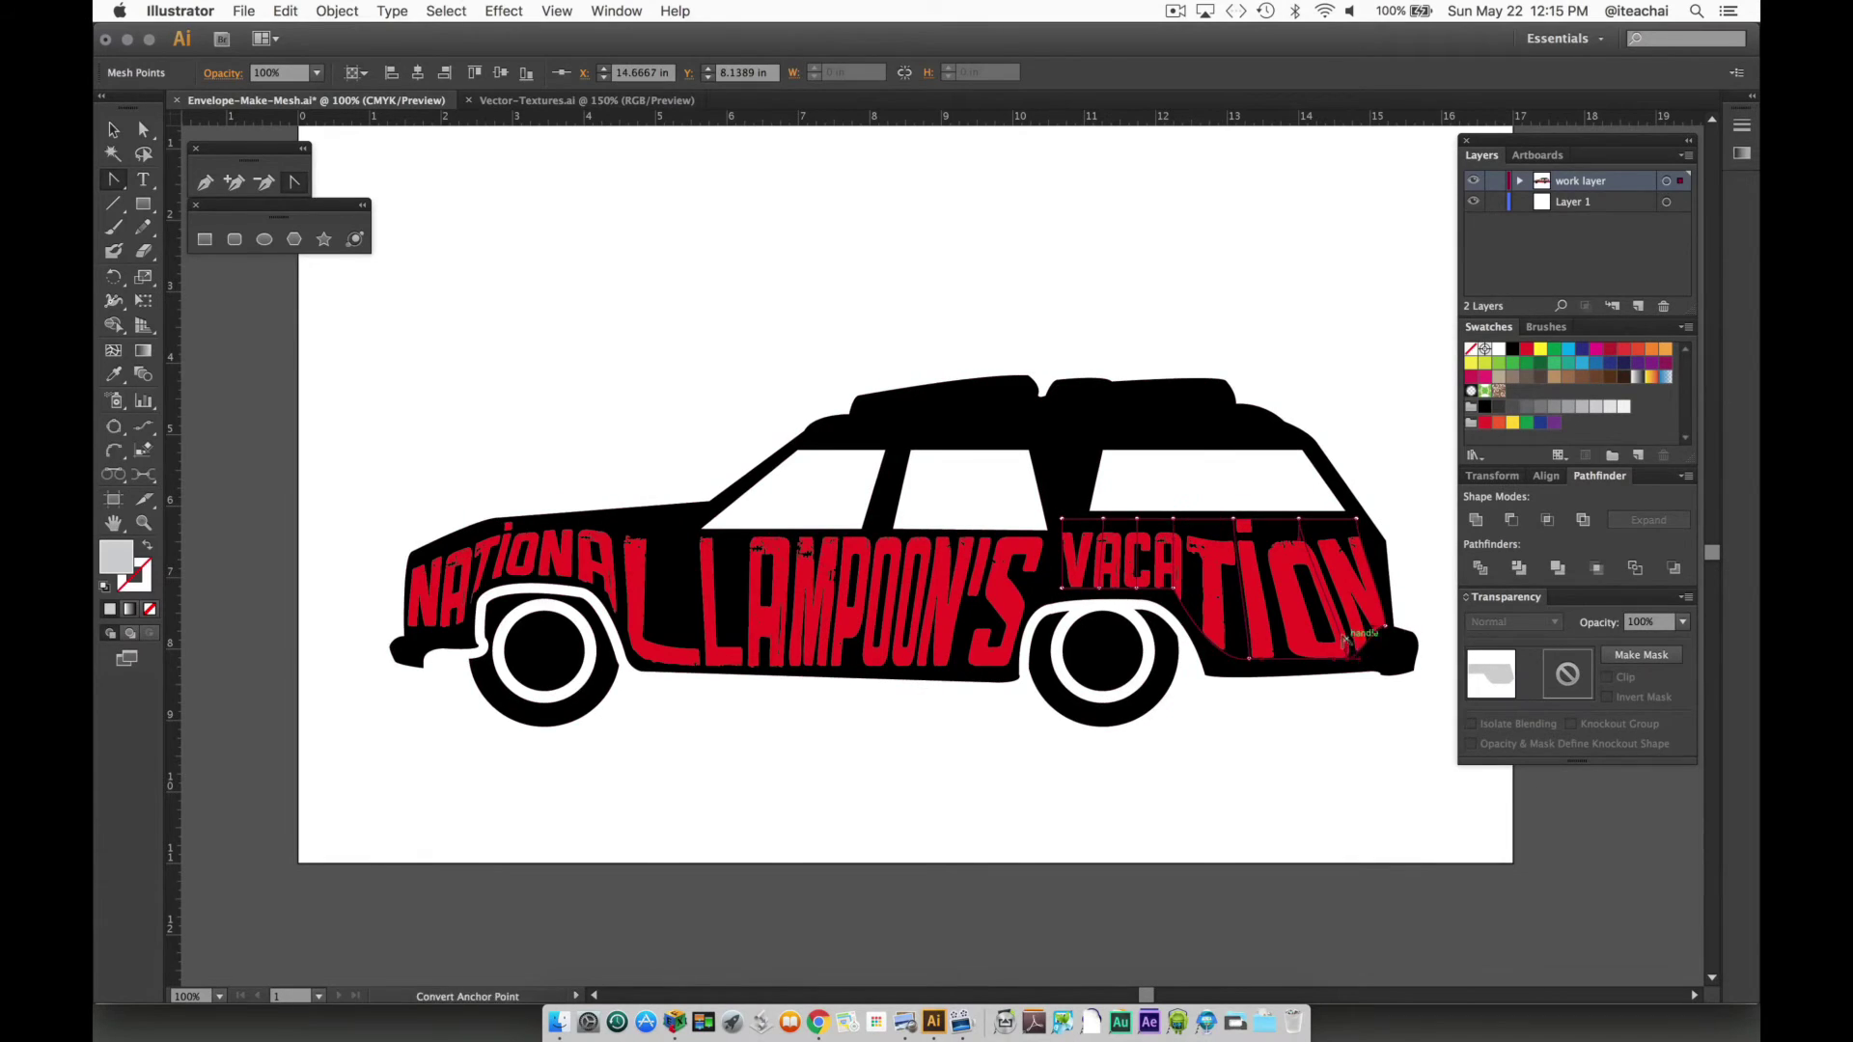
key(a)
Lift the mesh point above TION to curve the letter tops, then deselect
click(567, 371)
click(1045, 574)
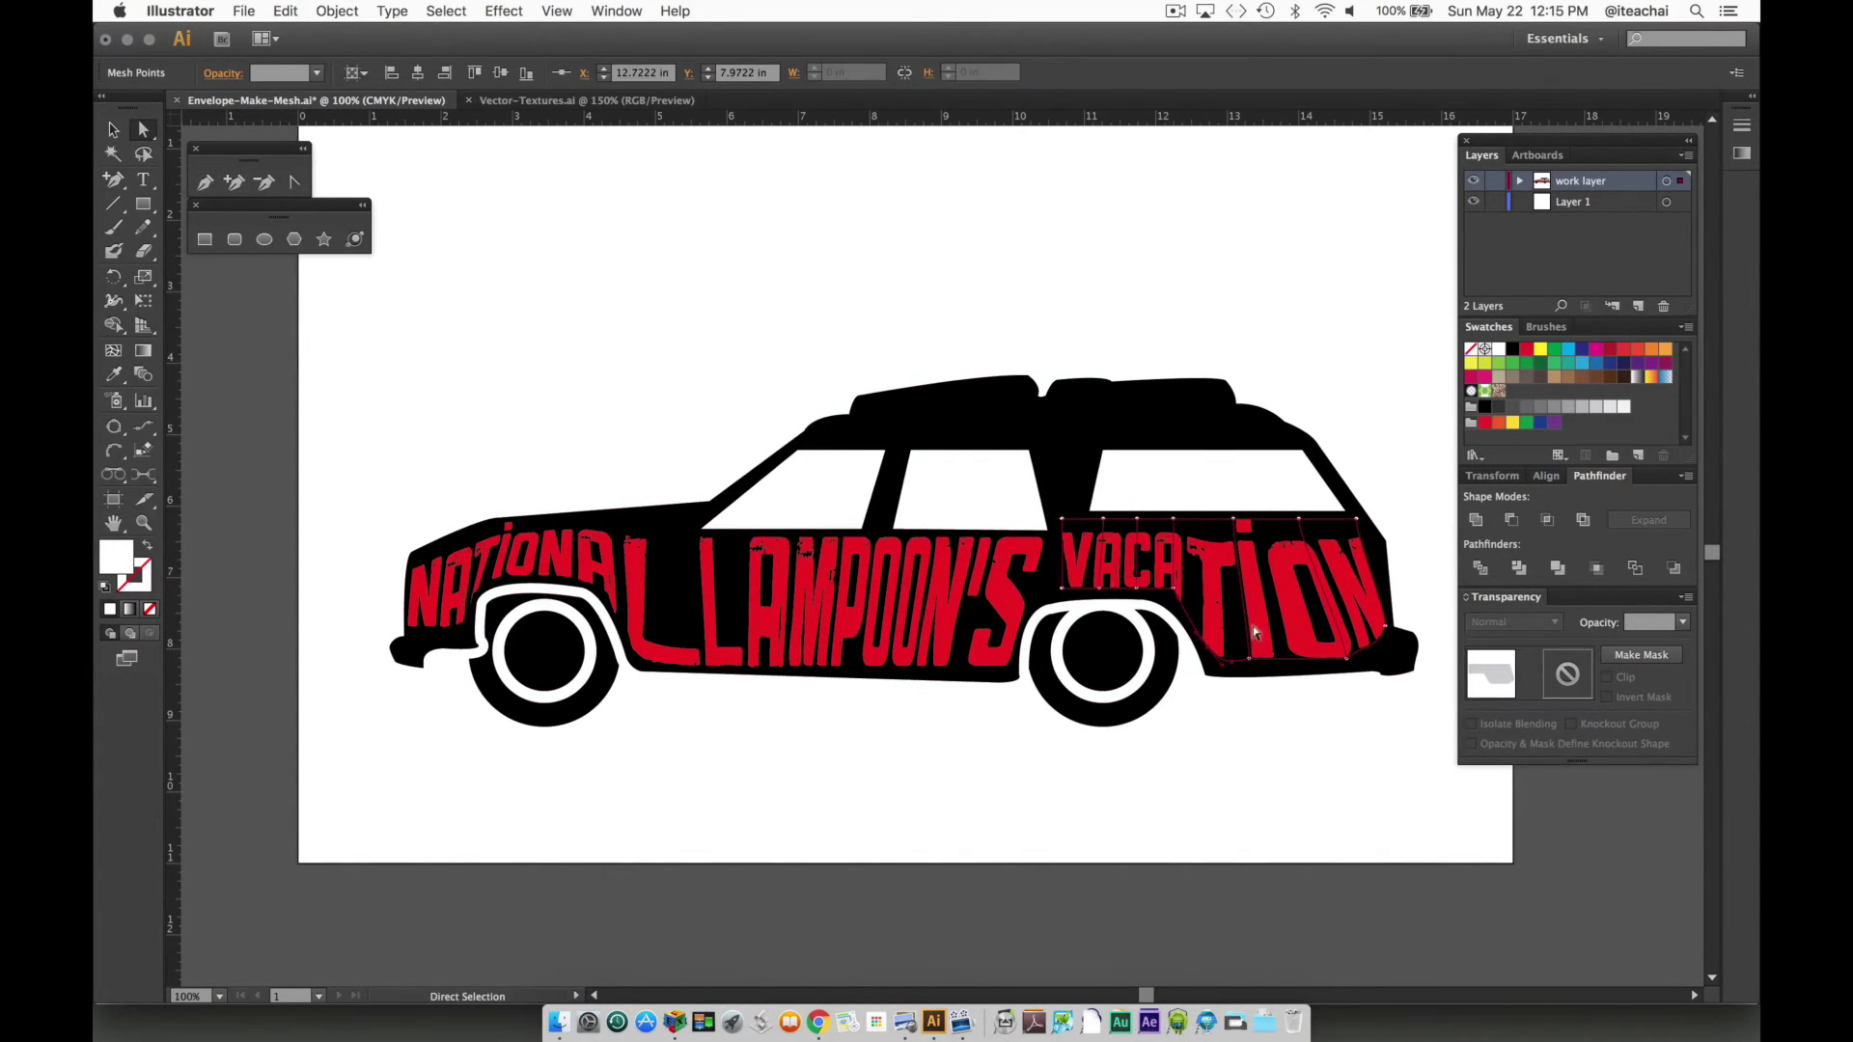
drag(1299, 516, 1296, 502)
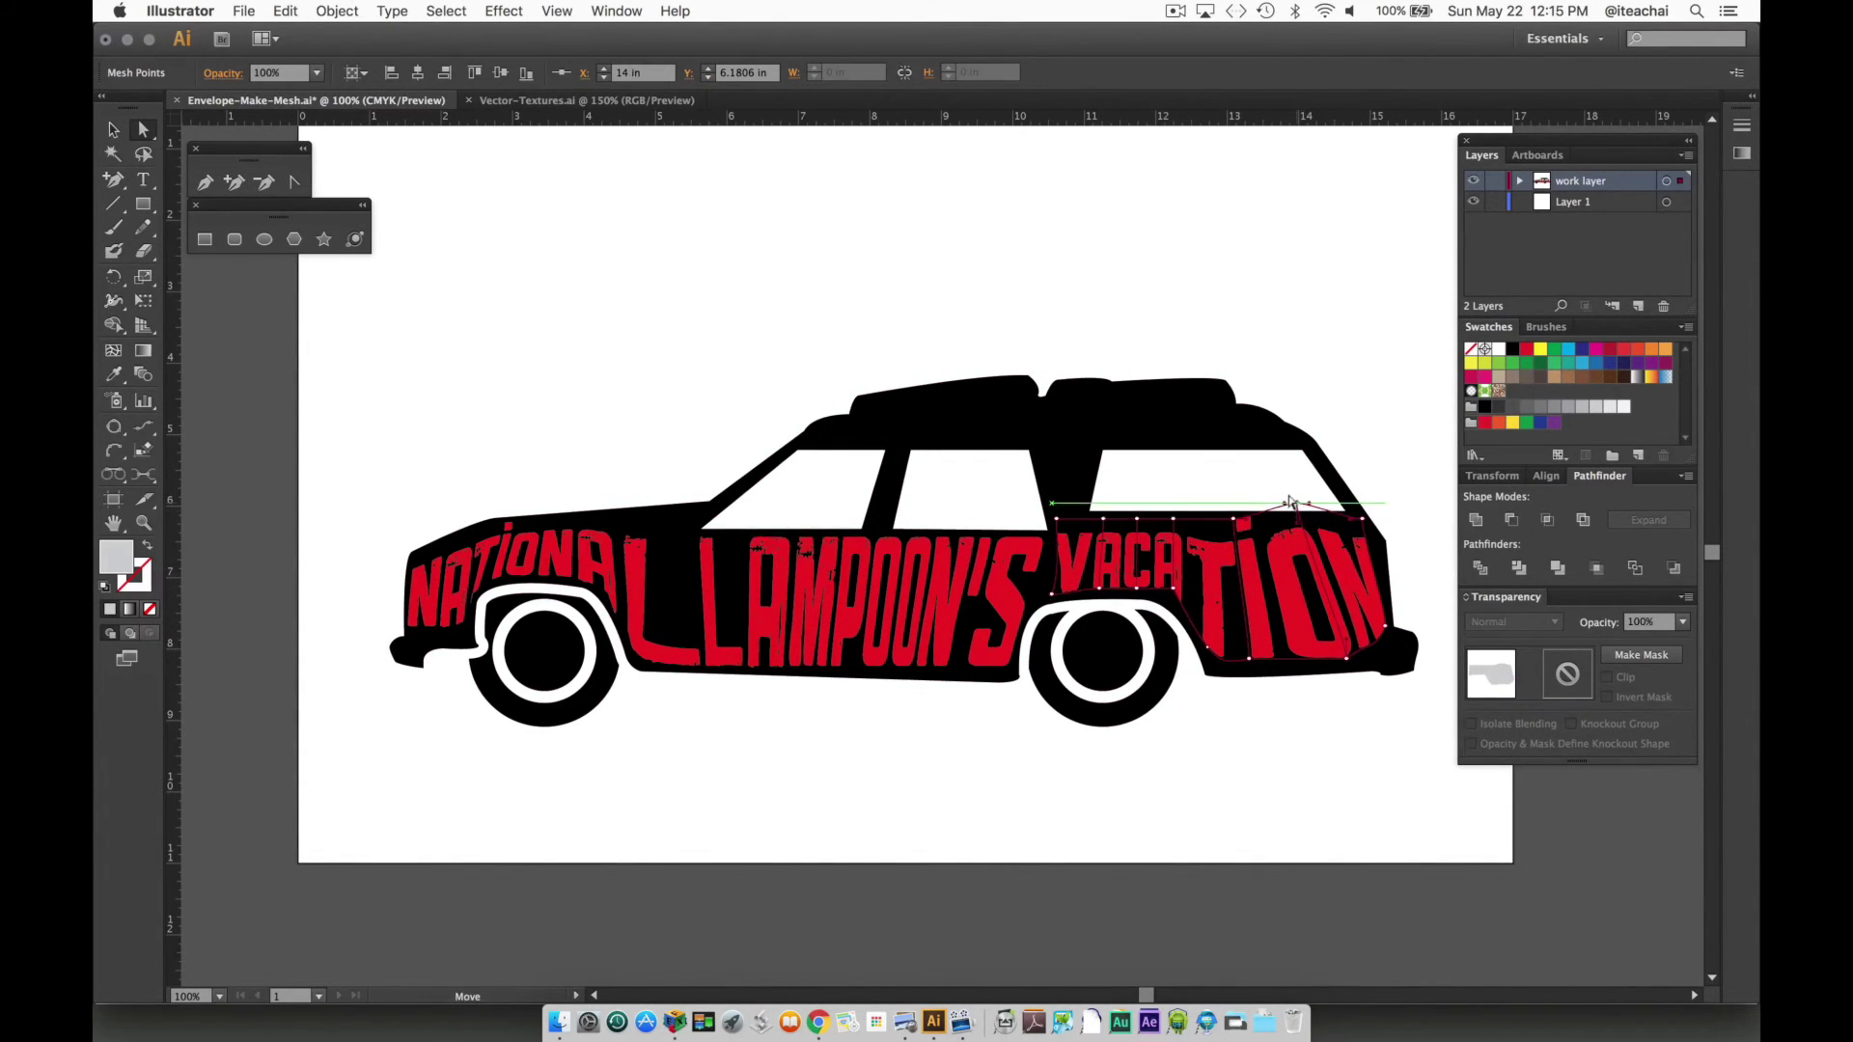
click(674, 445)
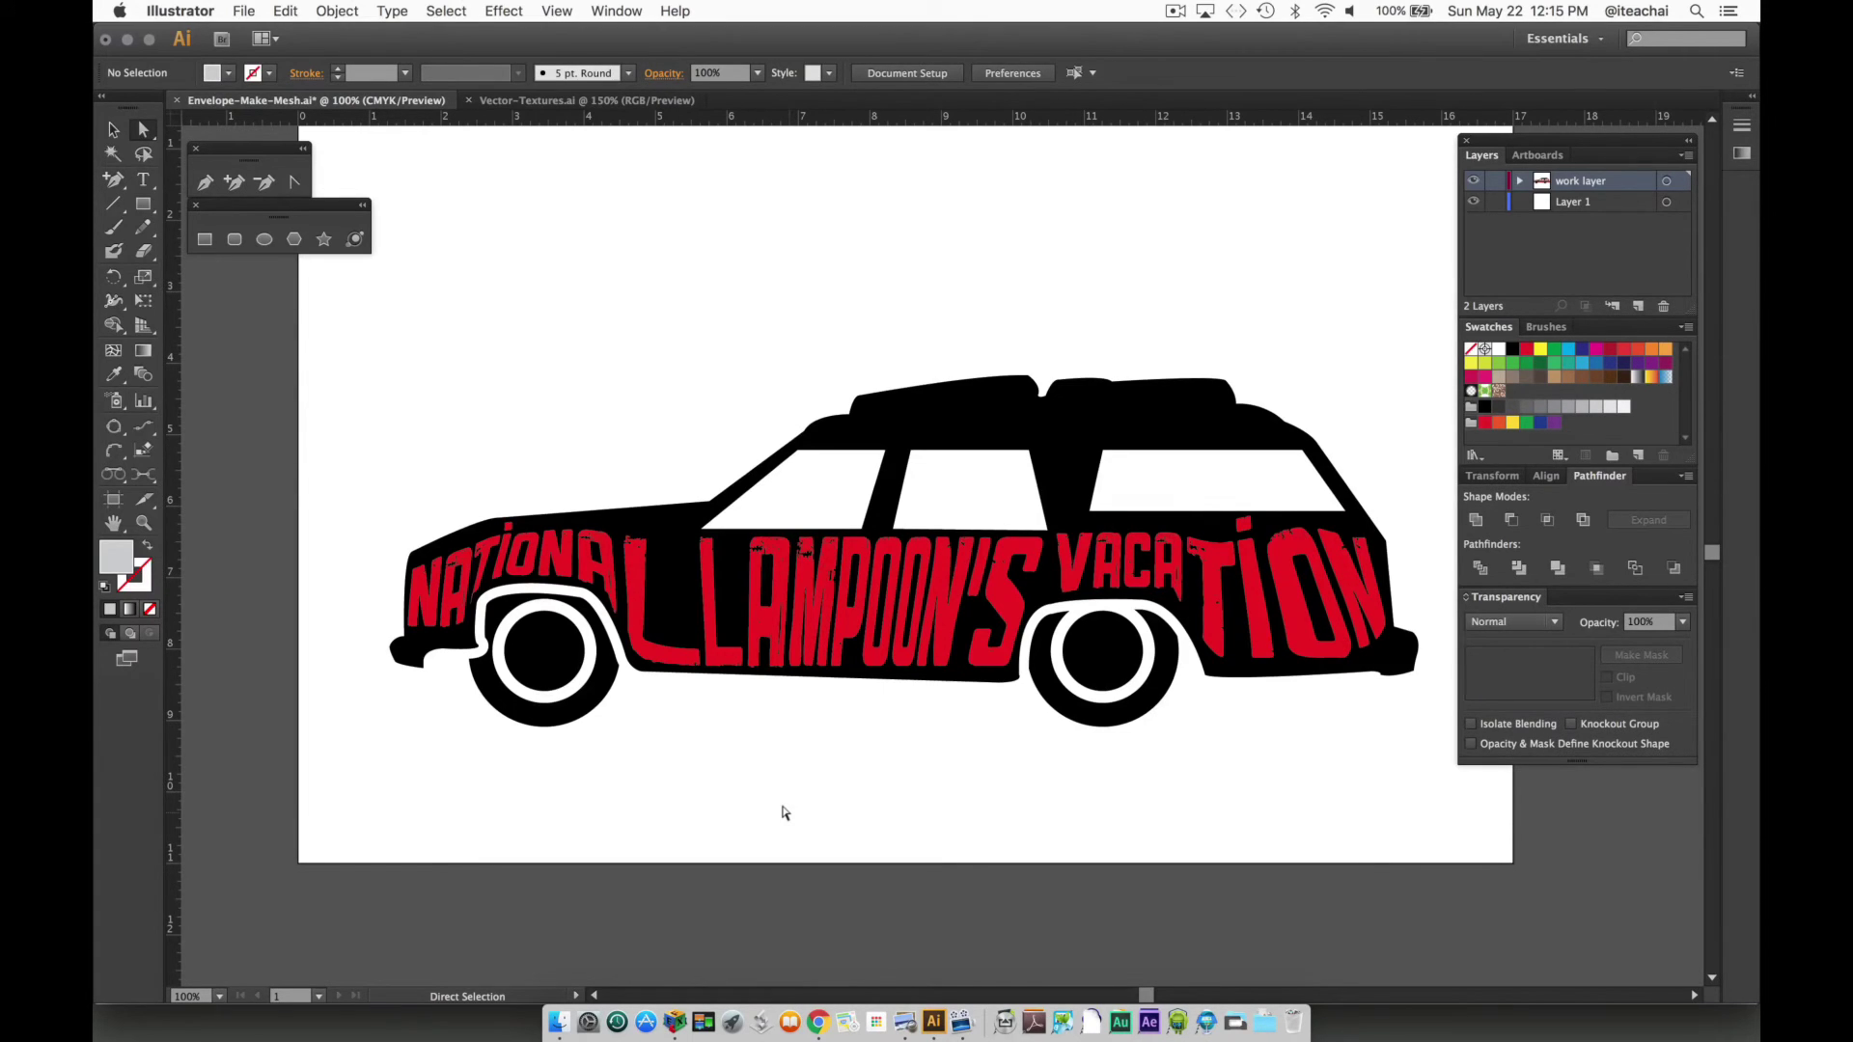